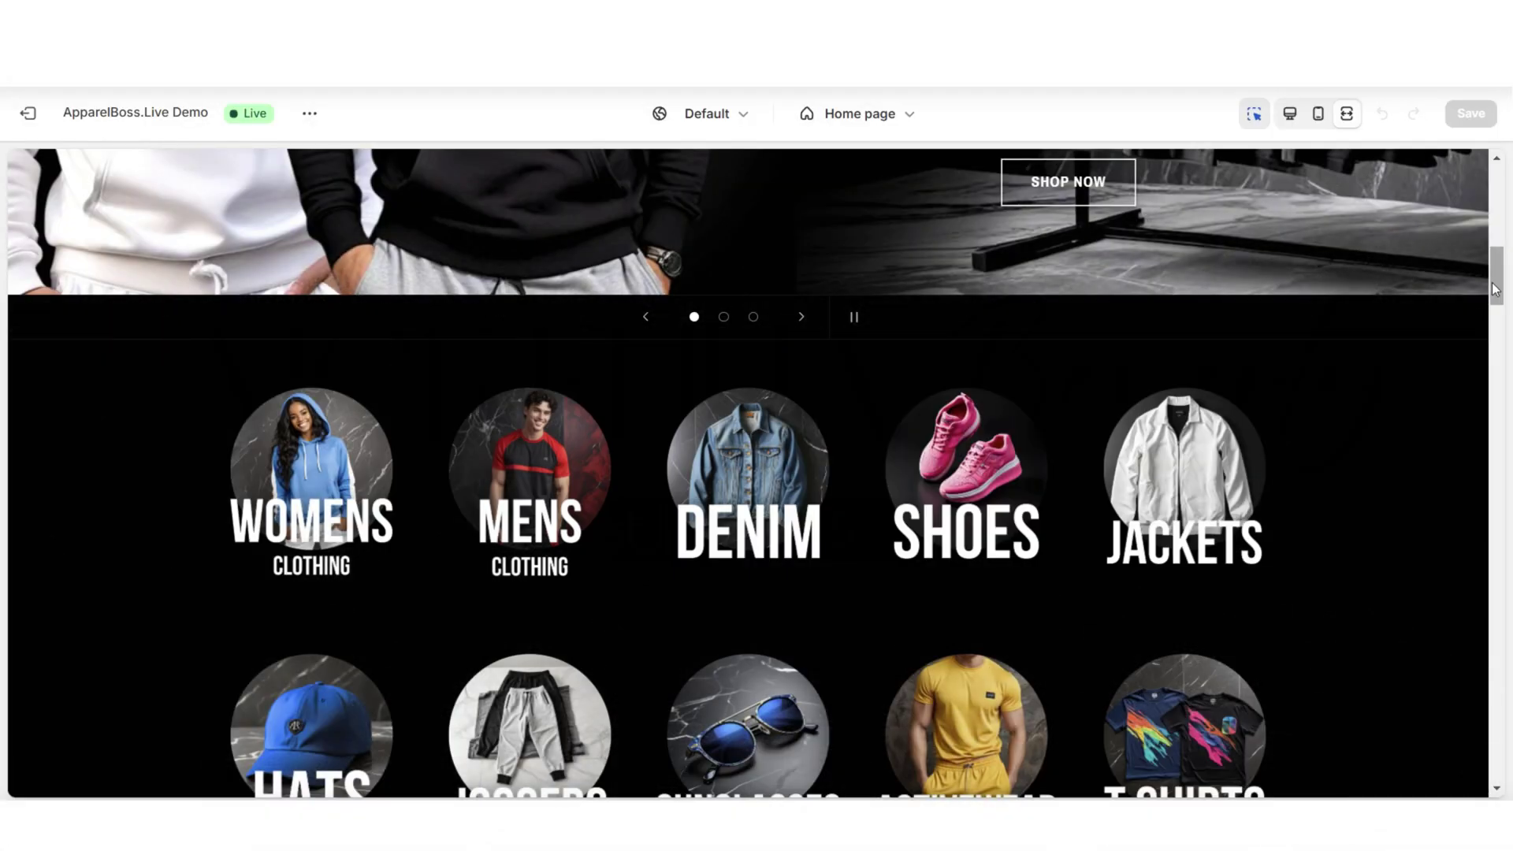
Examine the social media icons in the footer and the top announcement bar of the home page preview.
left_click_drag(1494, 290, 1506, 213)
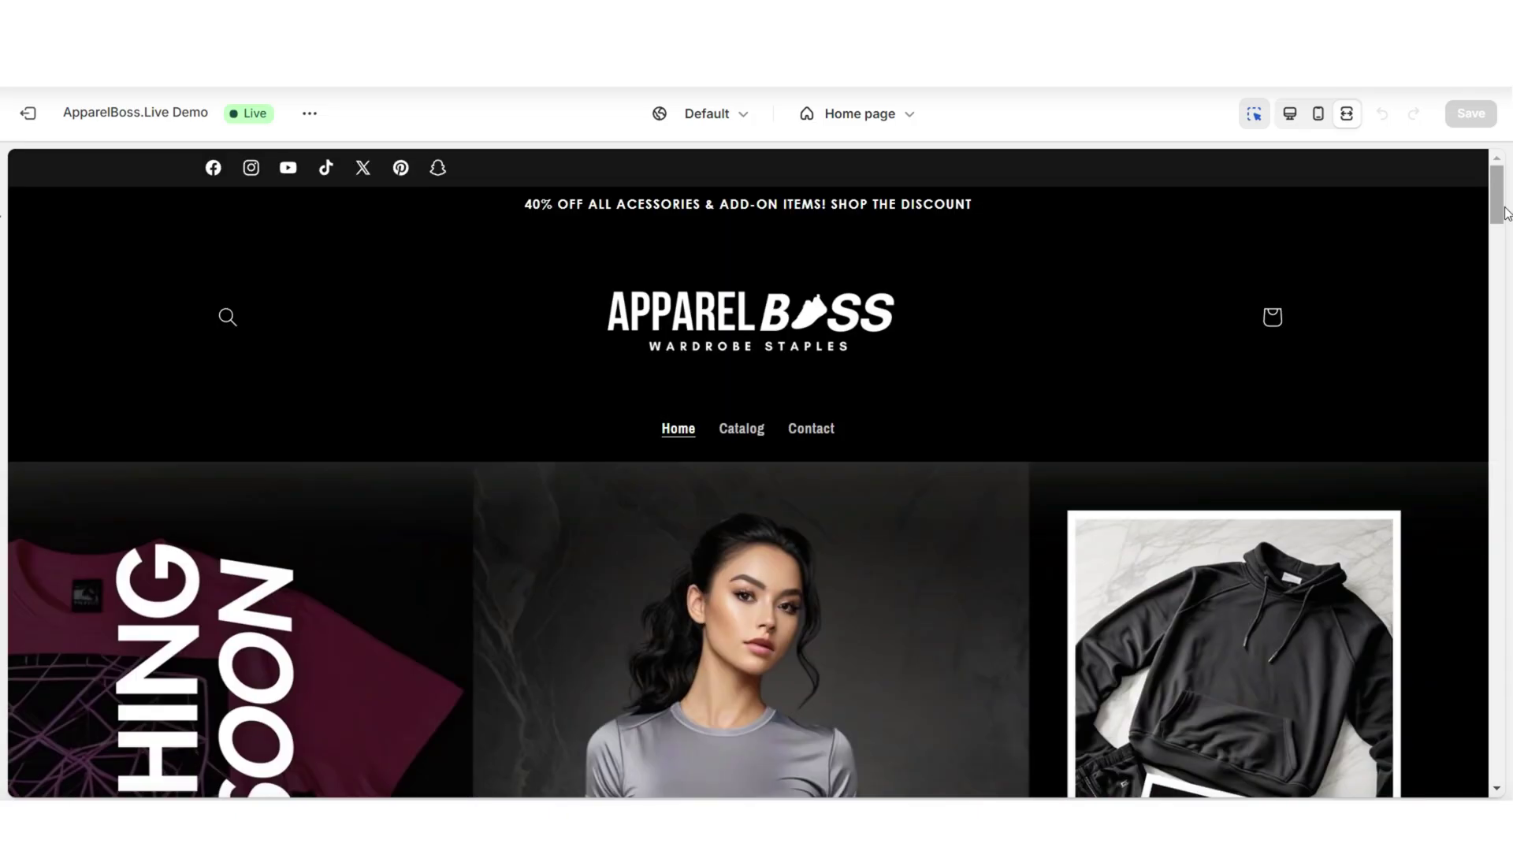
scroll(1495, 392, "down", 20)
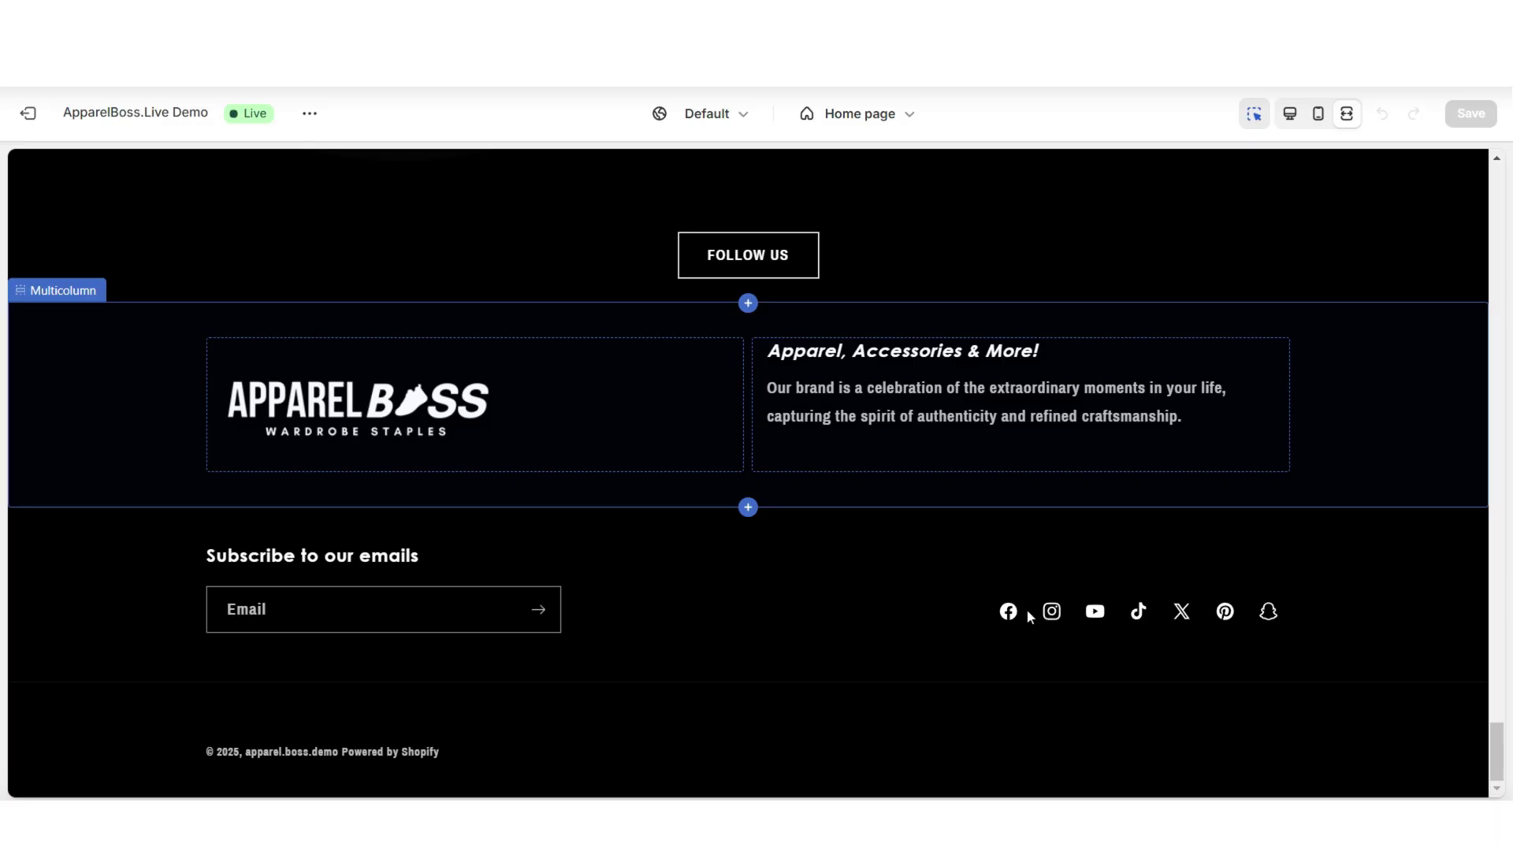
left_click(999, 646)
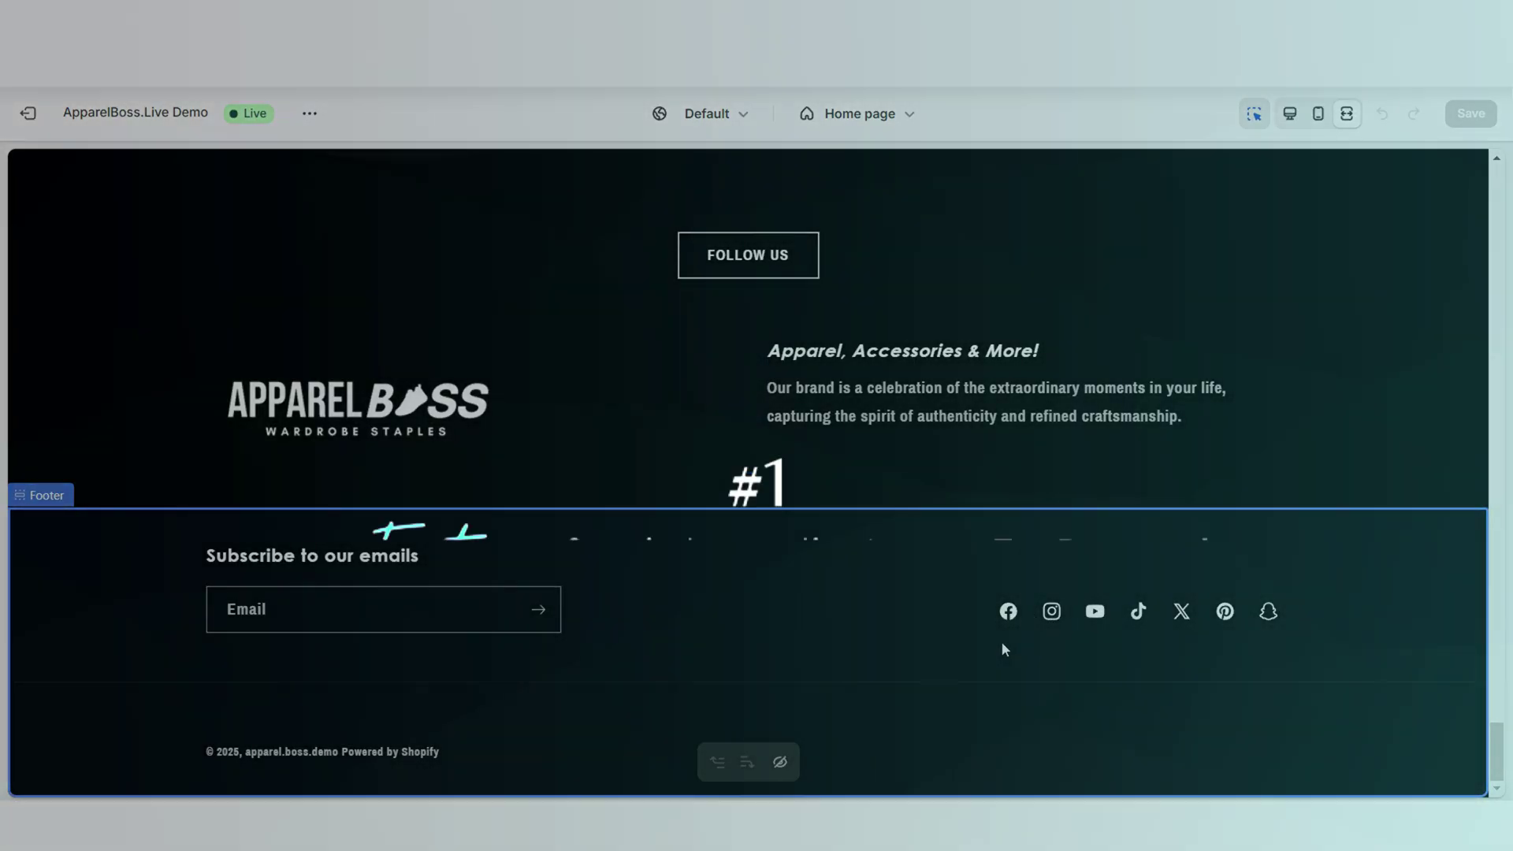
scroll(1503, 737, "up", 1)
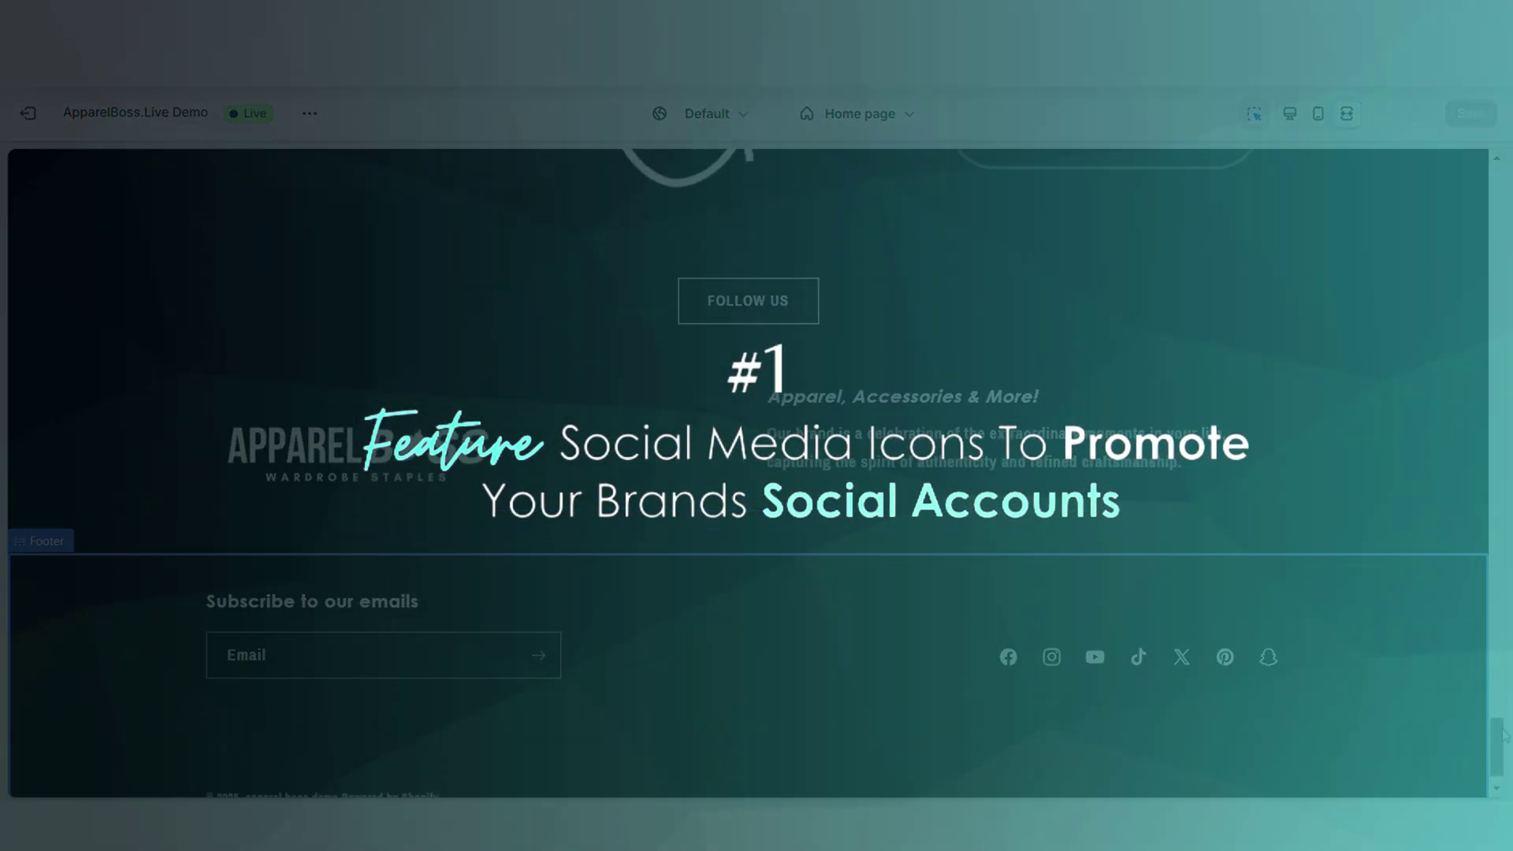
left_click_drag(1503, 737, 1499, 215)
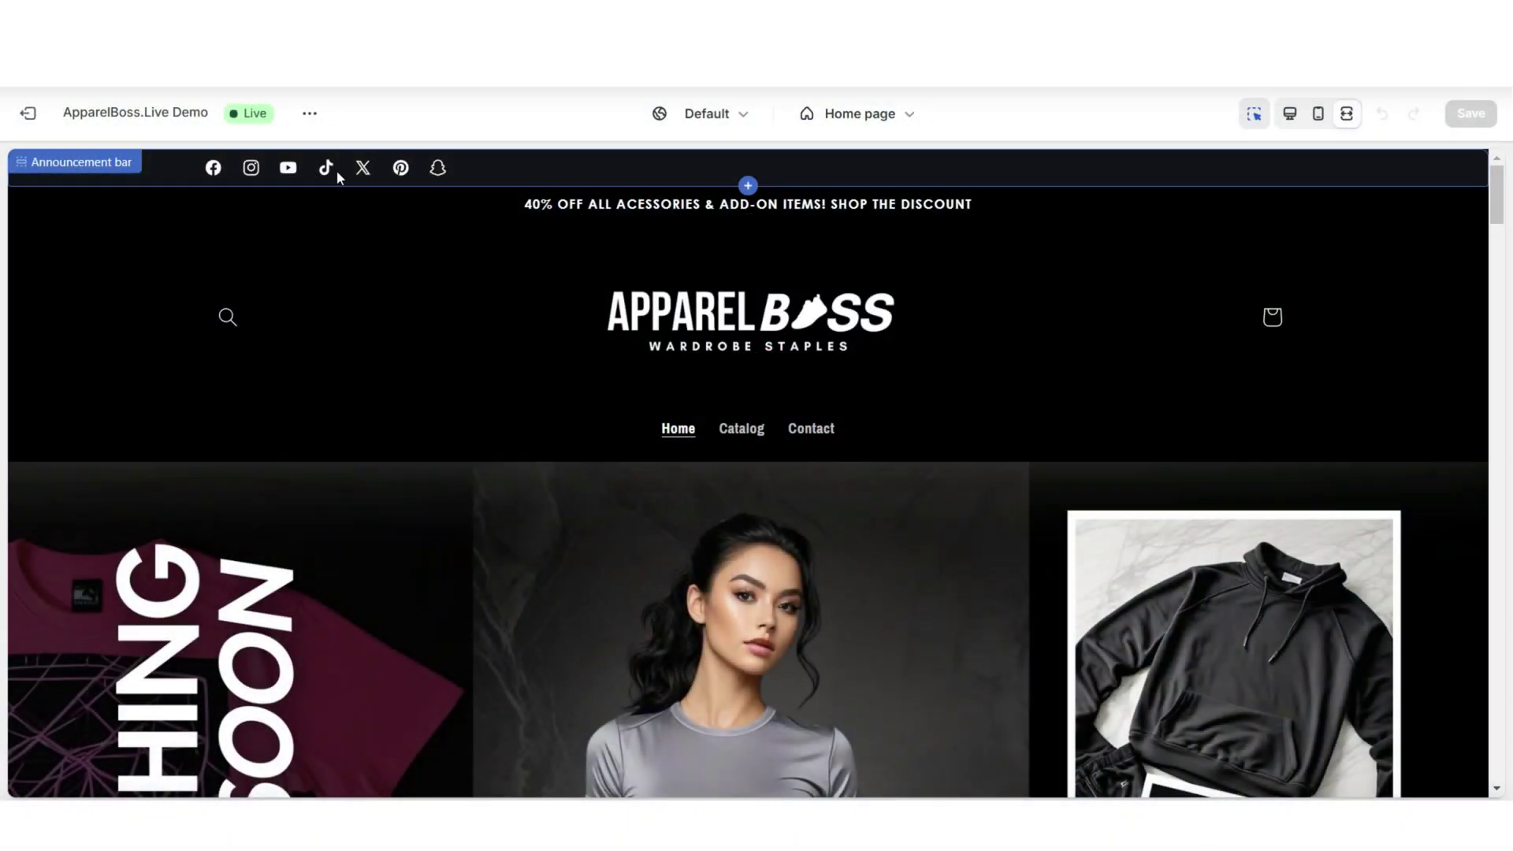
left_click(337, 175)
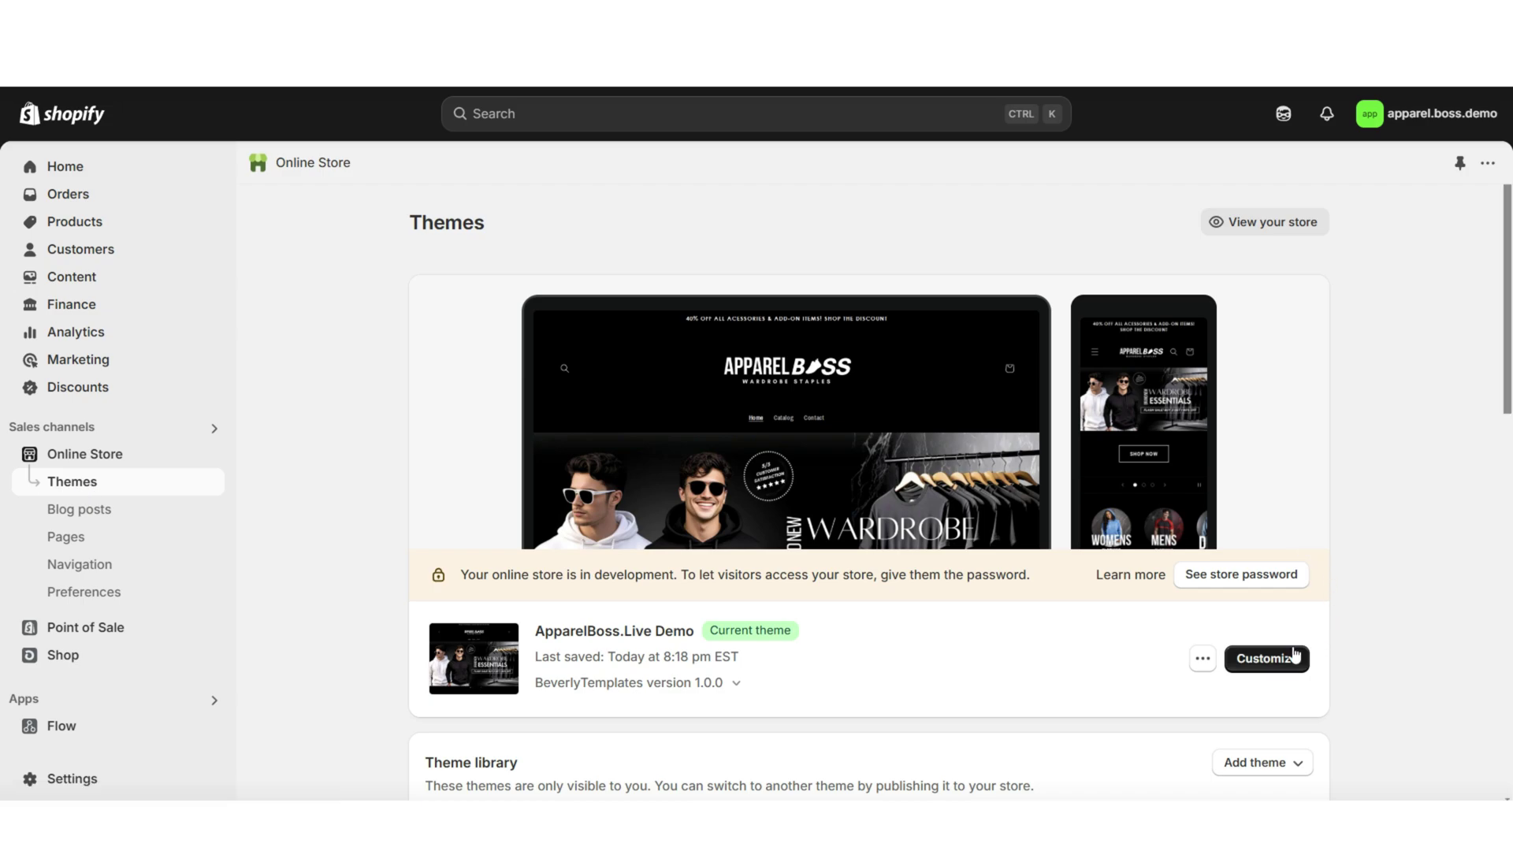
Customize the ApparelBoss.Live Demo theme and add an Announcement bar section to the Header group below the navigation links.
left_click(1266, 660)
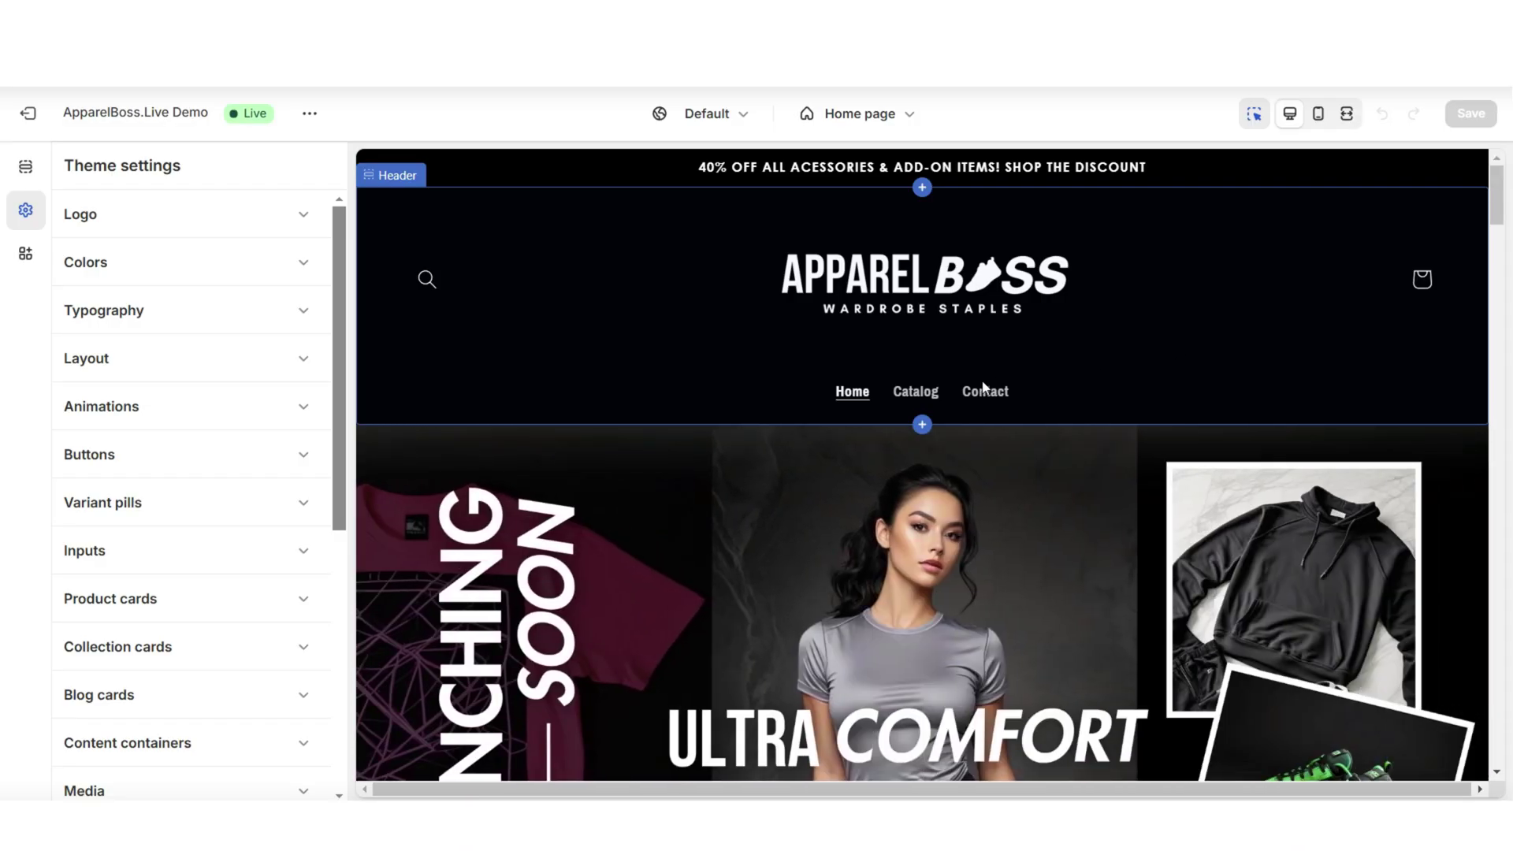
key("ctrl+shift+f")
left_click(749, 424)
left_click(756, 397)
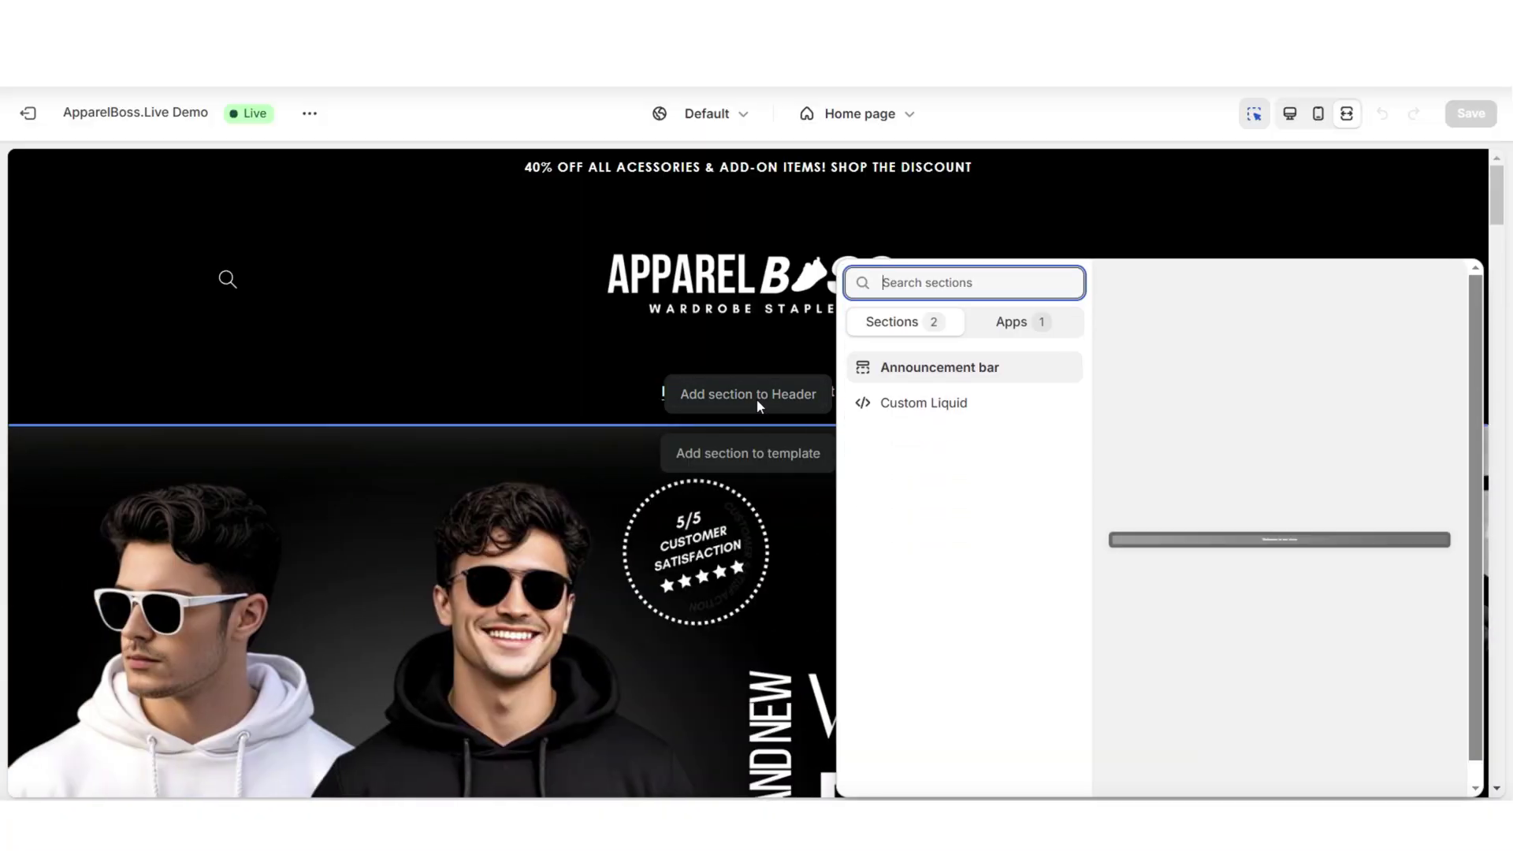
key("Return")
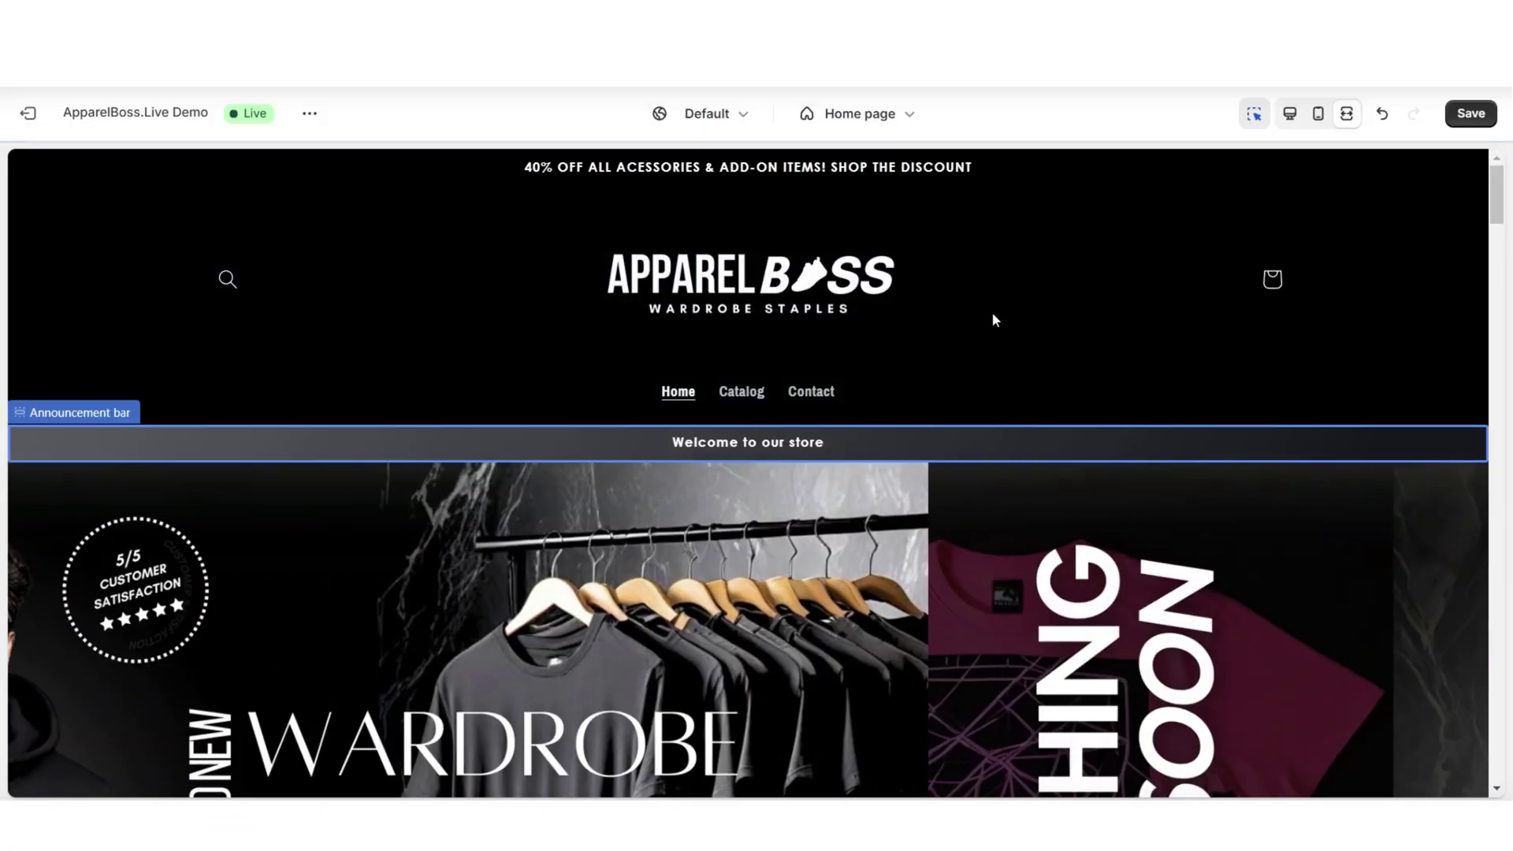
Move the new announcement bar to the very start of the Header group and open its settings.
key("ctrl+shift+f")
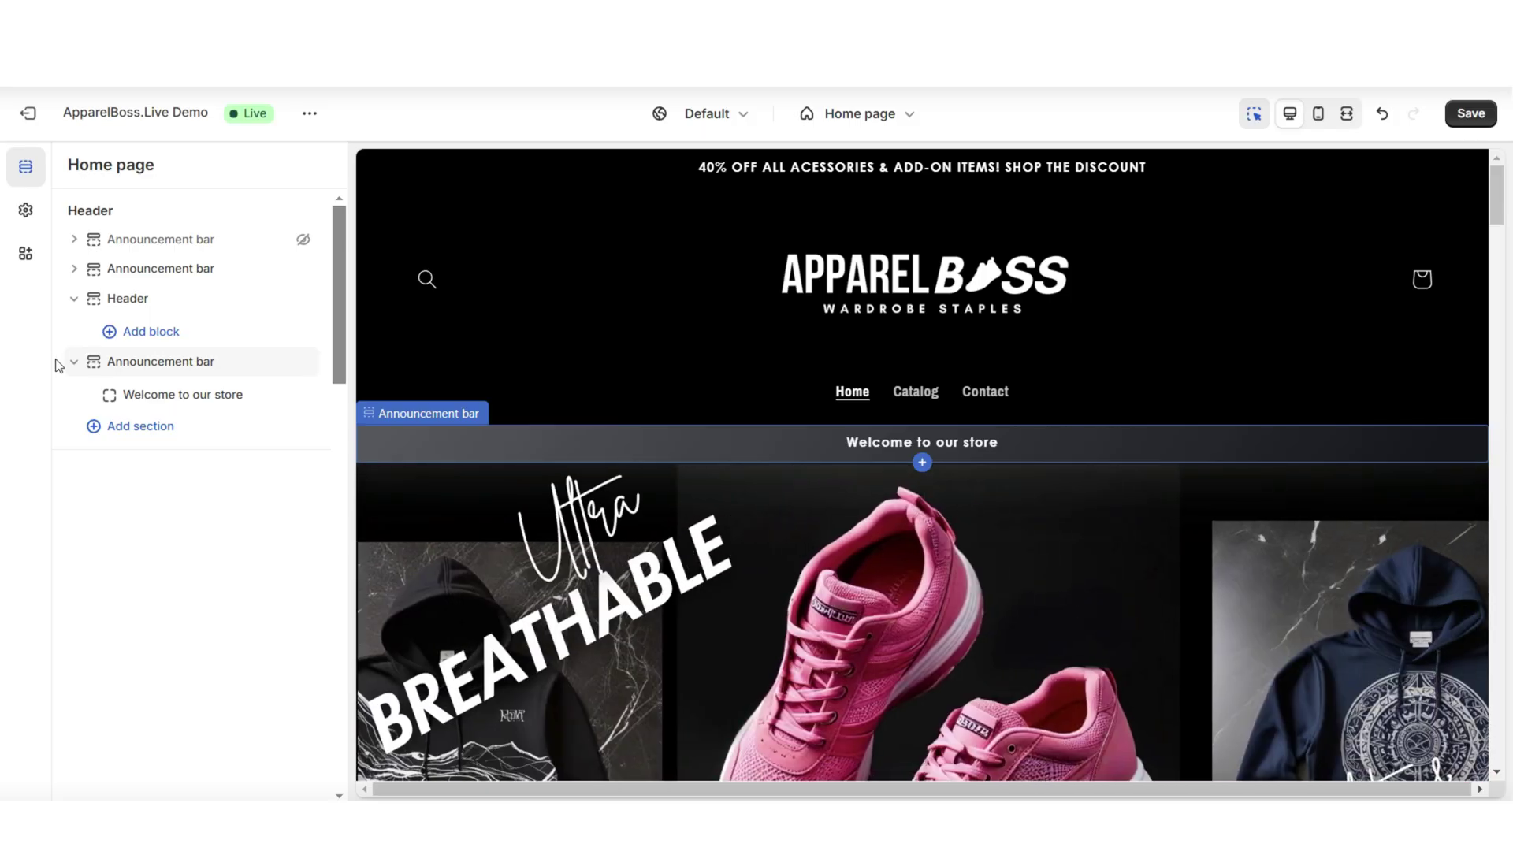
mouse_move(83, 365)
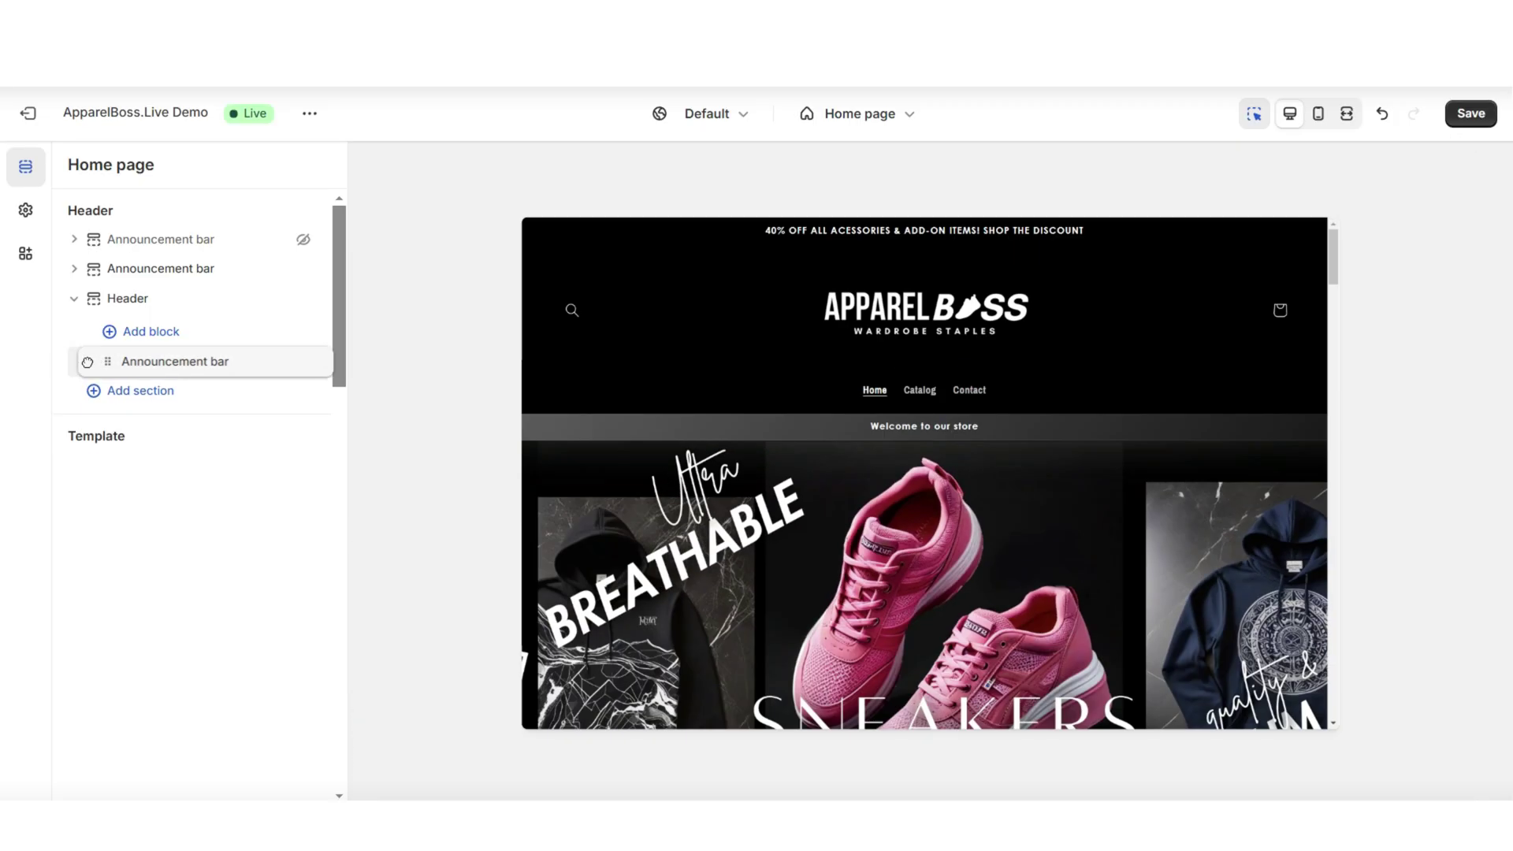
left_click_drag(90, 369, 74, 243)
left_click(757, 161)
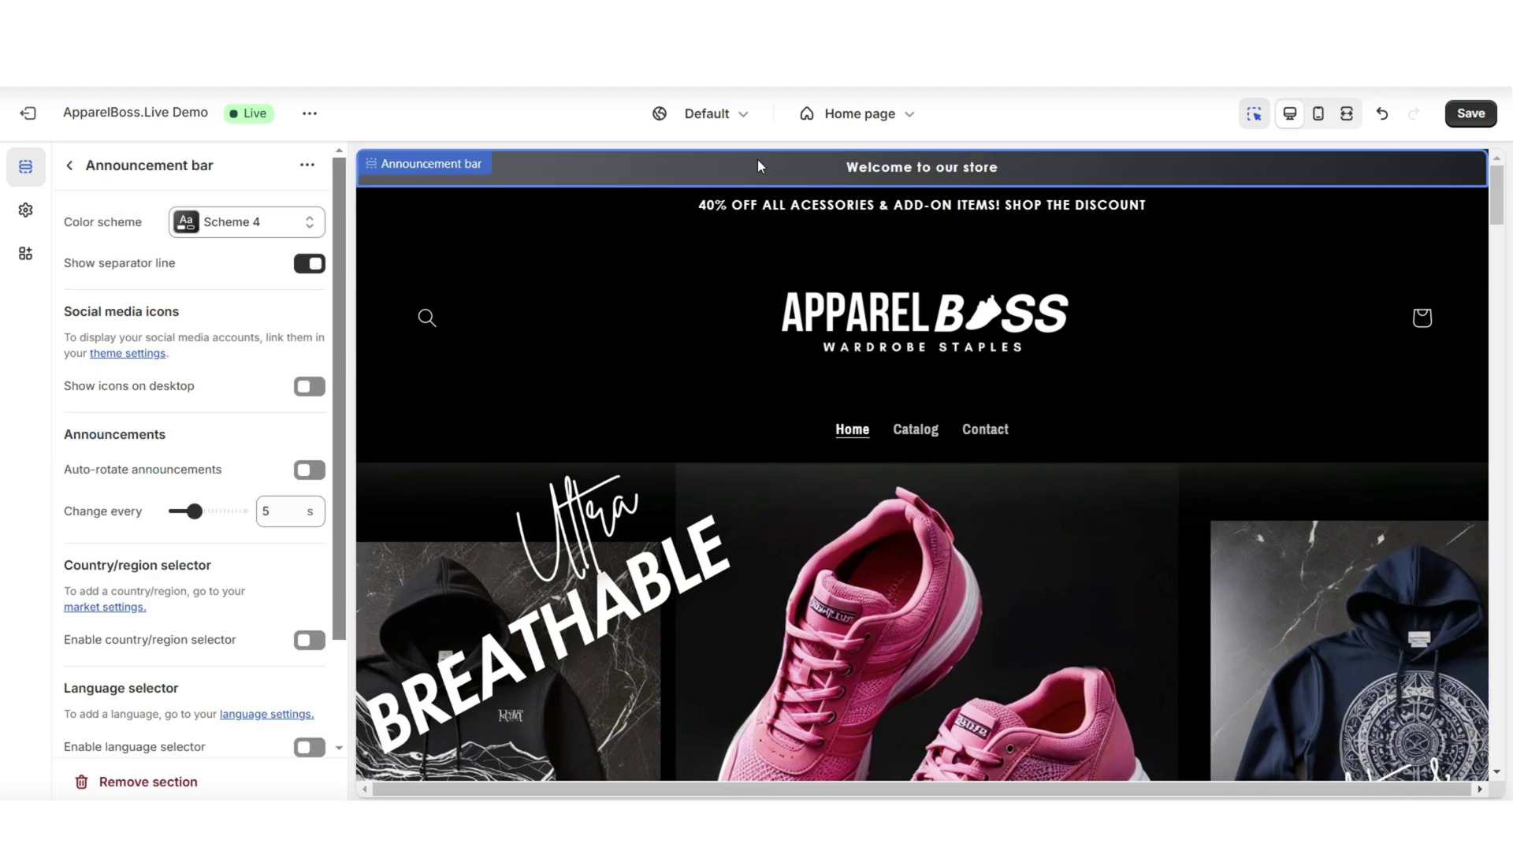
Open the "Welcome to our store" announcement block and look at its text and link settings.
left_click(69, 164)
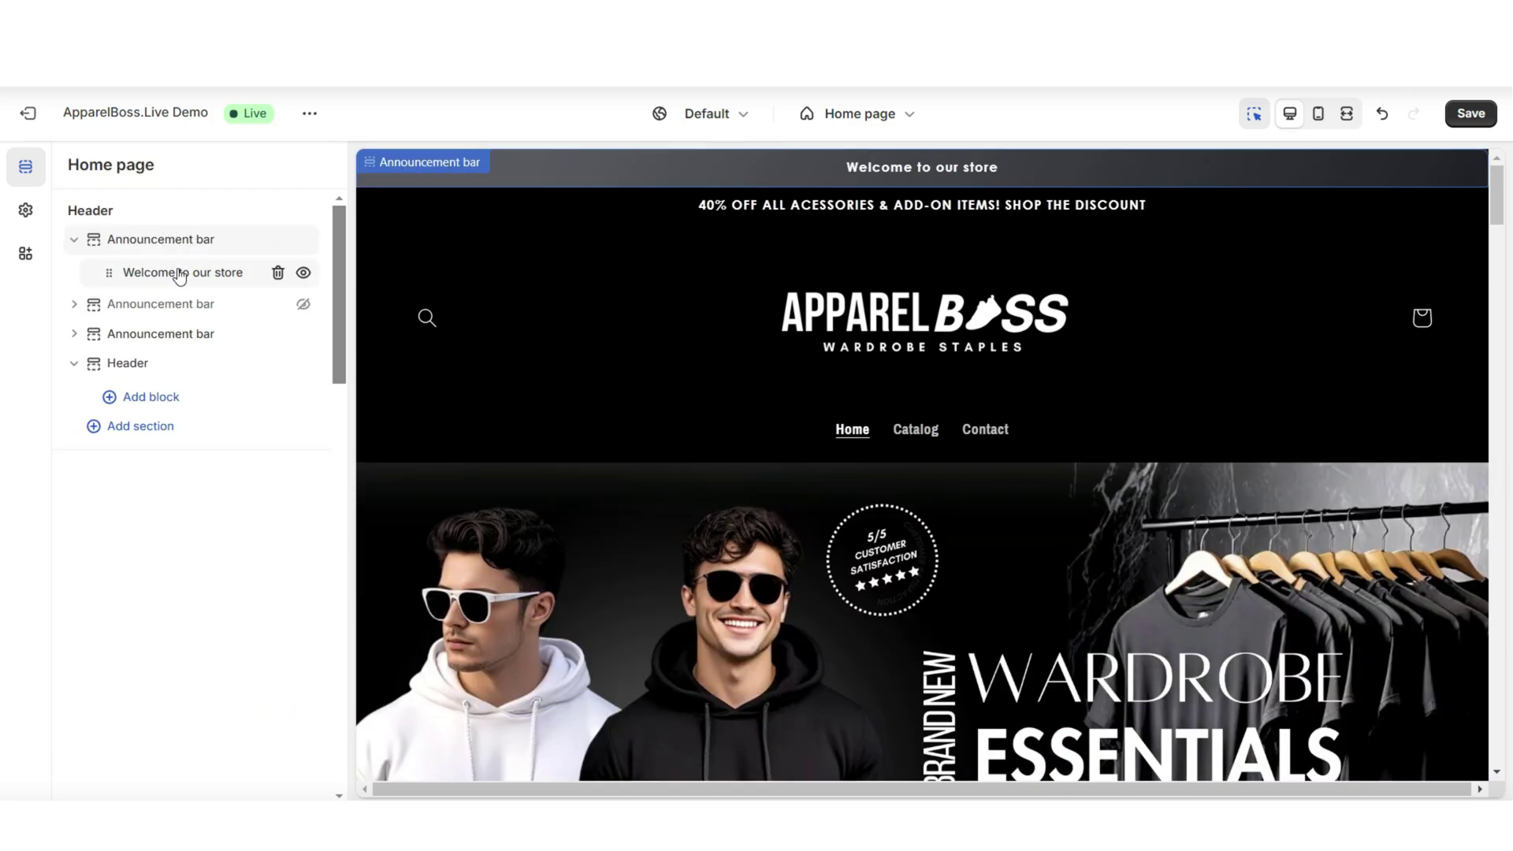
left_click(176, 271)
triple_click(158, 240)
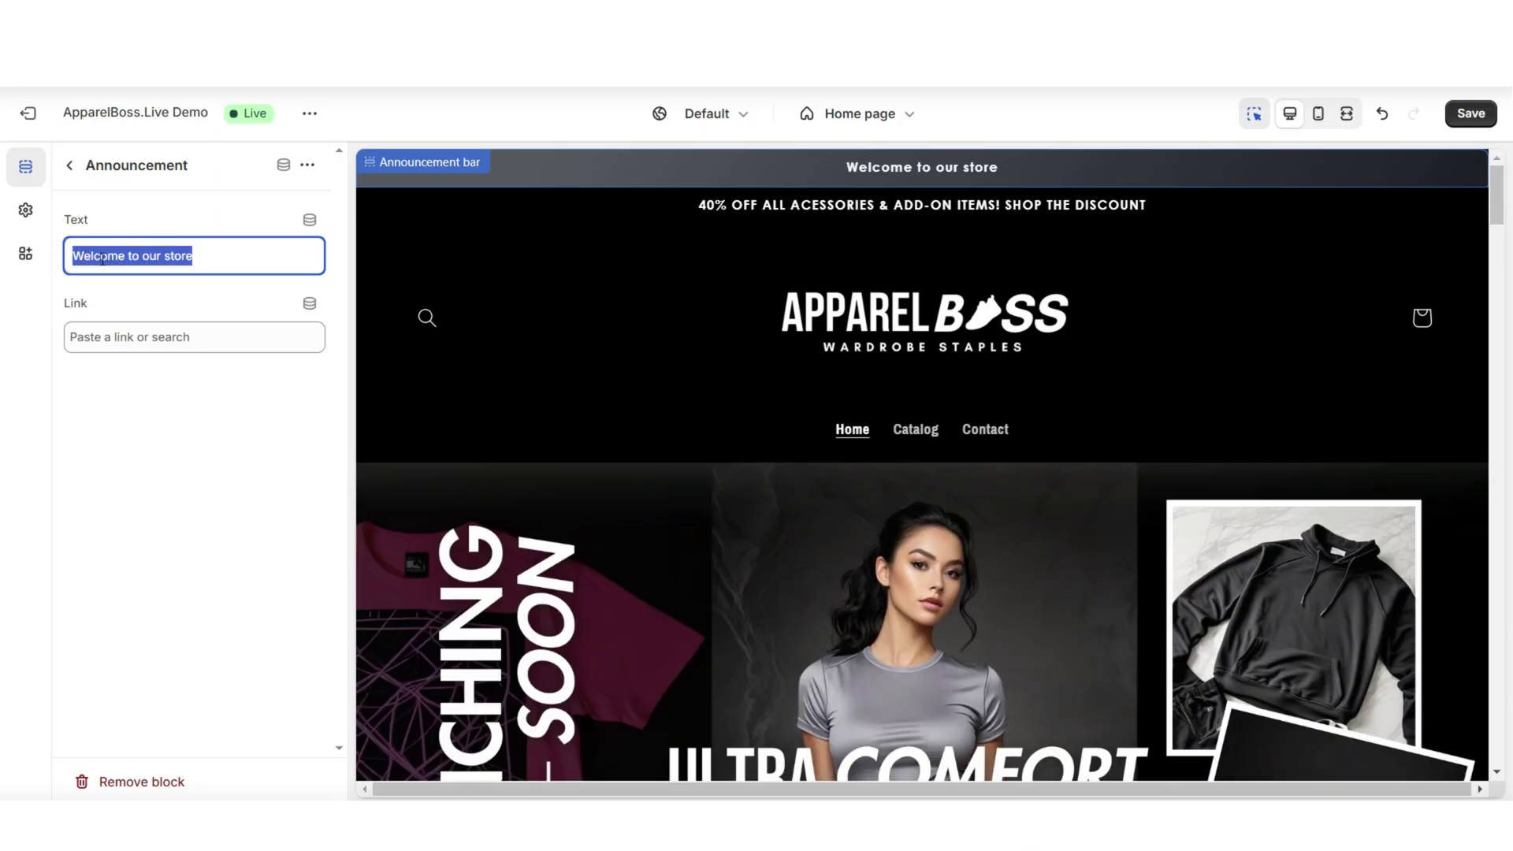
left_click(26, 211)
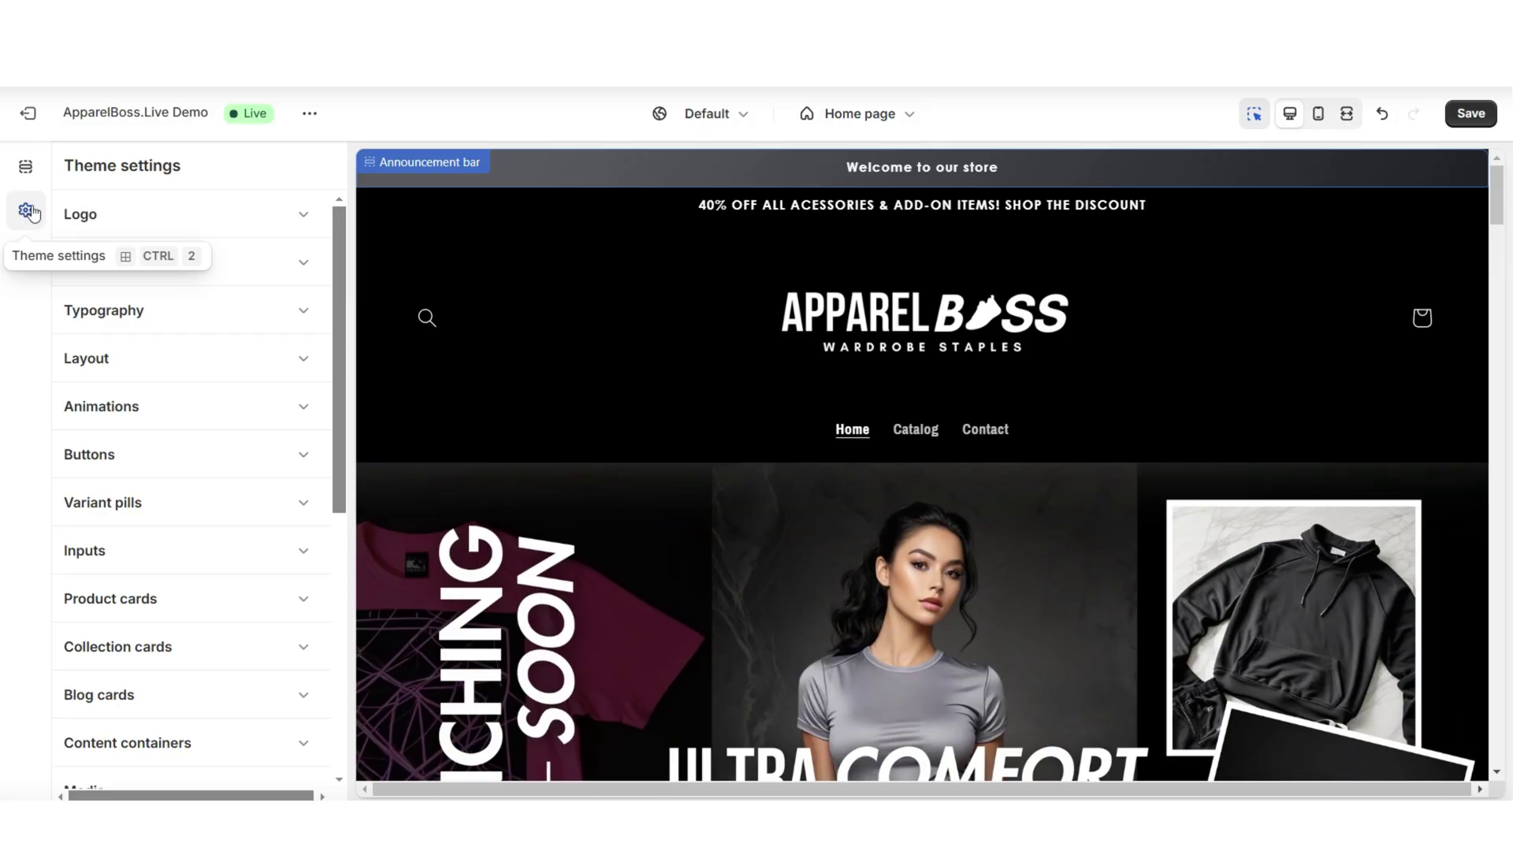
scroll(233, 422, "down", 6)
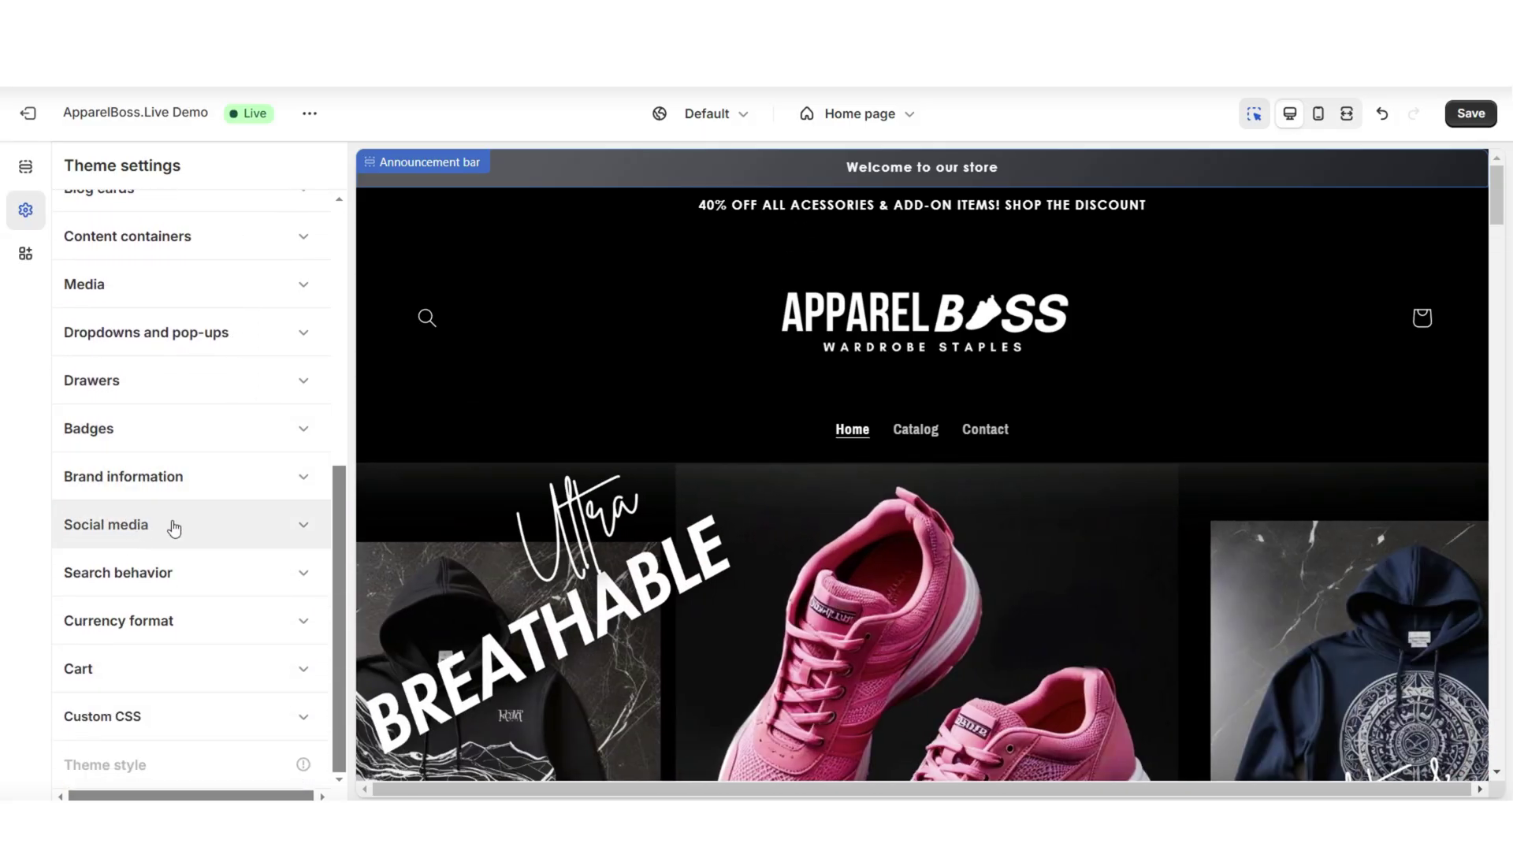
left_click(174, 528)
scroll(226, 489, "down", 4)
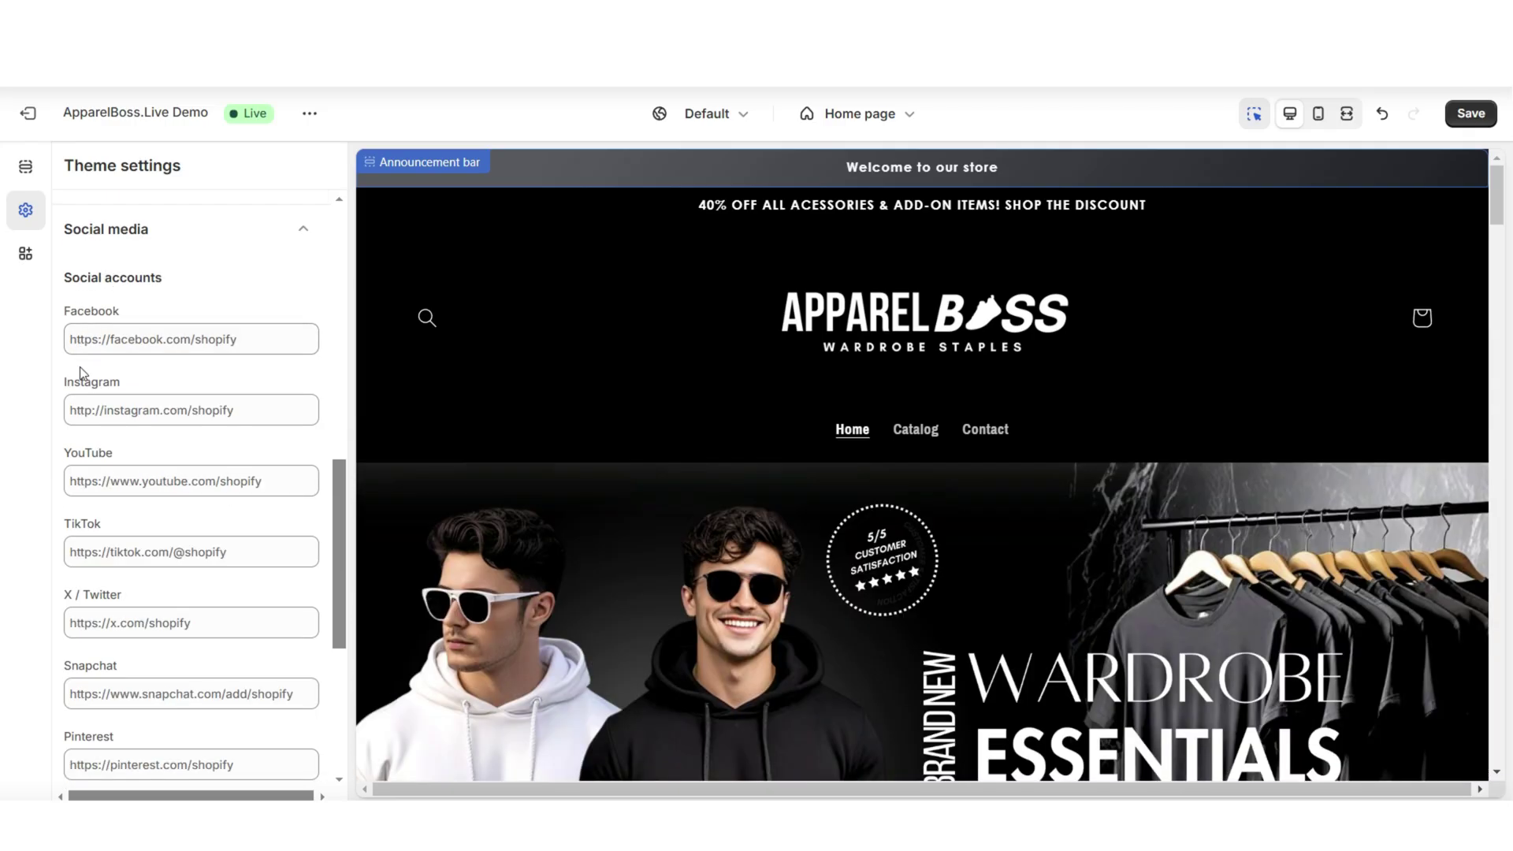
left_click(138, 335)
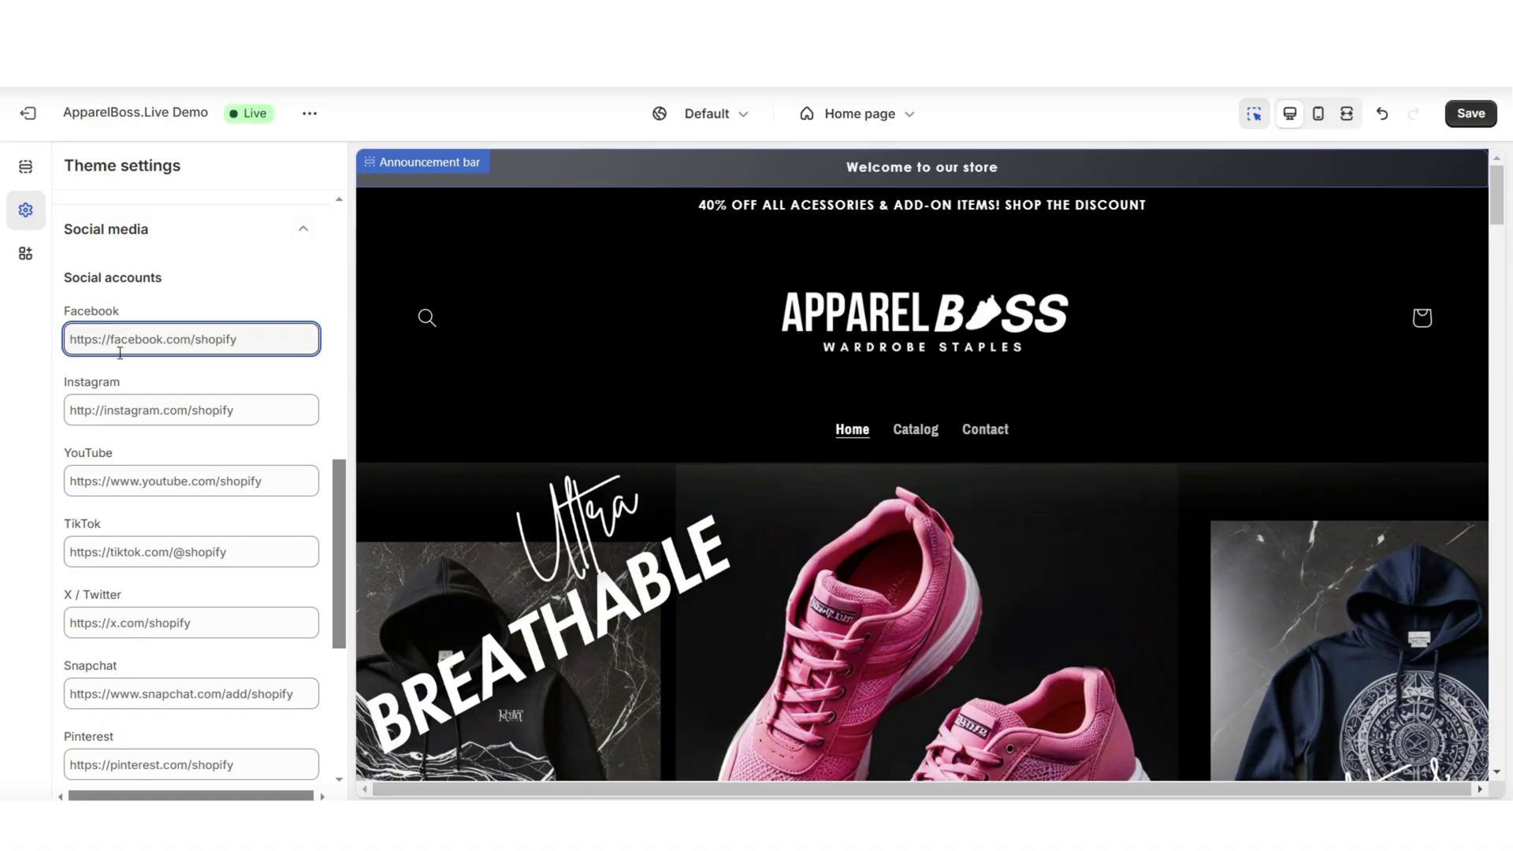
key("ctrl+a")
right_click(111, 333)
left_click(362, 522)
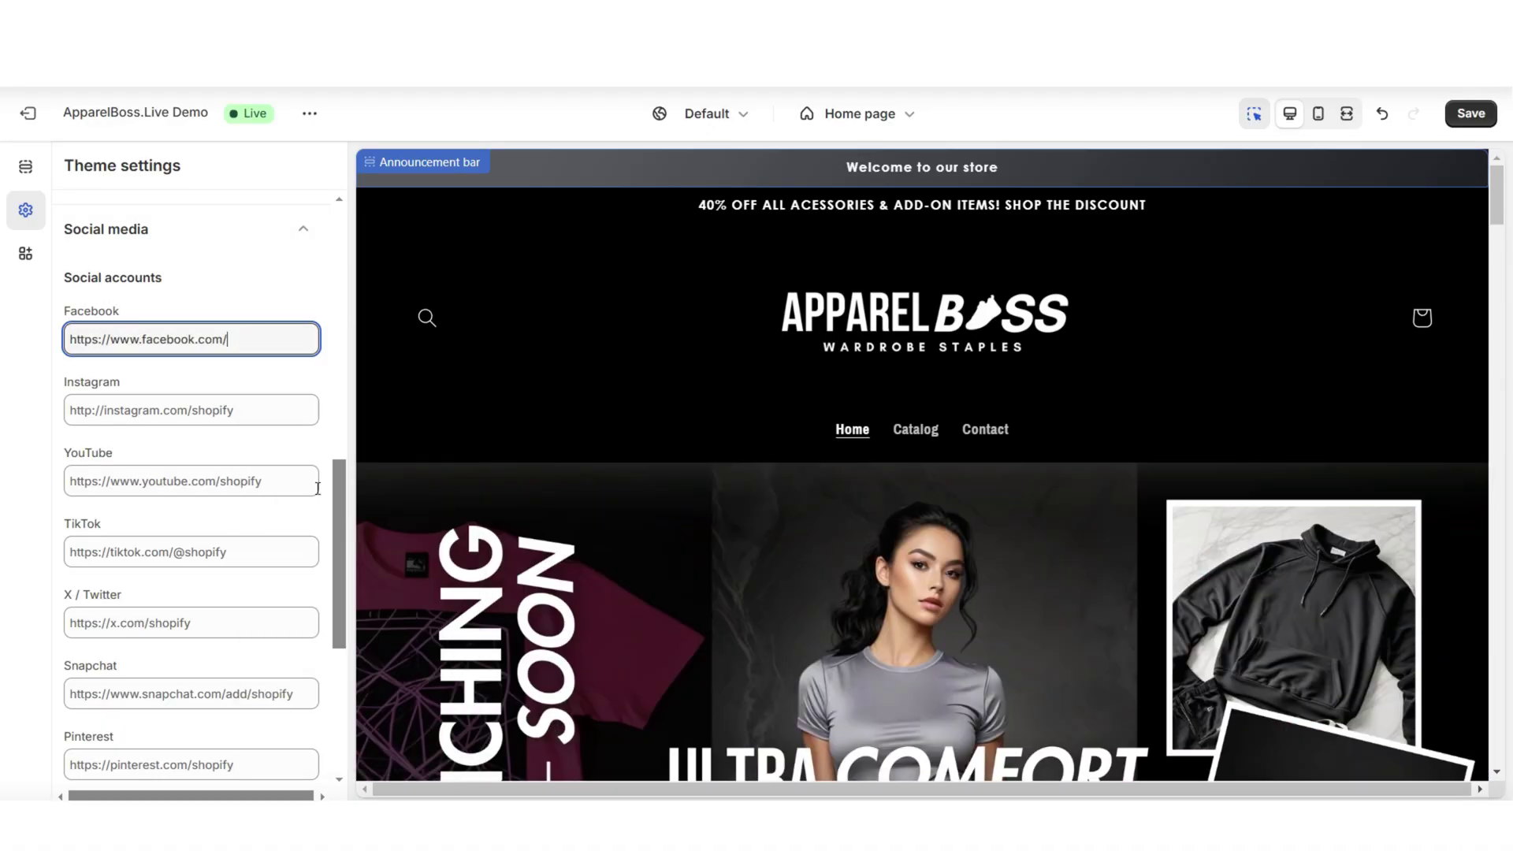
left_click(186, 305)
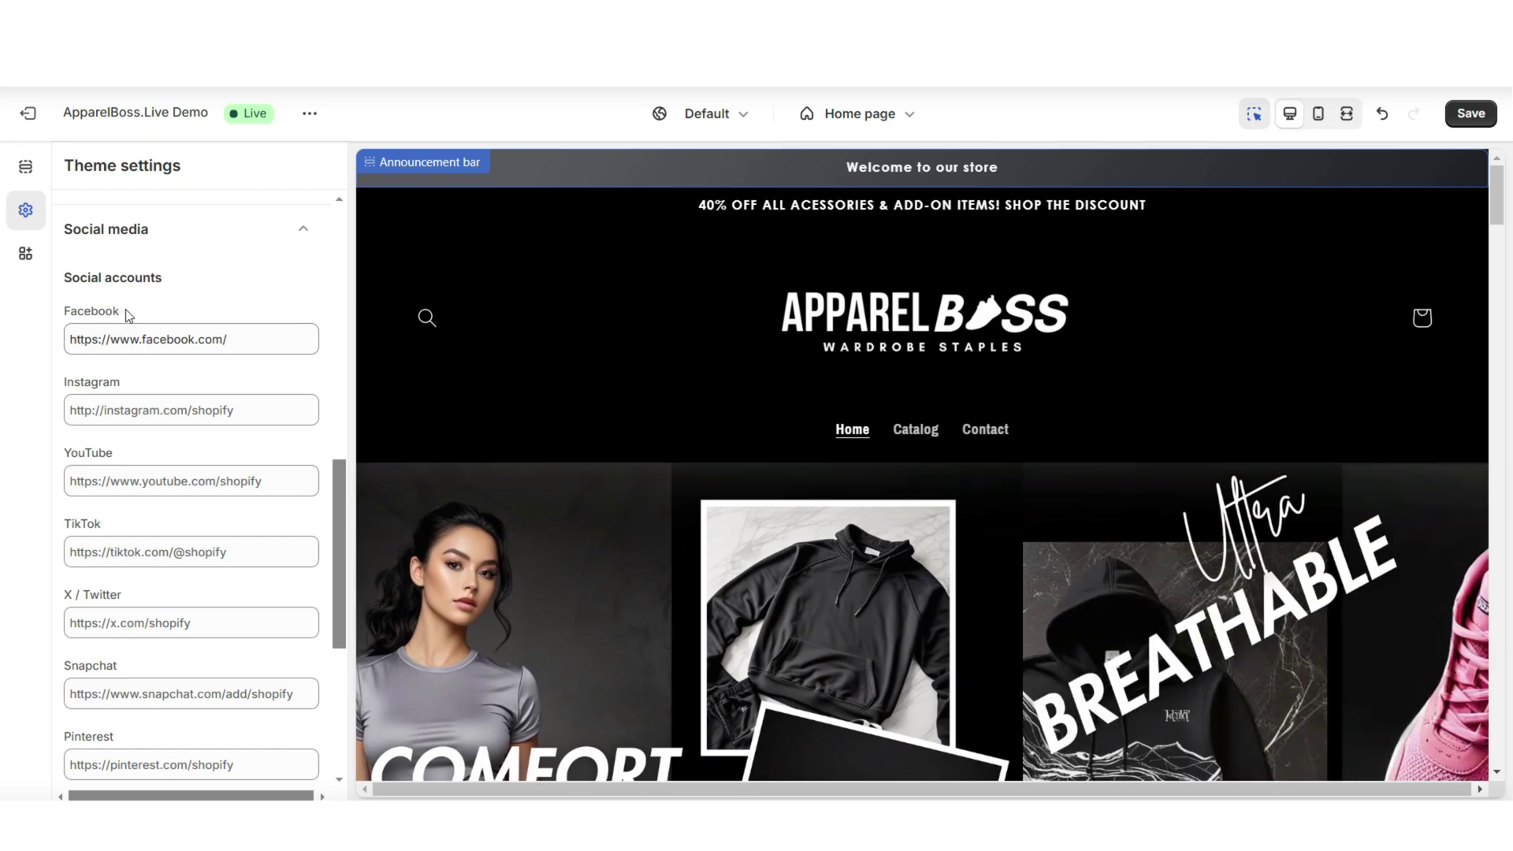
left_click(124, 338)
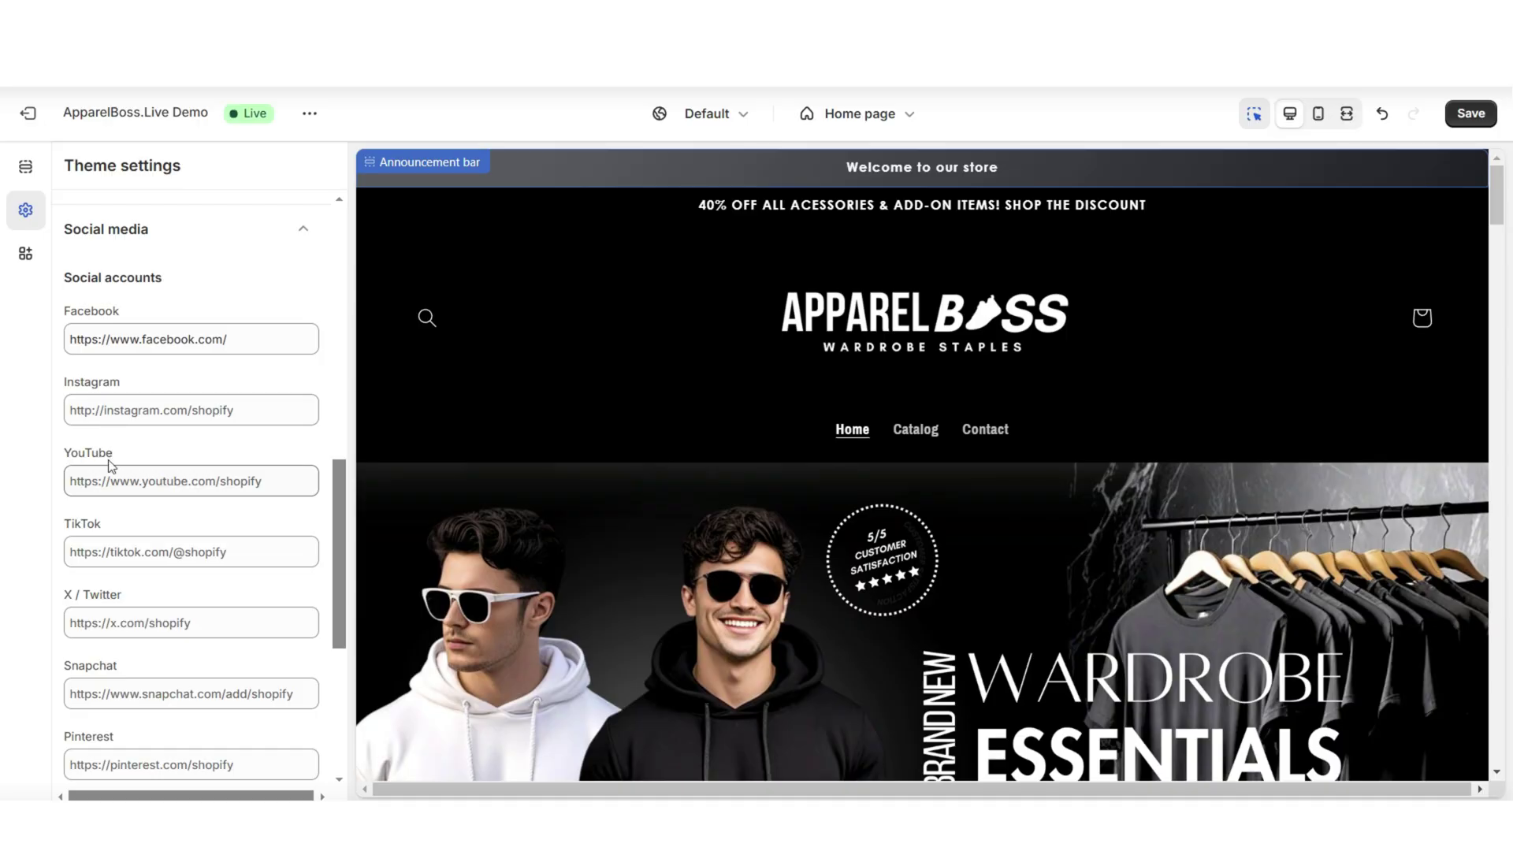
left_click(148, 413)
right_click(148, 418)
left_click(193, 200)
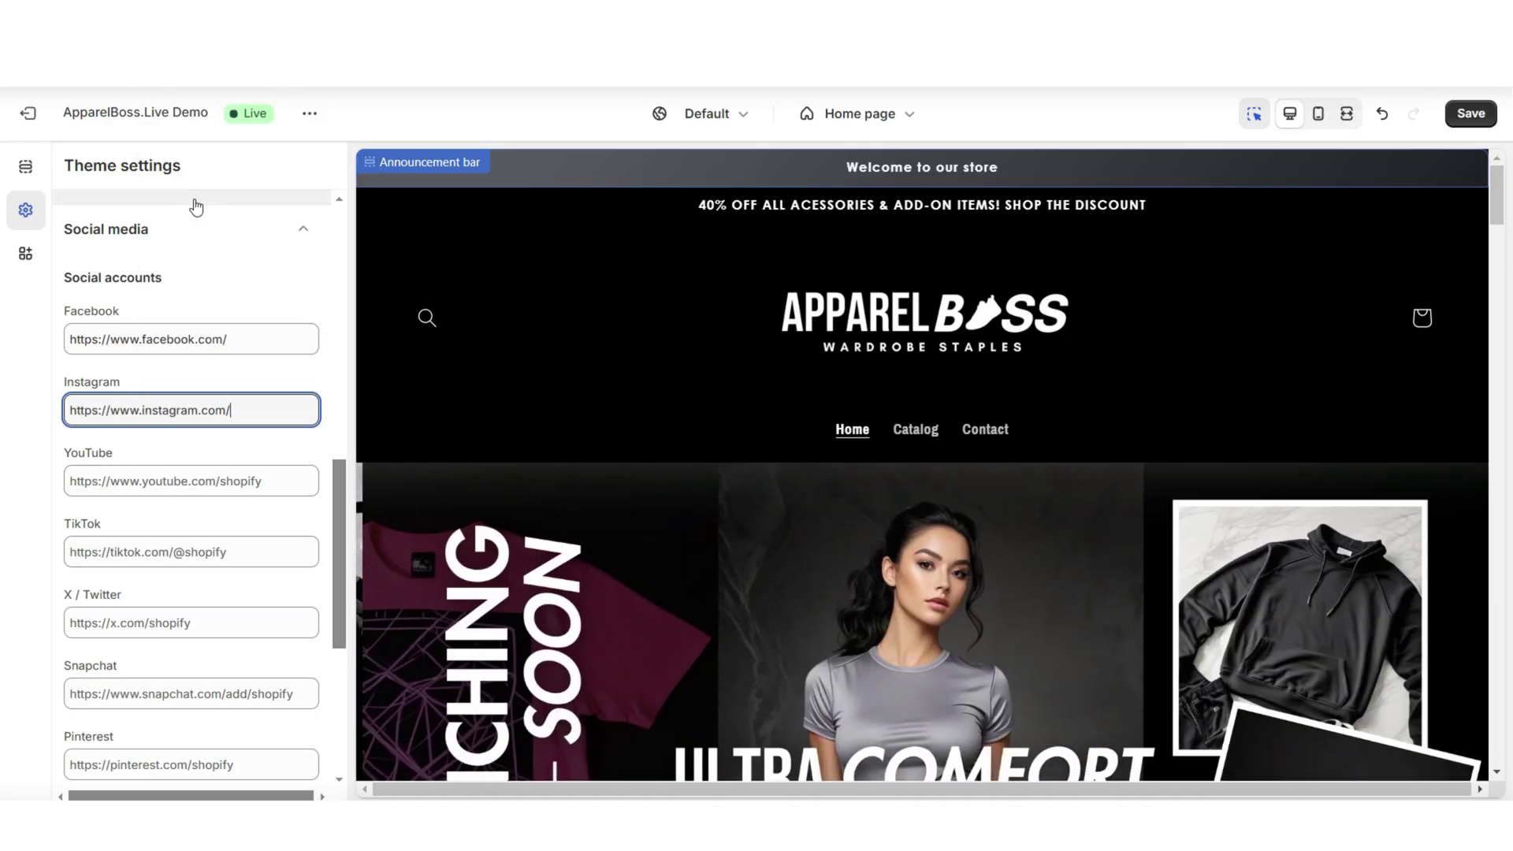
scroll(97, 410, "up", 2)
left_click(163, 329)
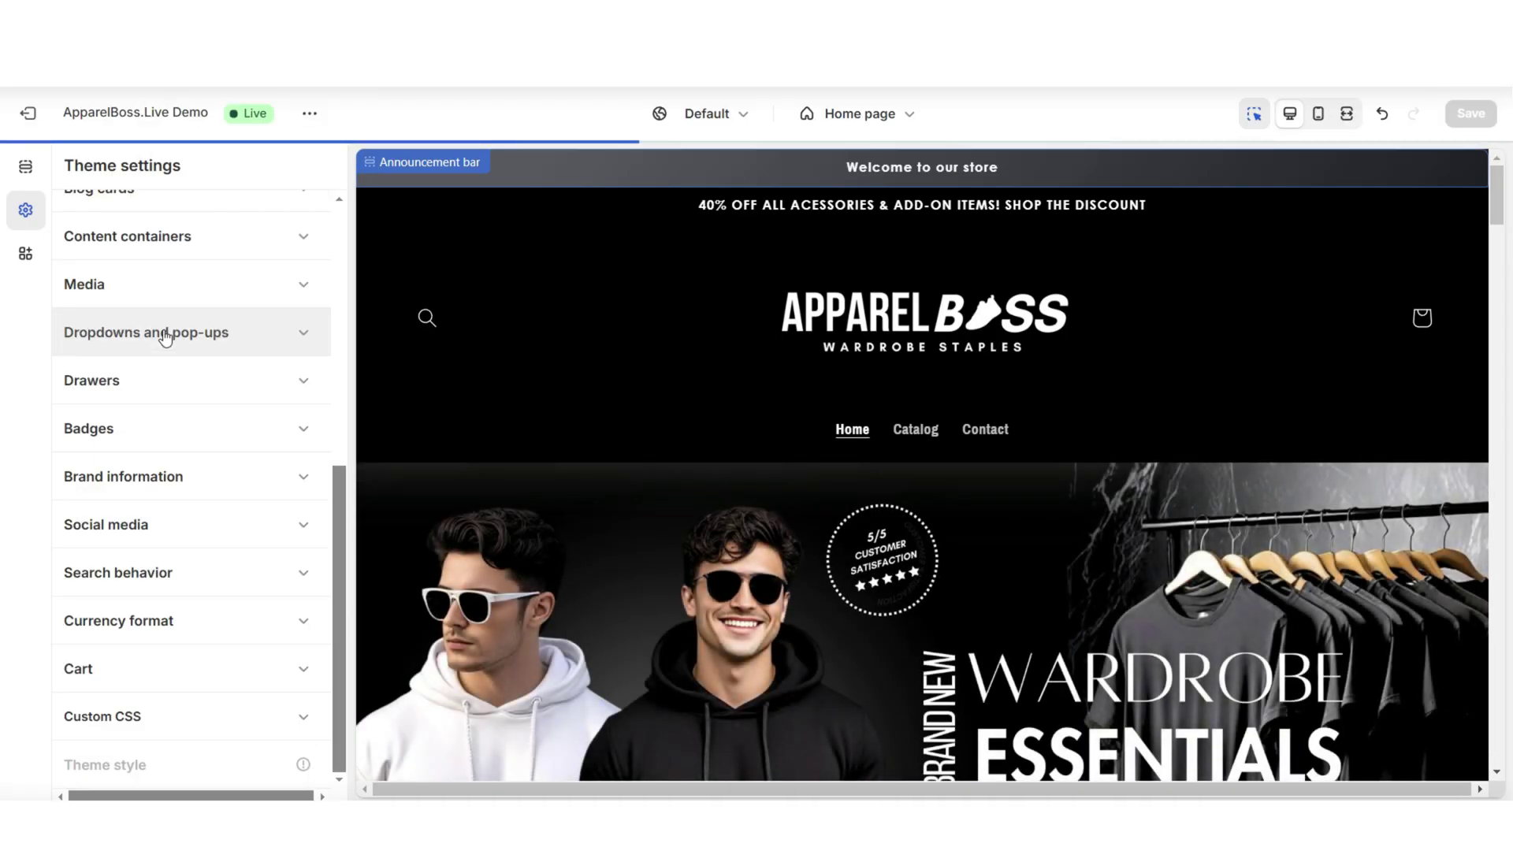
scroll(166, 355, "up", 10)
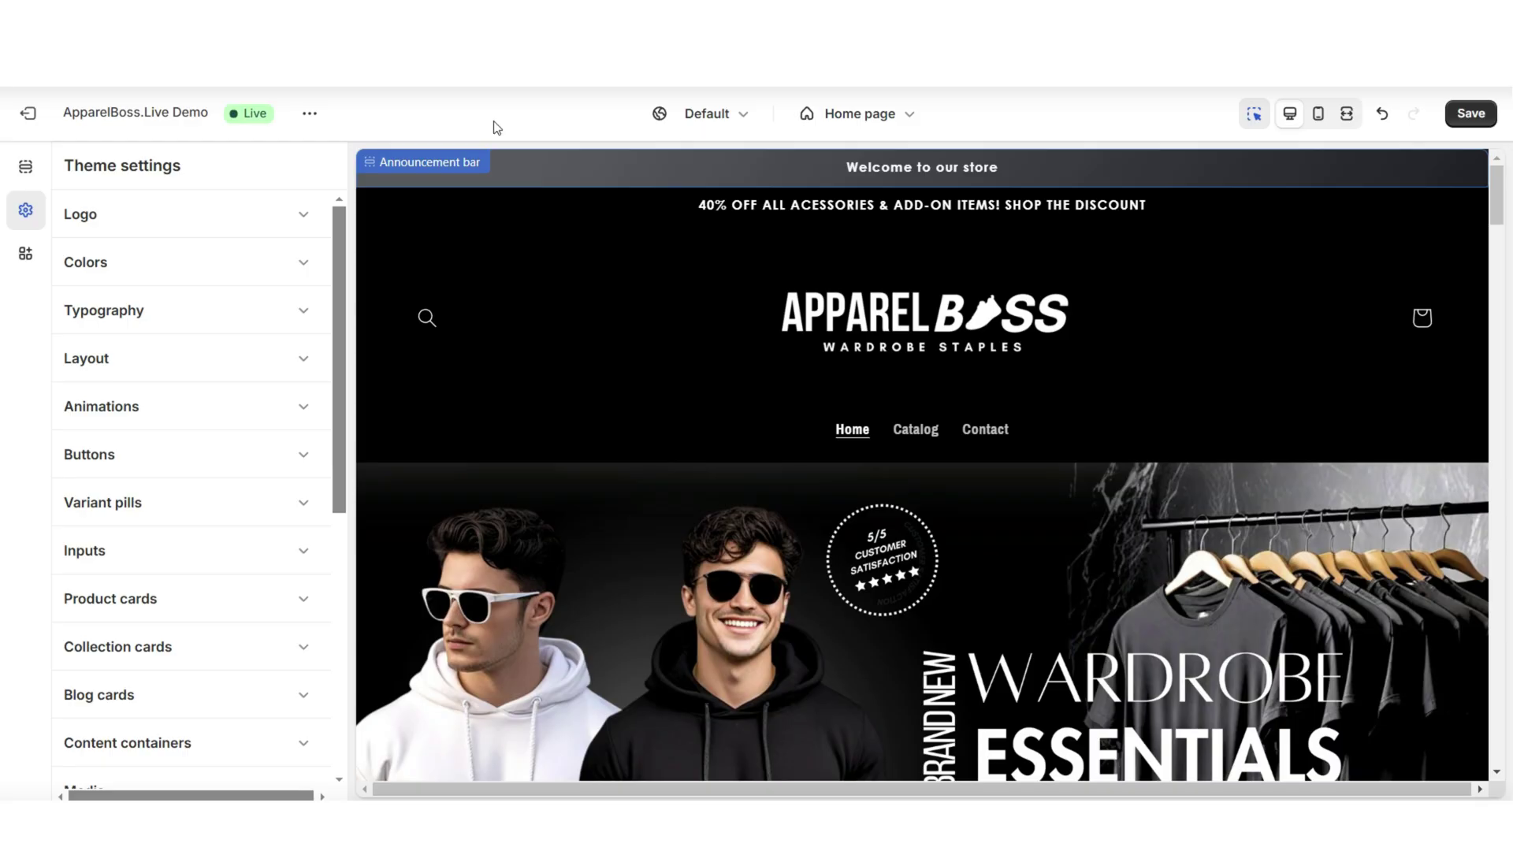
Enable social media icons on desktop for the "Welcome to our store" announcement bar and check them in the full-width preview.
left_click(509, 160)
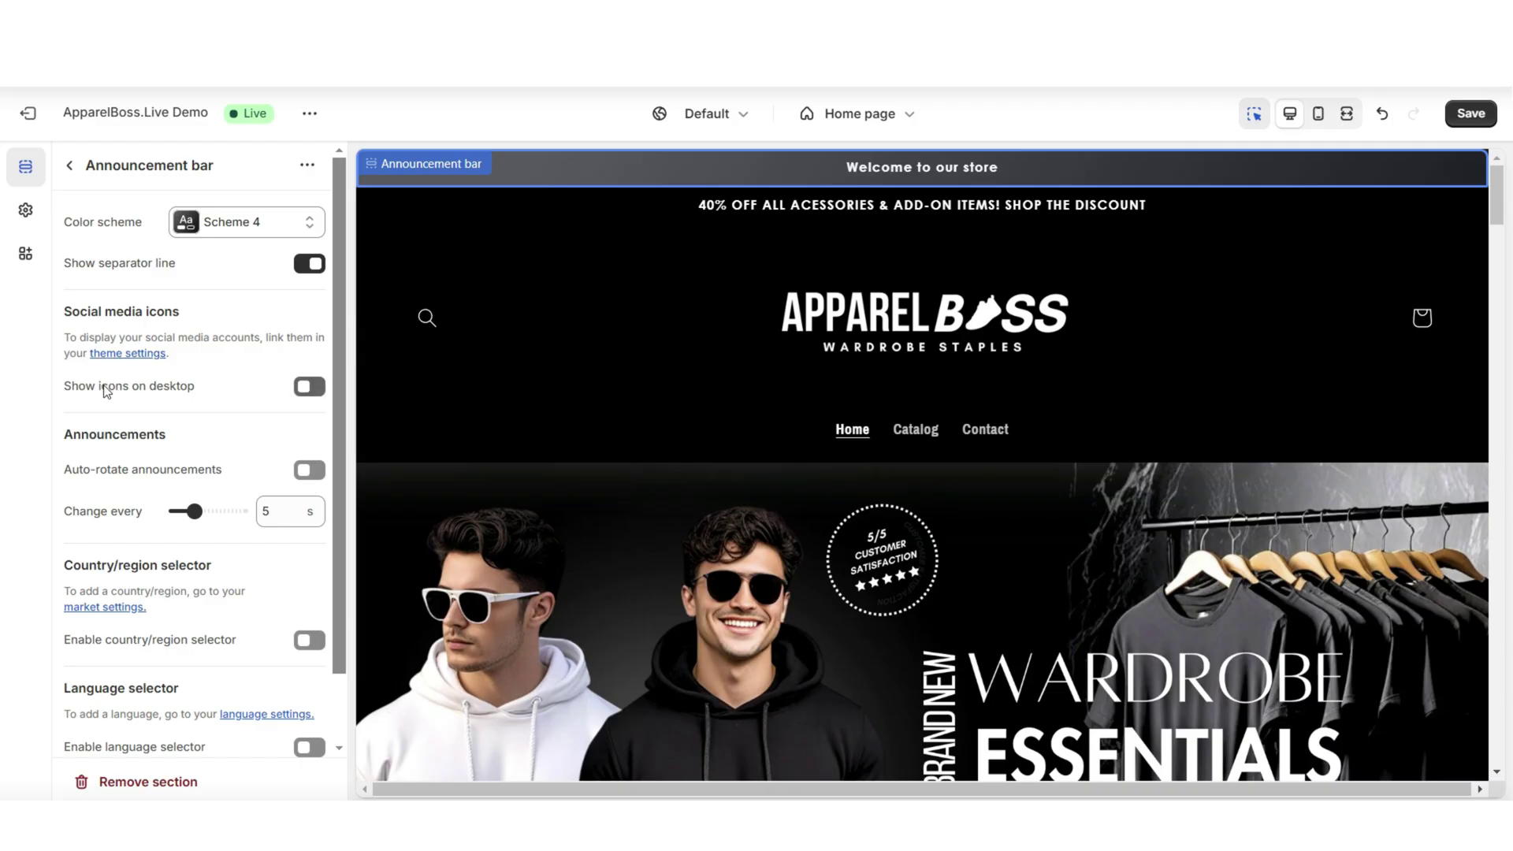
left_click(302, 389)
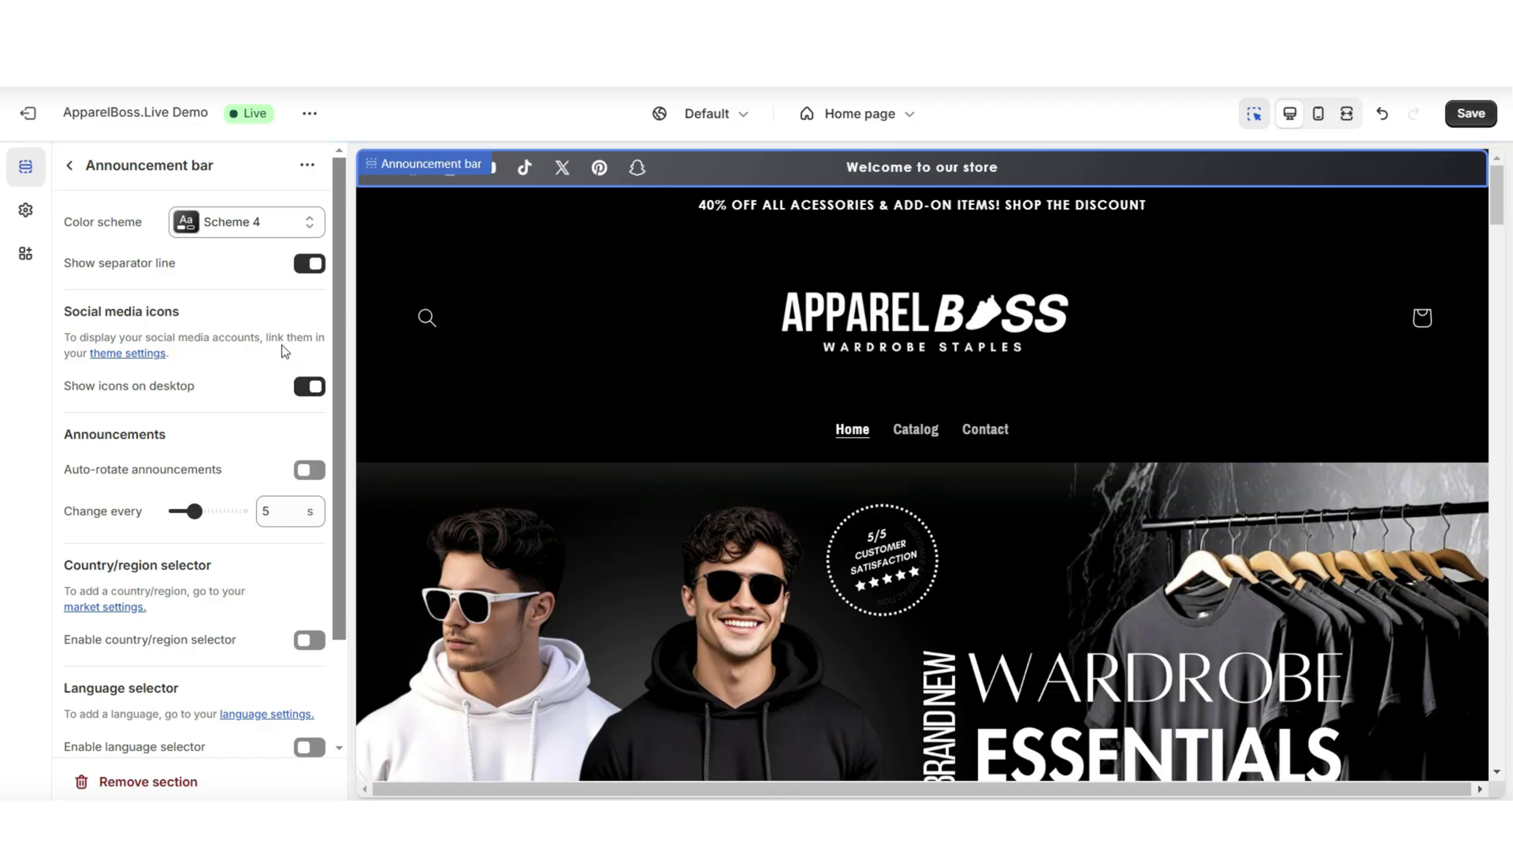
left_click(1348, 118)
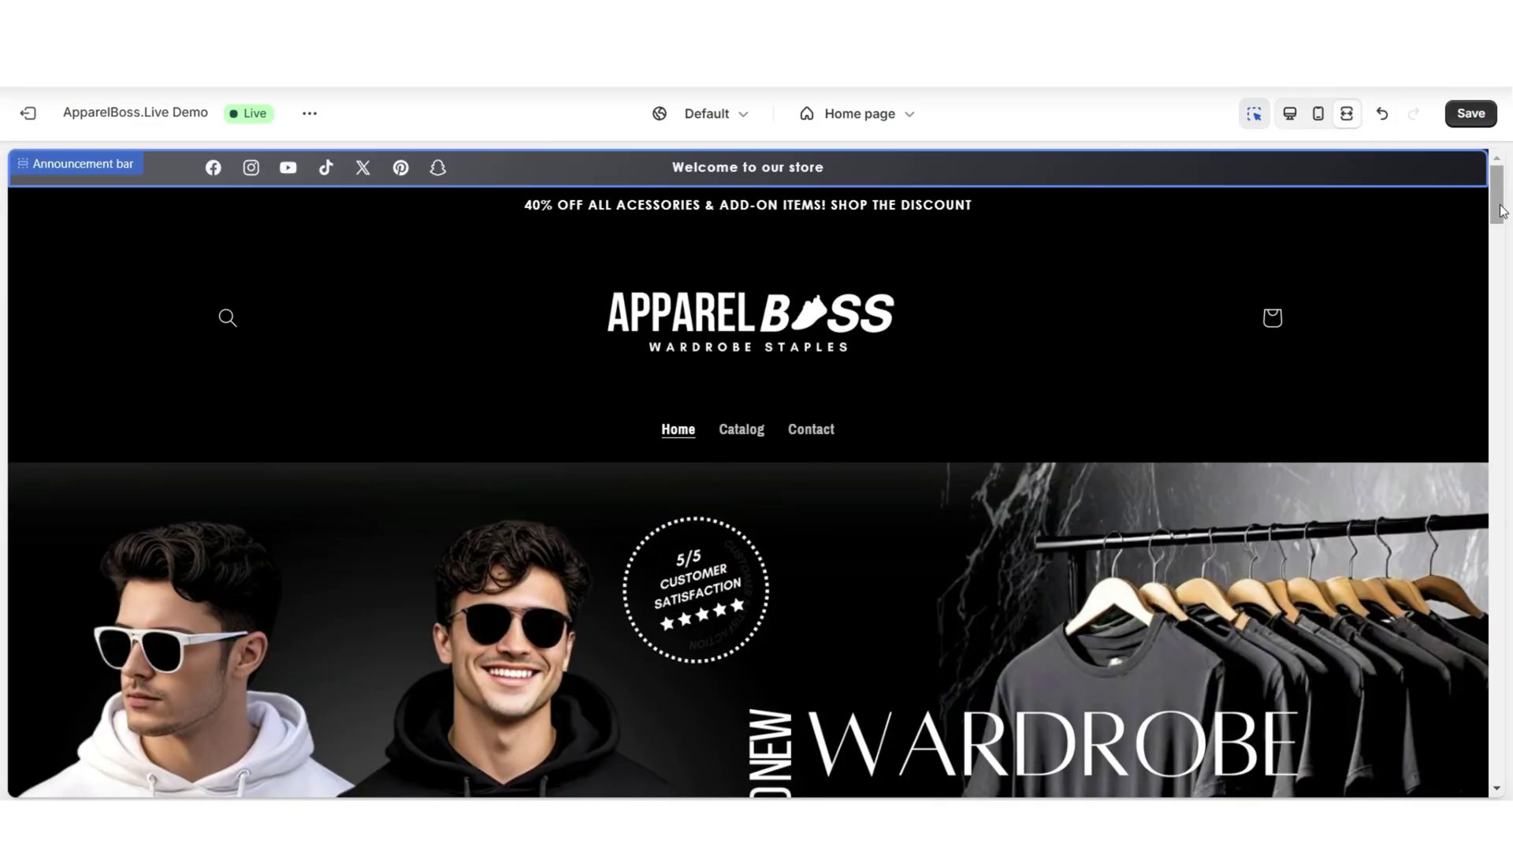
scroll(1501, 211, "down", 2)
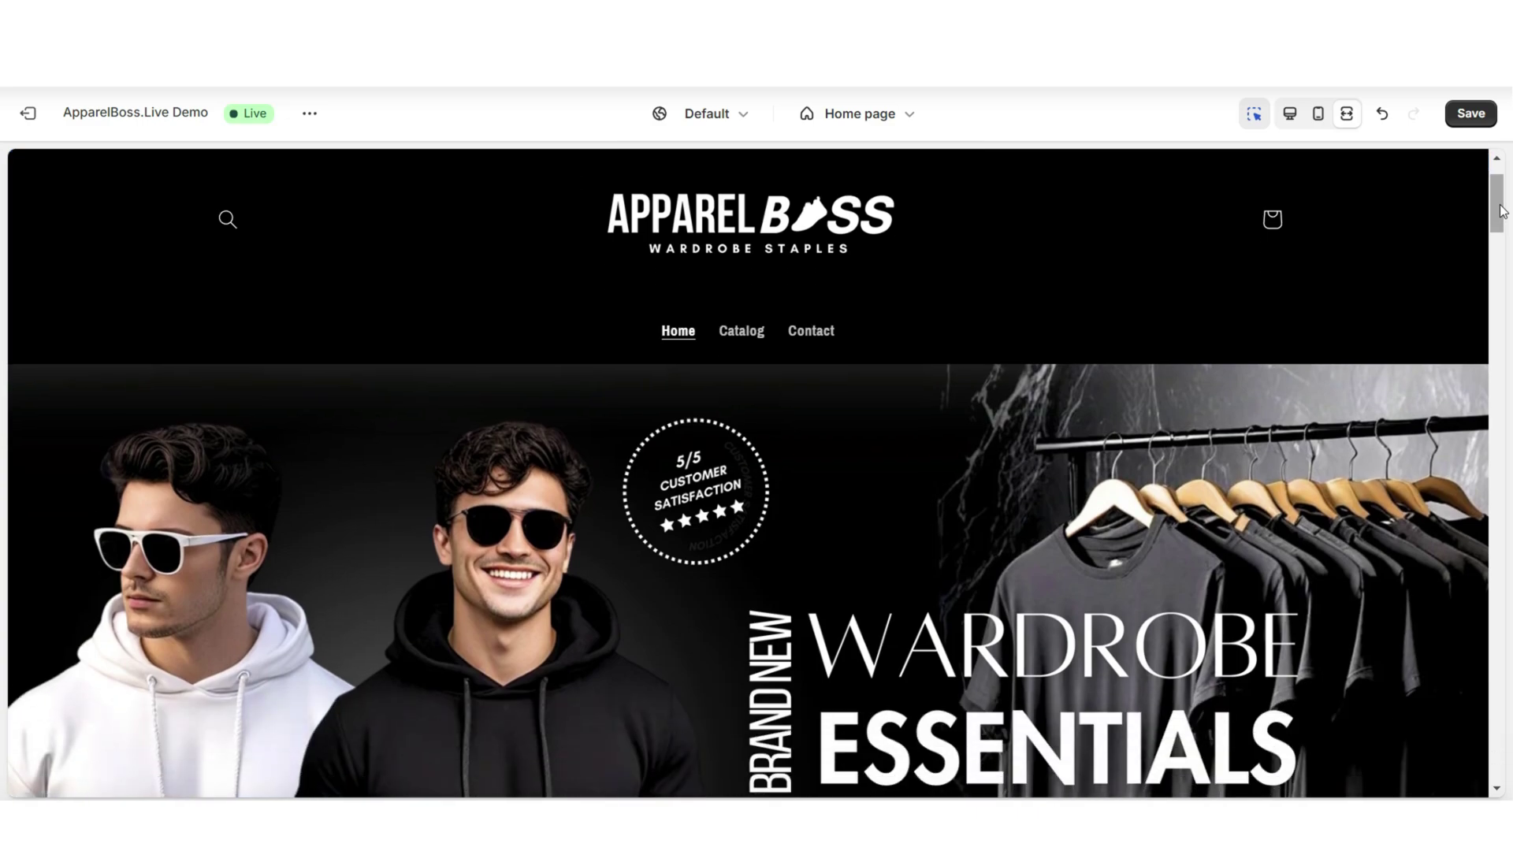
scroll(1501, 211, "up", 3)
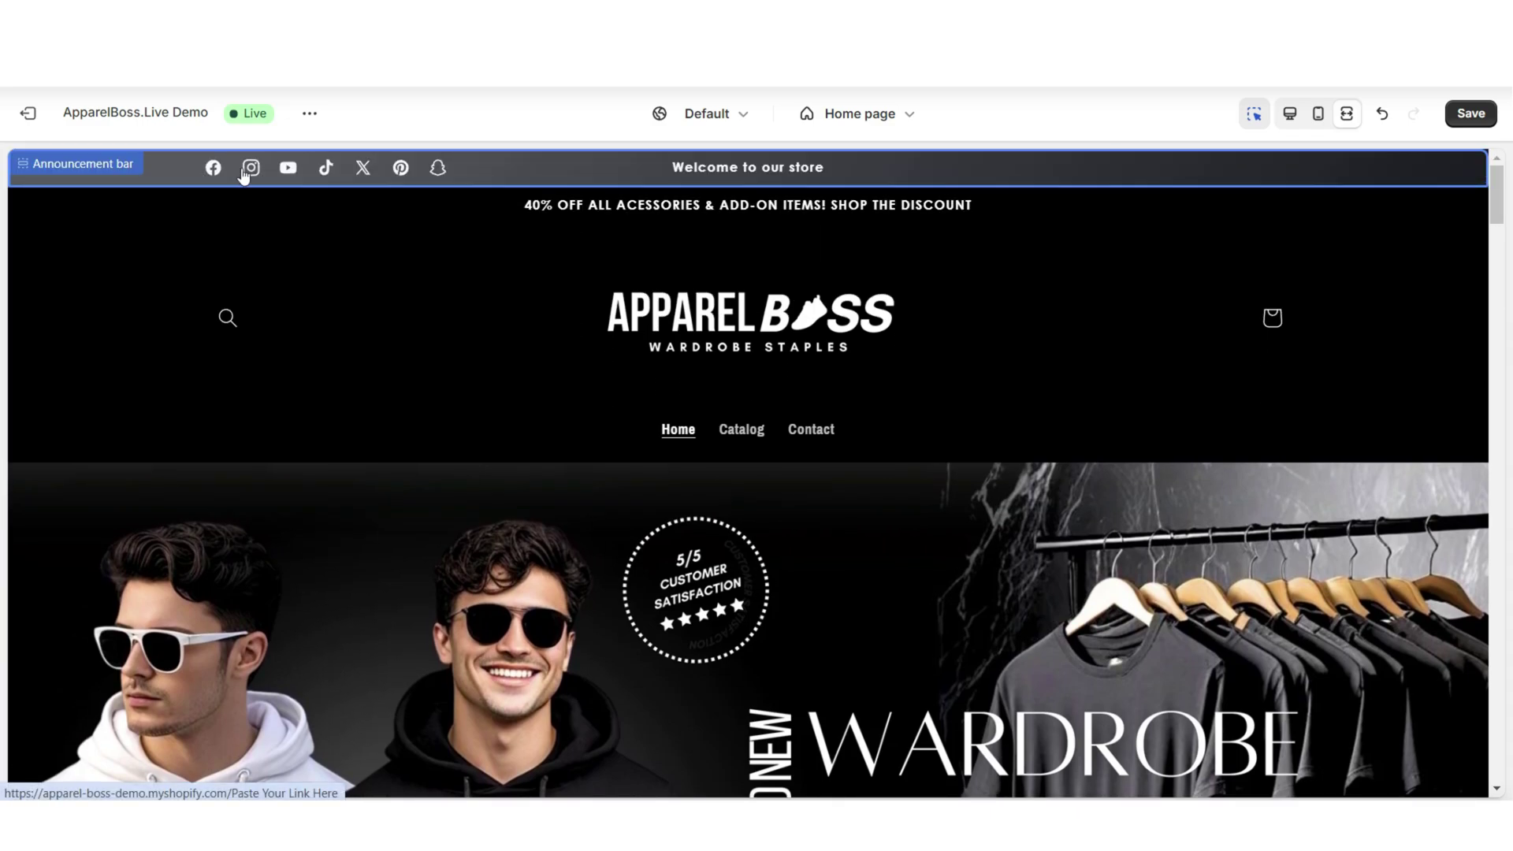
Delete the "Welcome to our store" announcement block from the topmost announcement bar and preview the page at full width.
key("ctrl+shift+f")
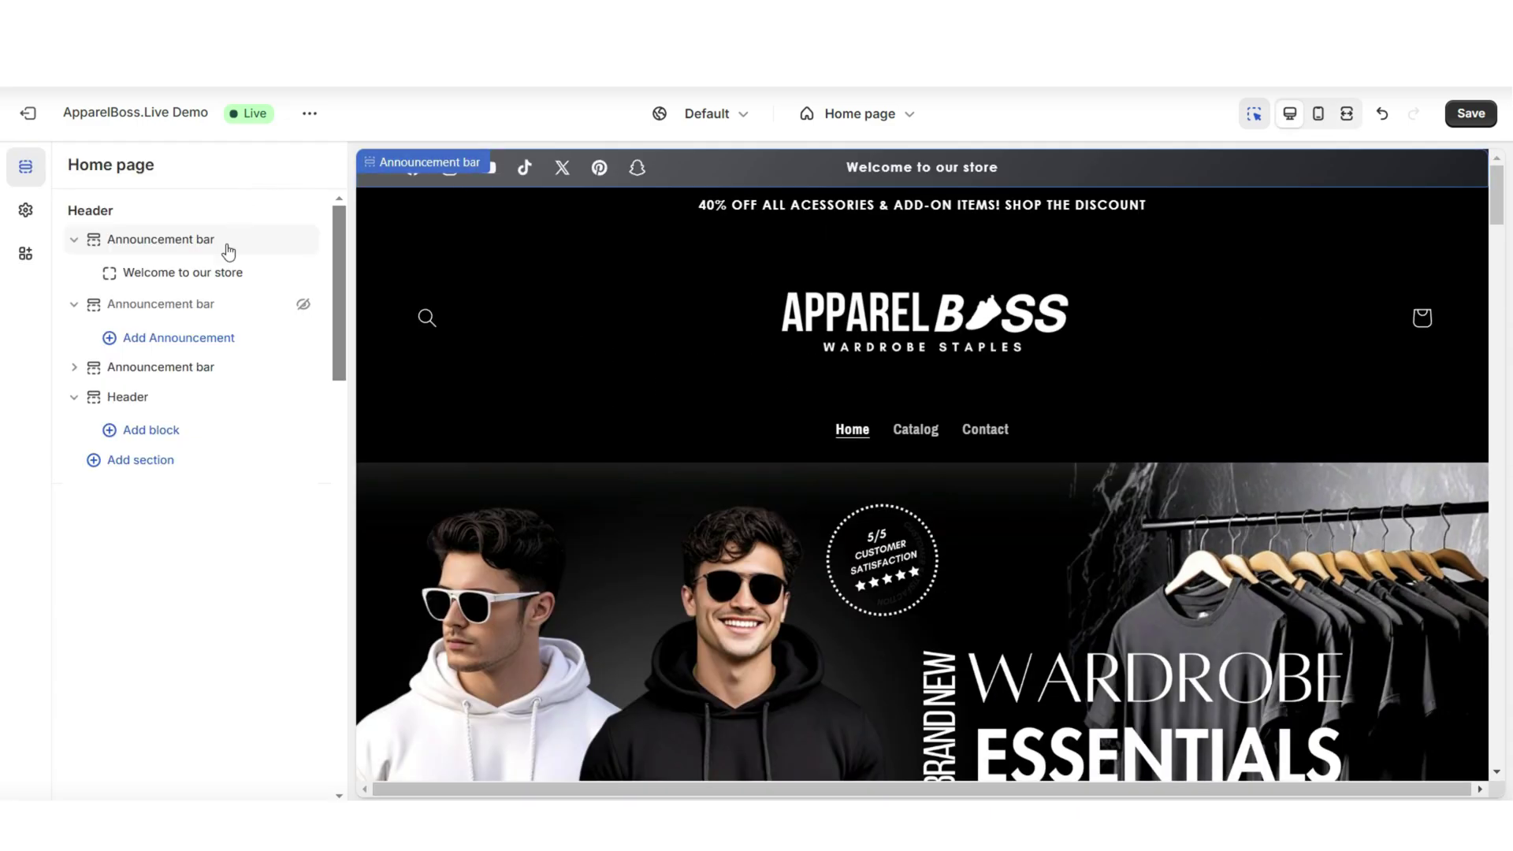
left_click(277, 273)
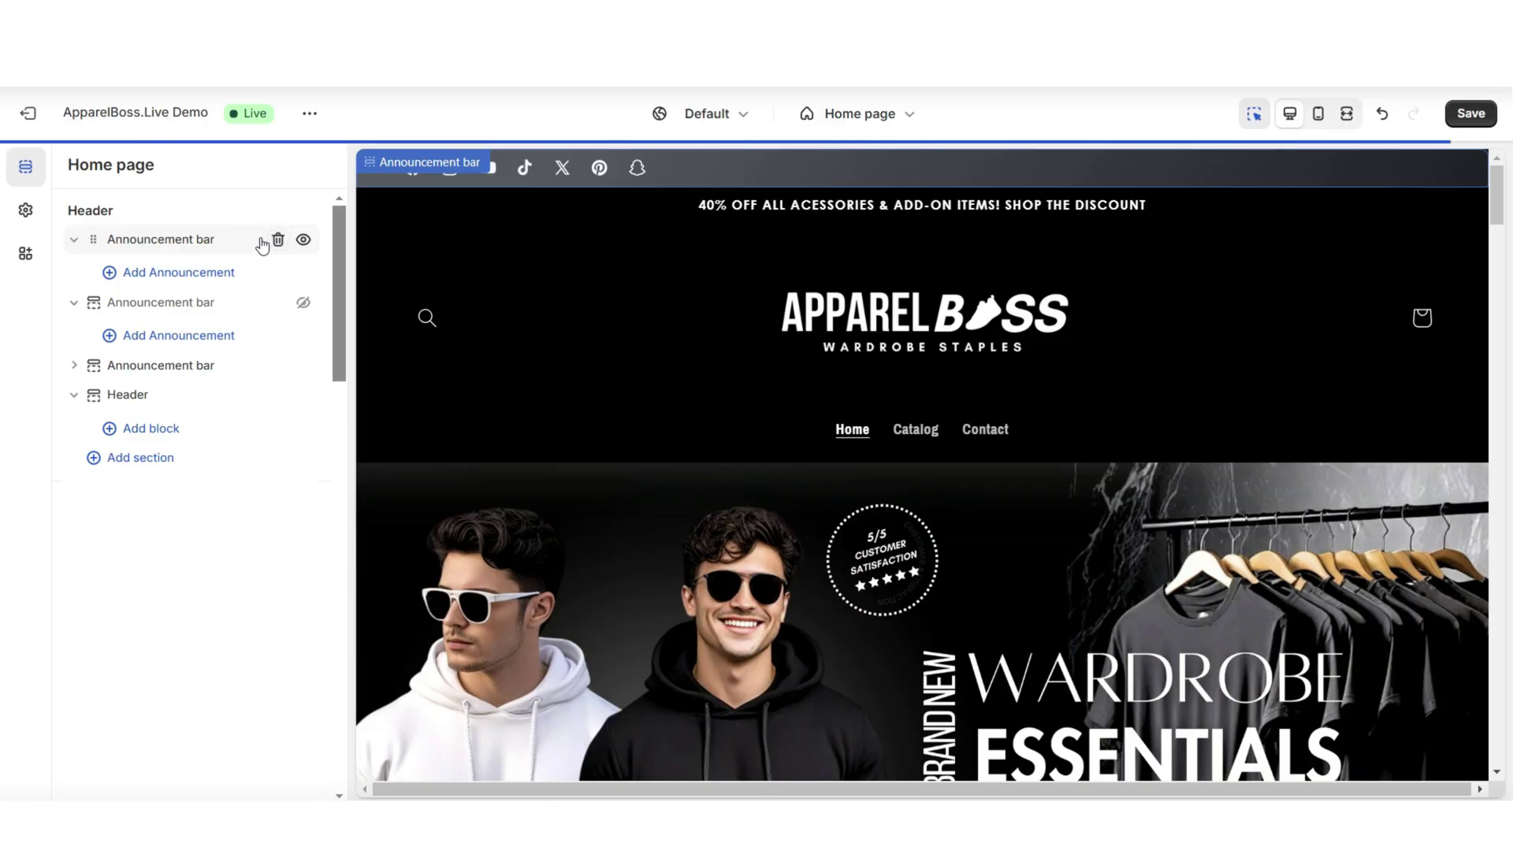
left_click(1347, 114)
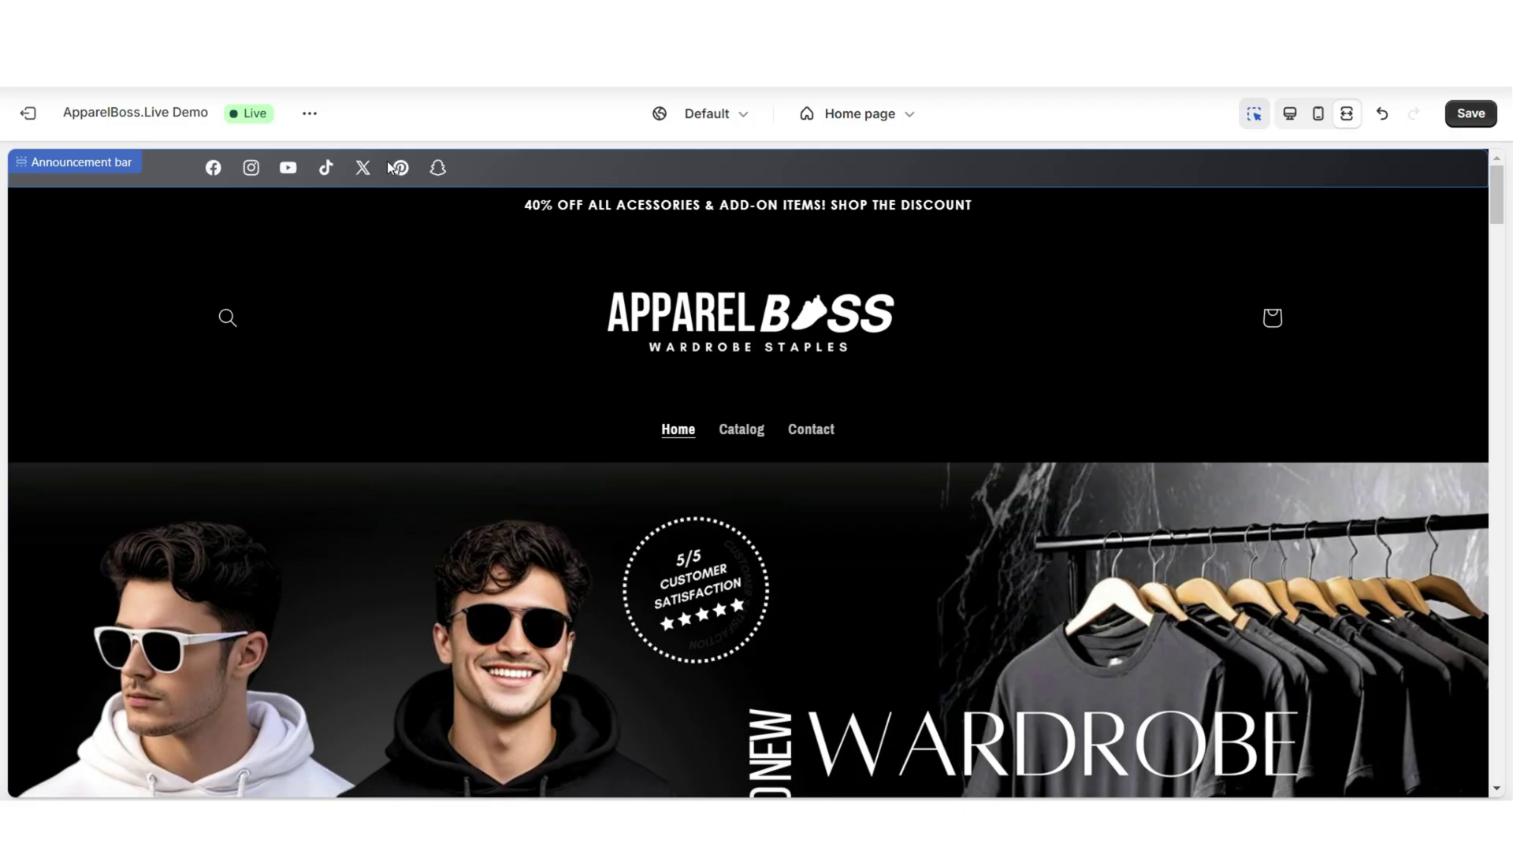
Set the social icon announcement bar's color scheme to Scheme 3 and preview it at full width.
left_click(463, 150)
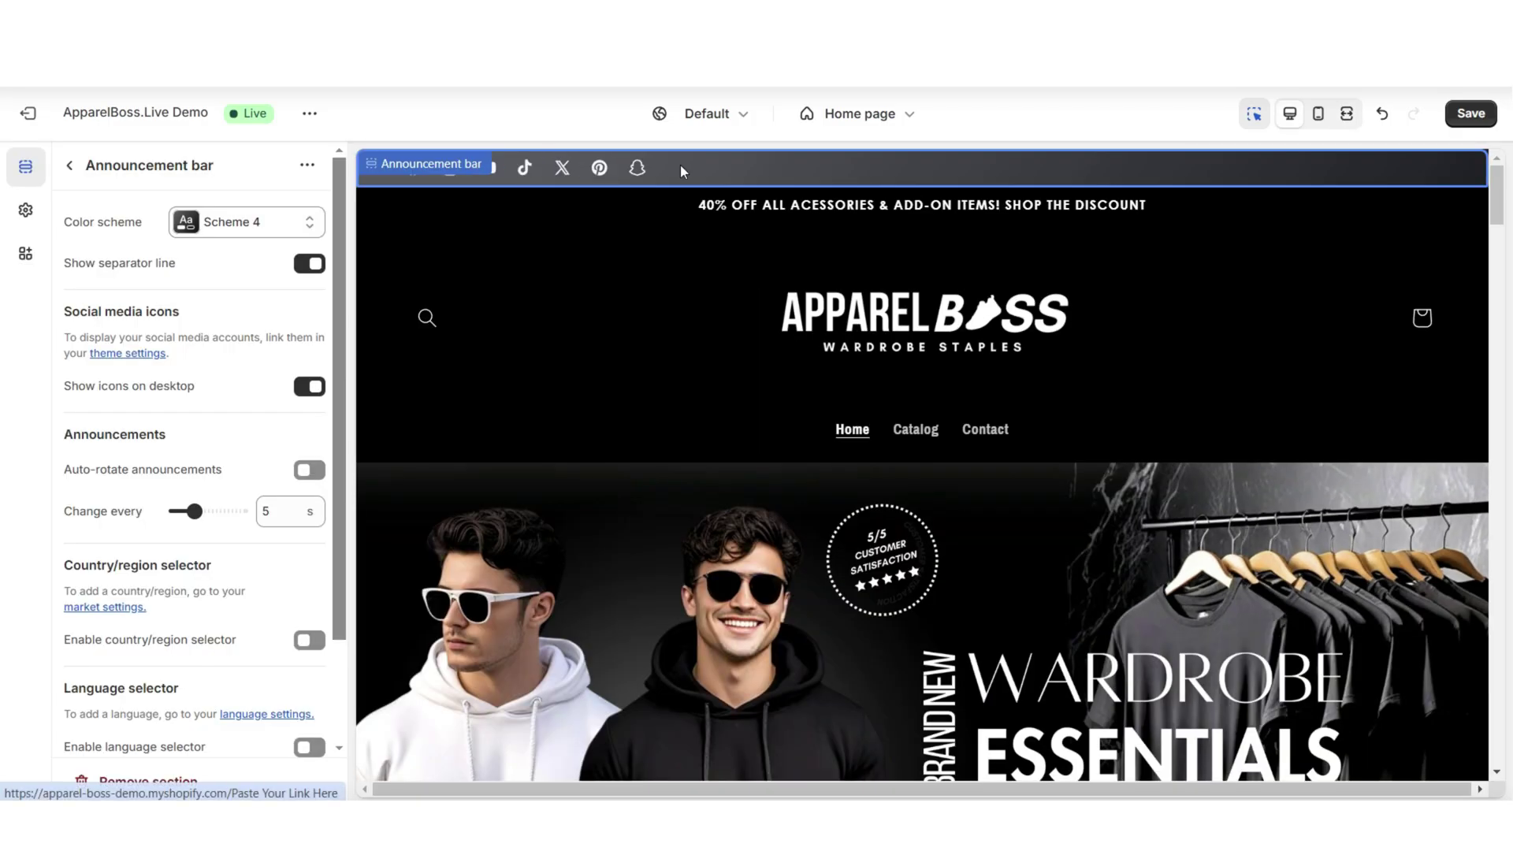
left_click(221, 226)
left_click(217, 230)
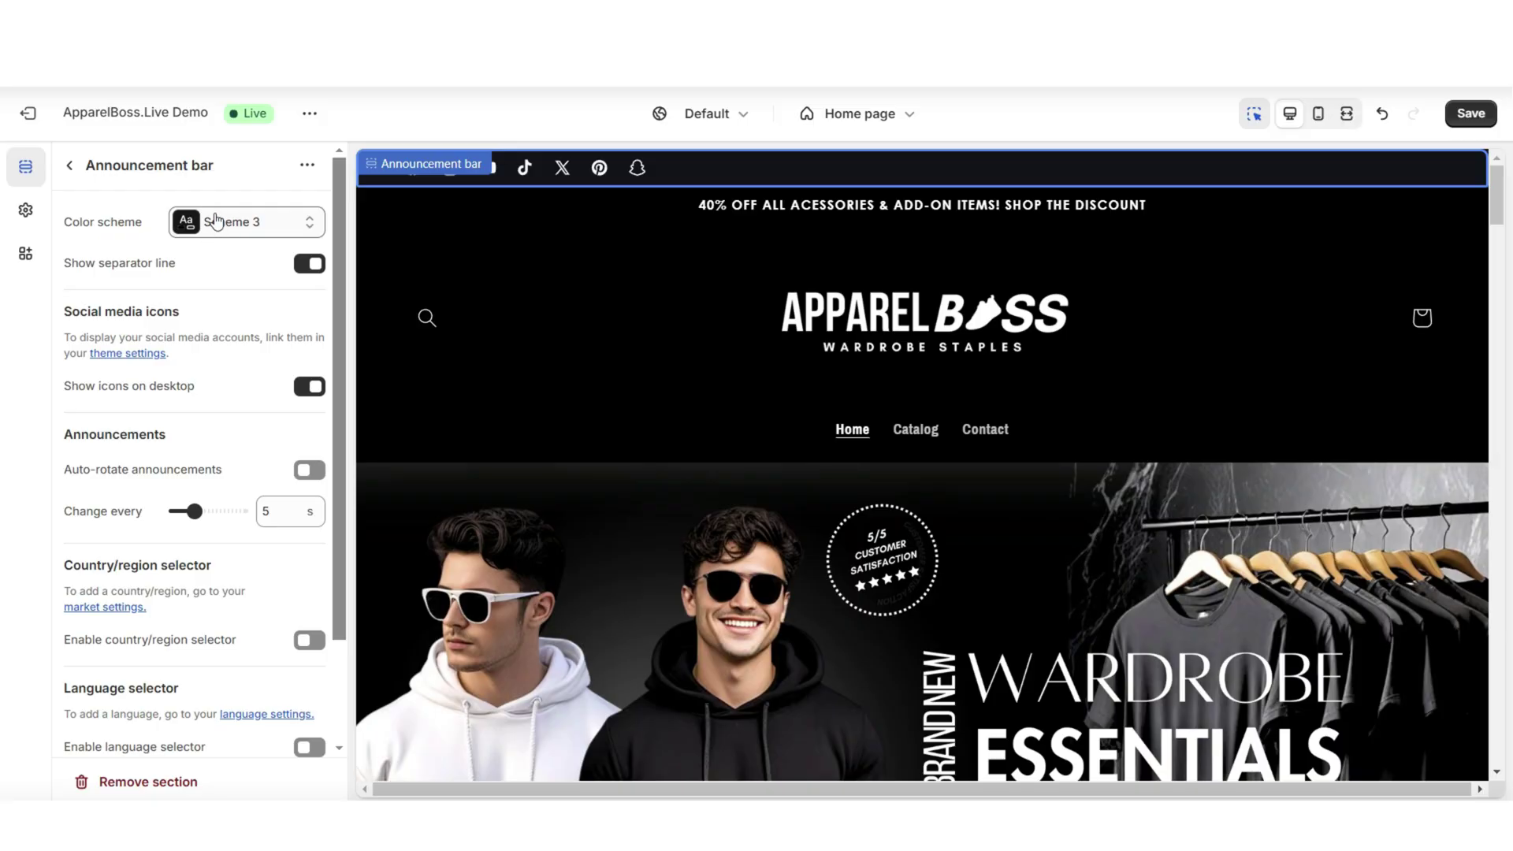
left_click(1345, 115)
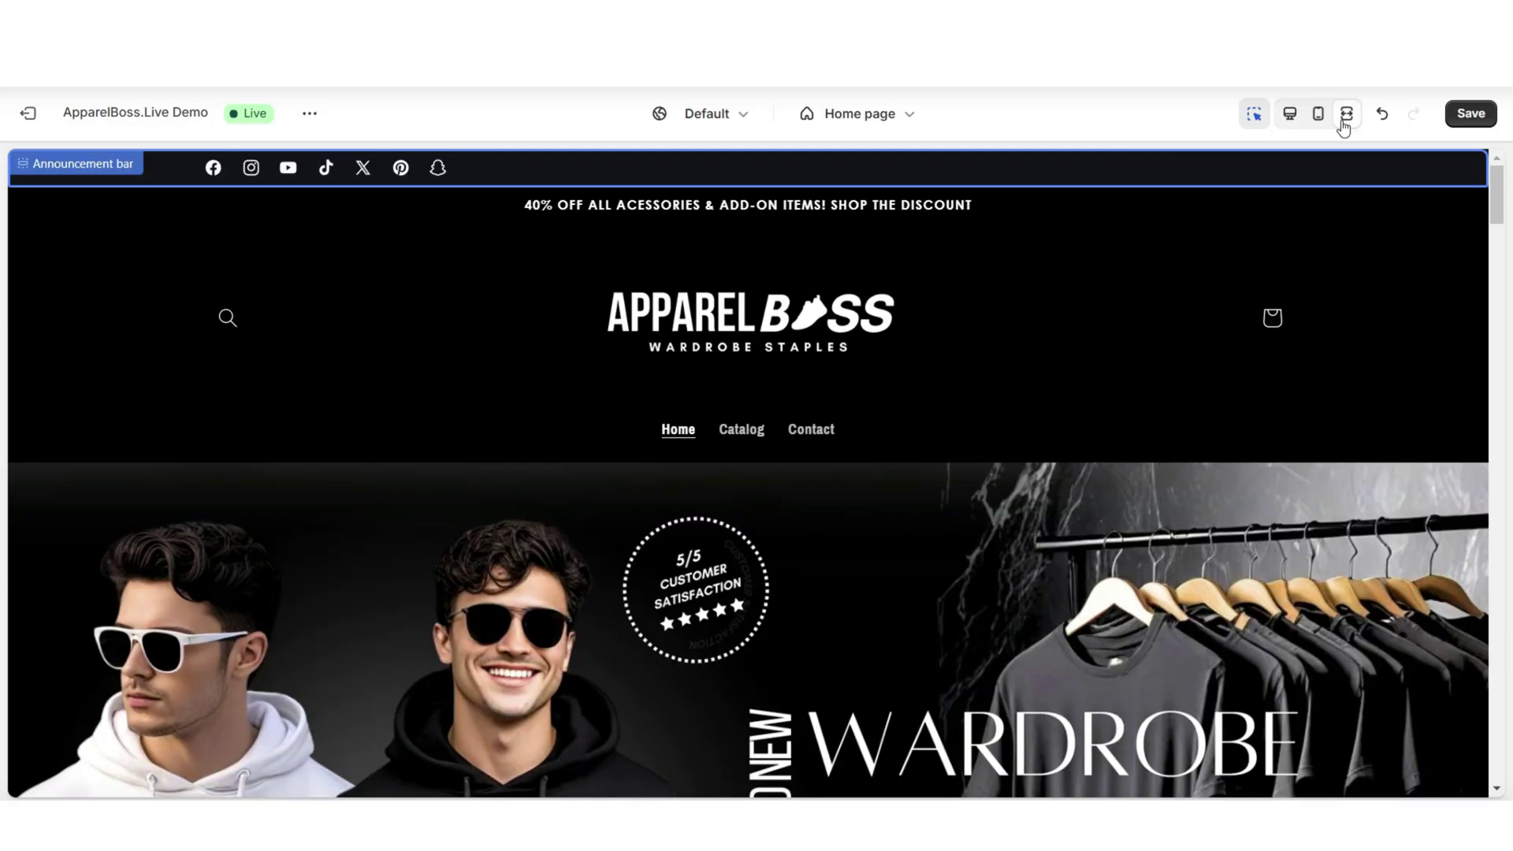
Save the announcement bar changes and check the social icons at the top of the full-width home page.
key("ctrl+s")
scroll(1501, 217, "down", 3)
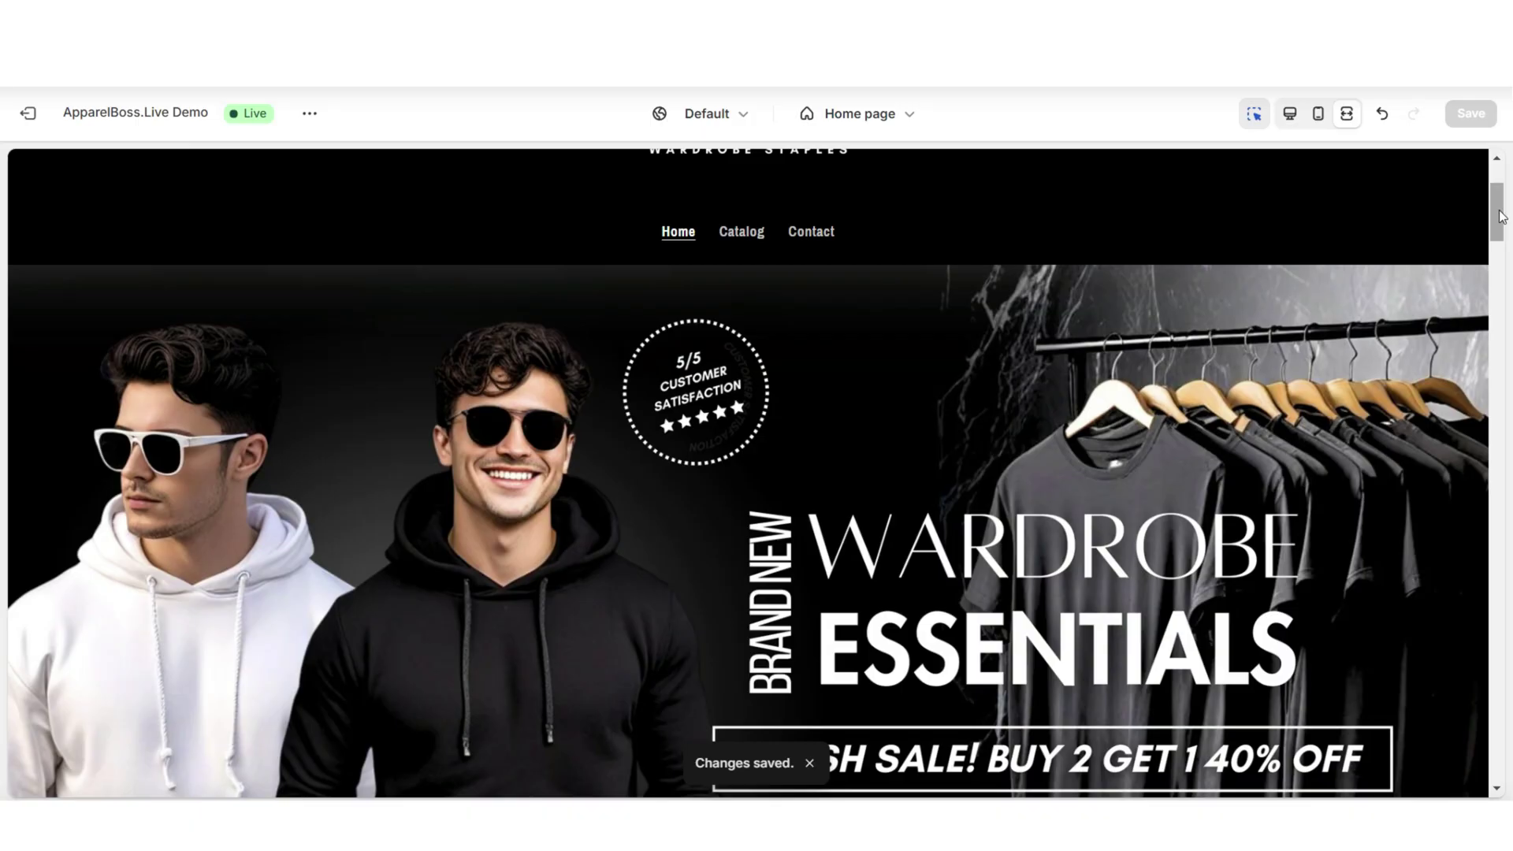
scroll(1501, 218, "up", 3)
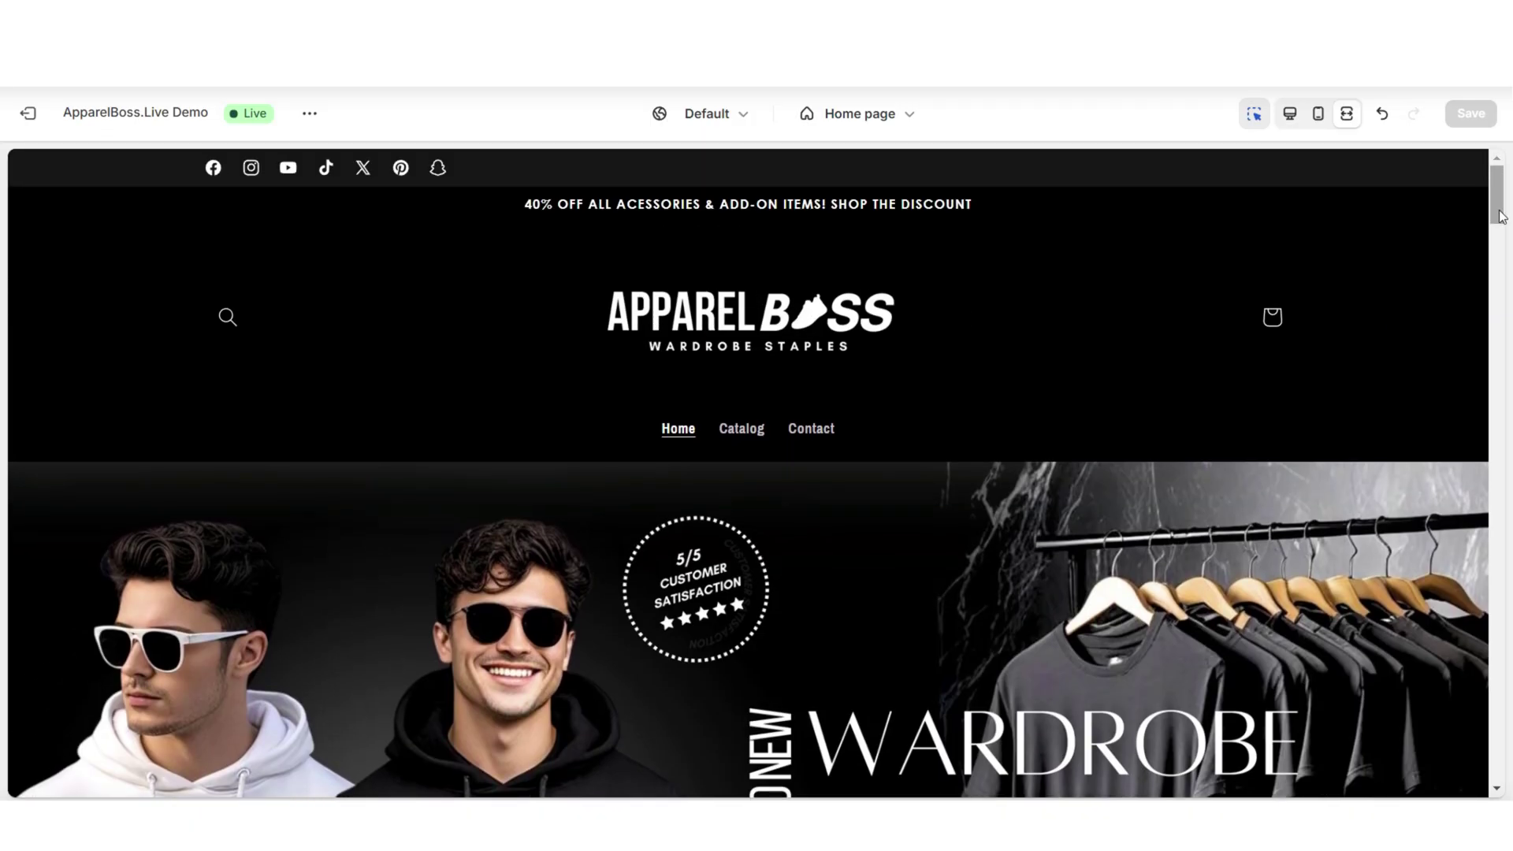
Turn on social media icons in the home page footer and preview the page at full width.
scroll(1498, 399, "down", 20)
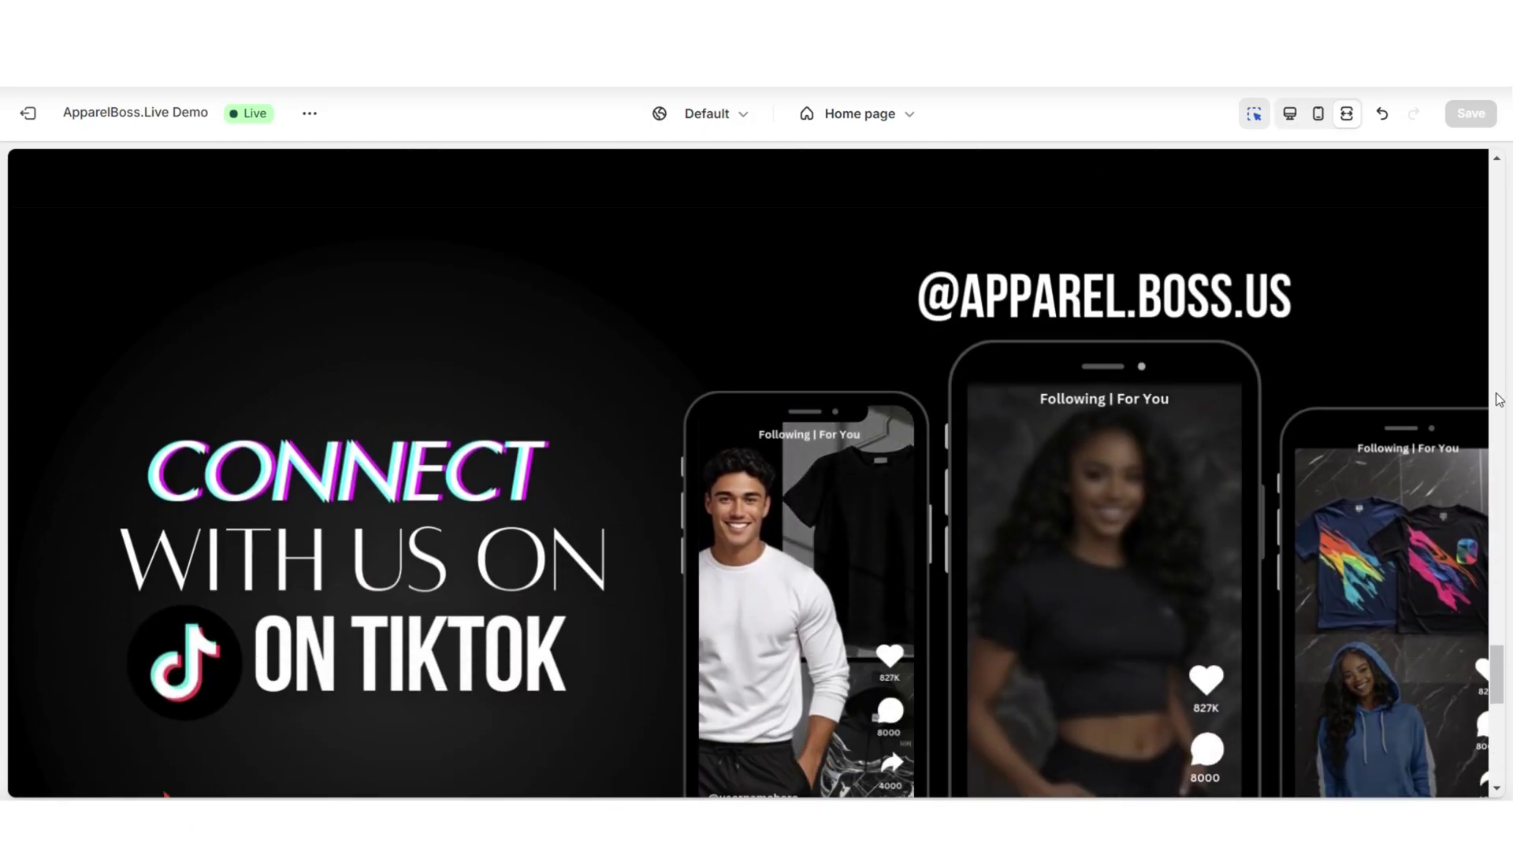
scroll(1498, 399, "down", 5)
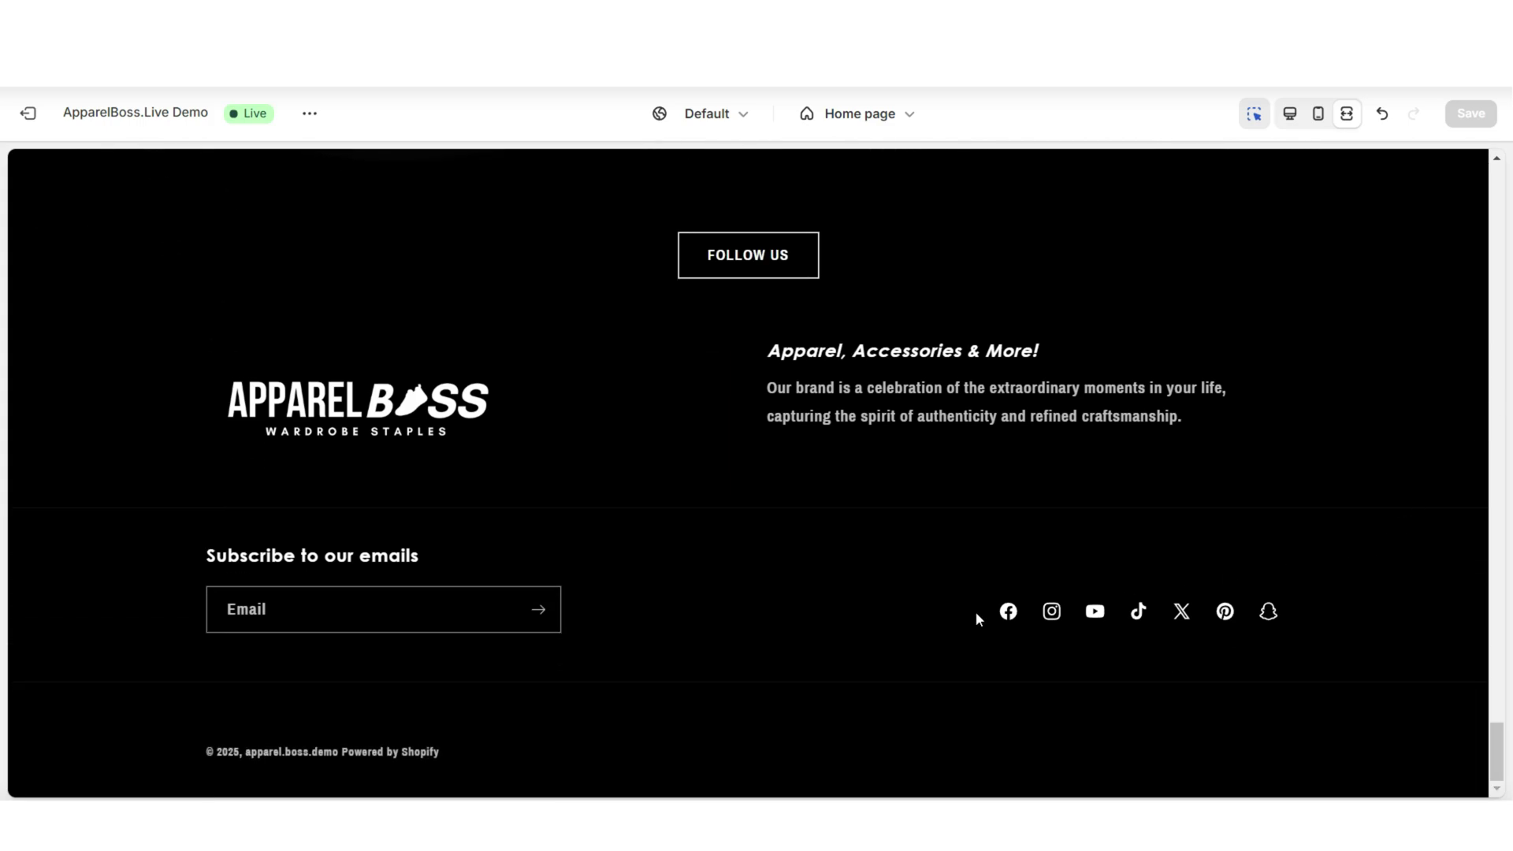
left_click(1014, 607)
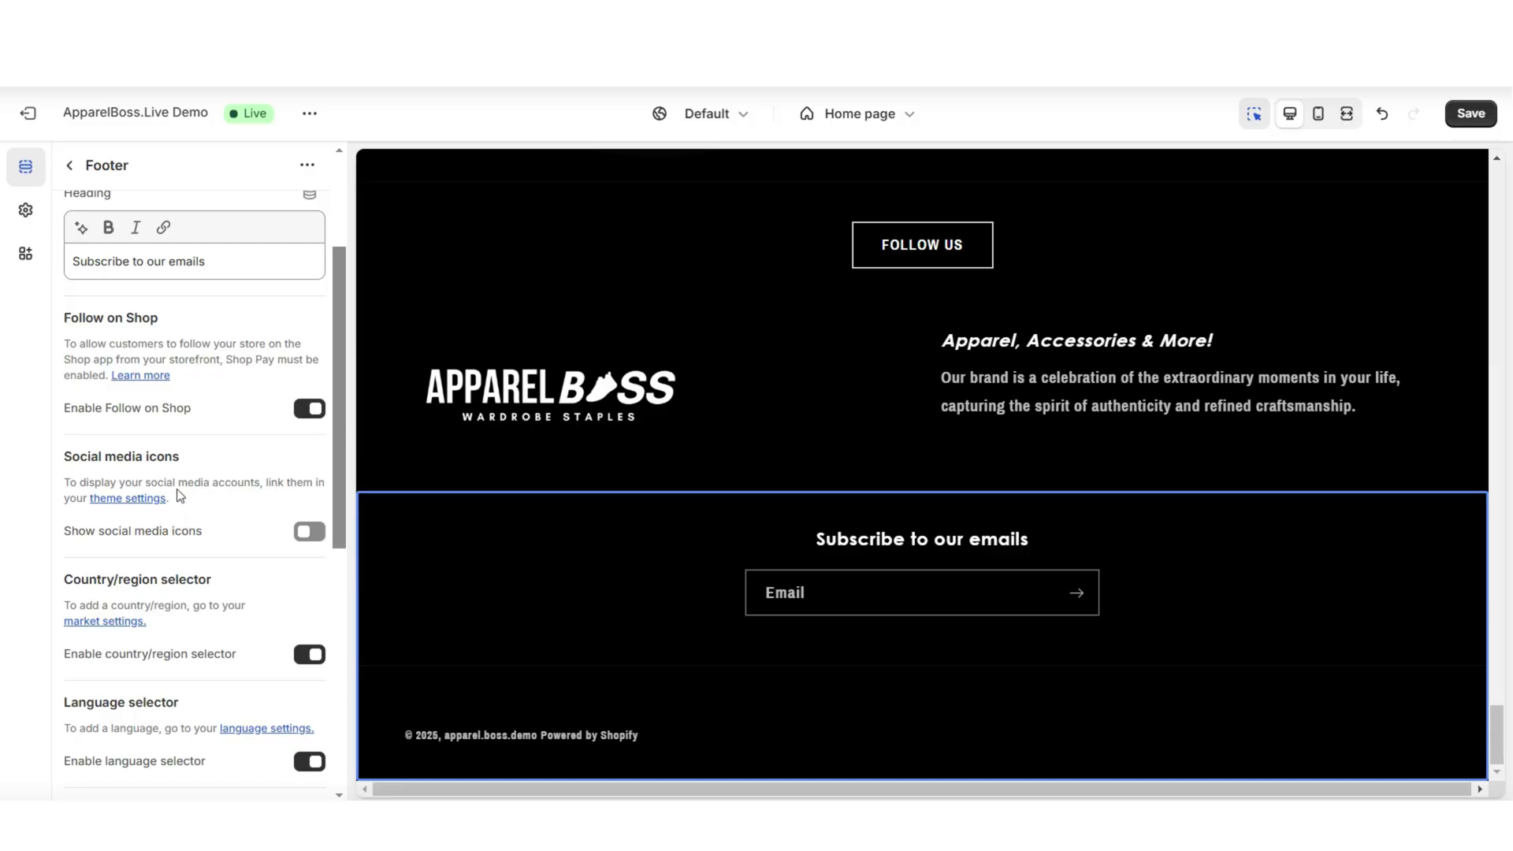
left_click(309, 532)
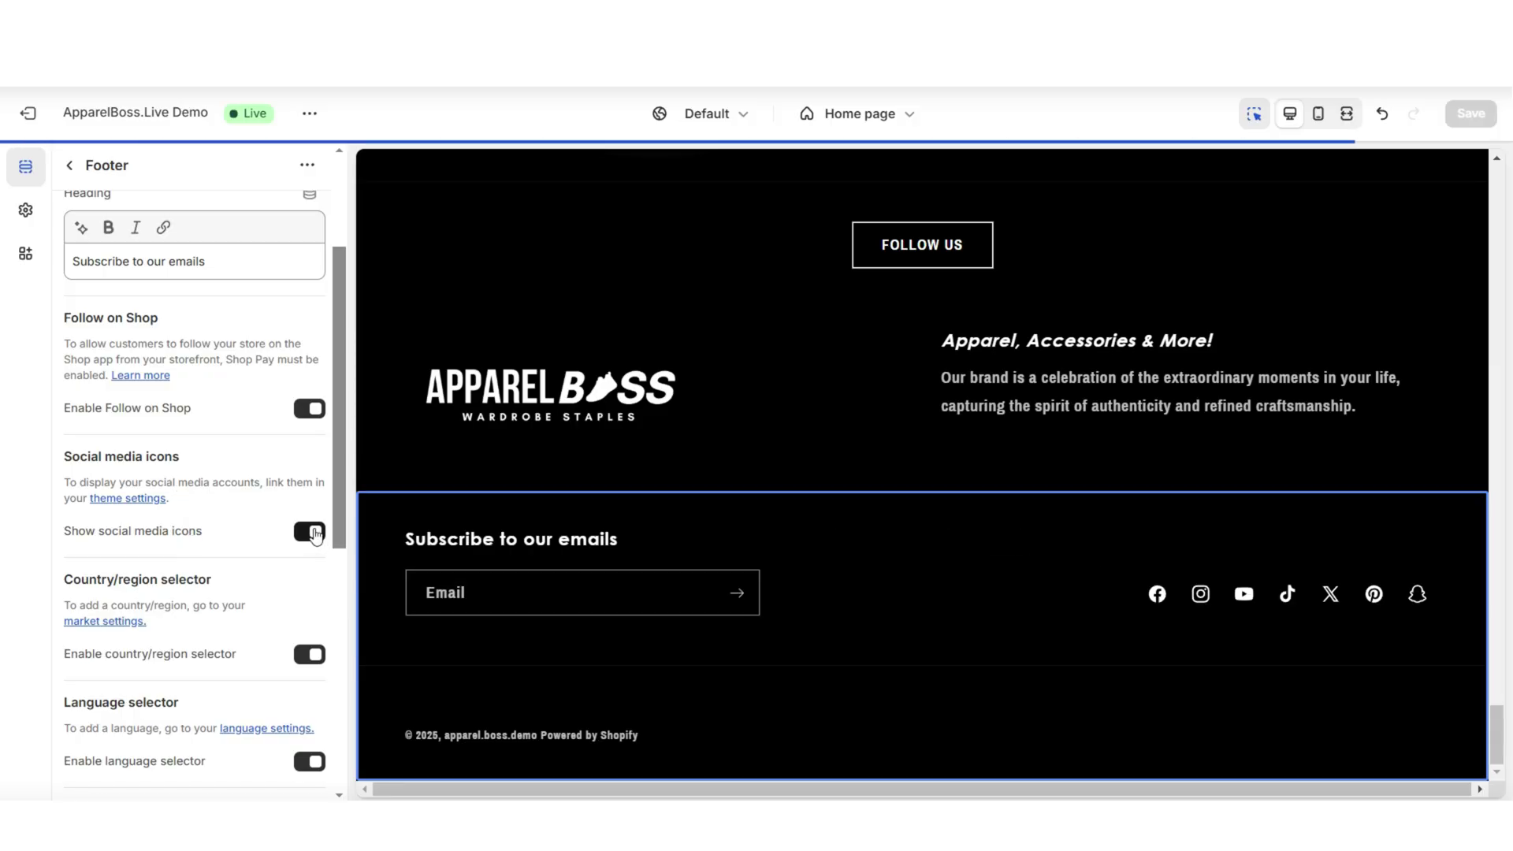
left_click(1347, 113)
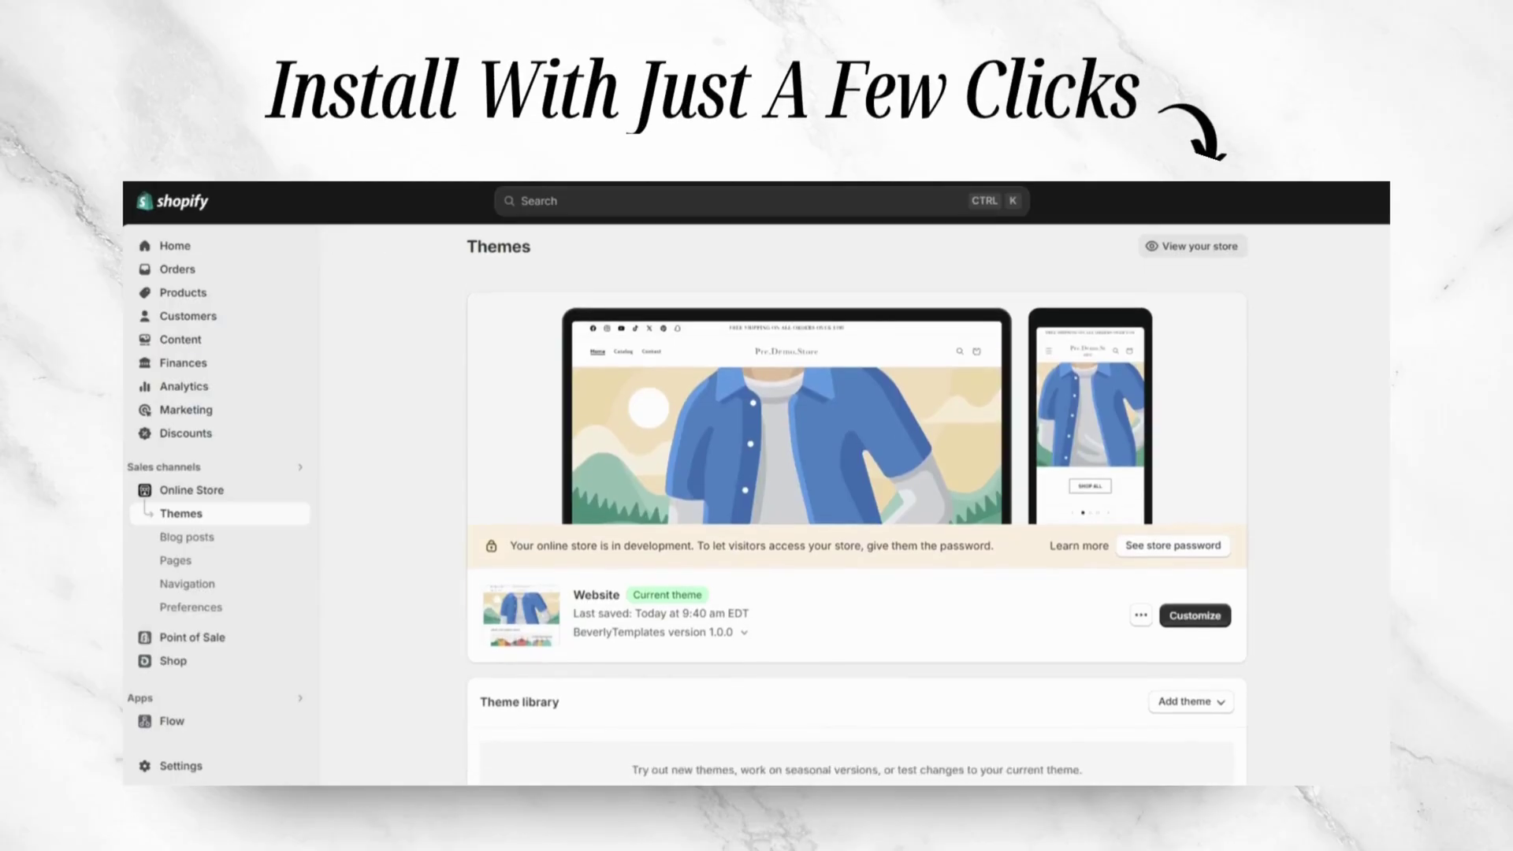
Upload the theme file Shopifytheme.zip.zip to the theme library.
scroll(857, 472, "down", 2)
left_click(1208, 651)
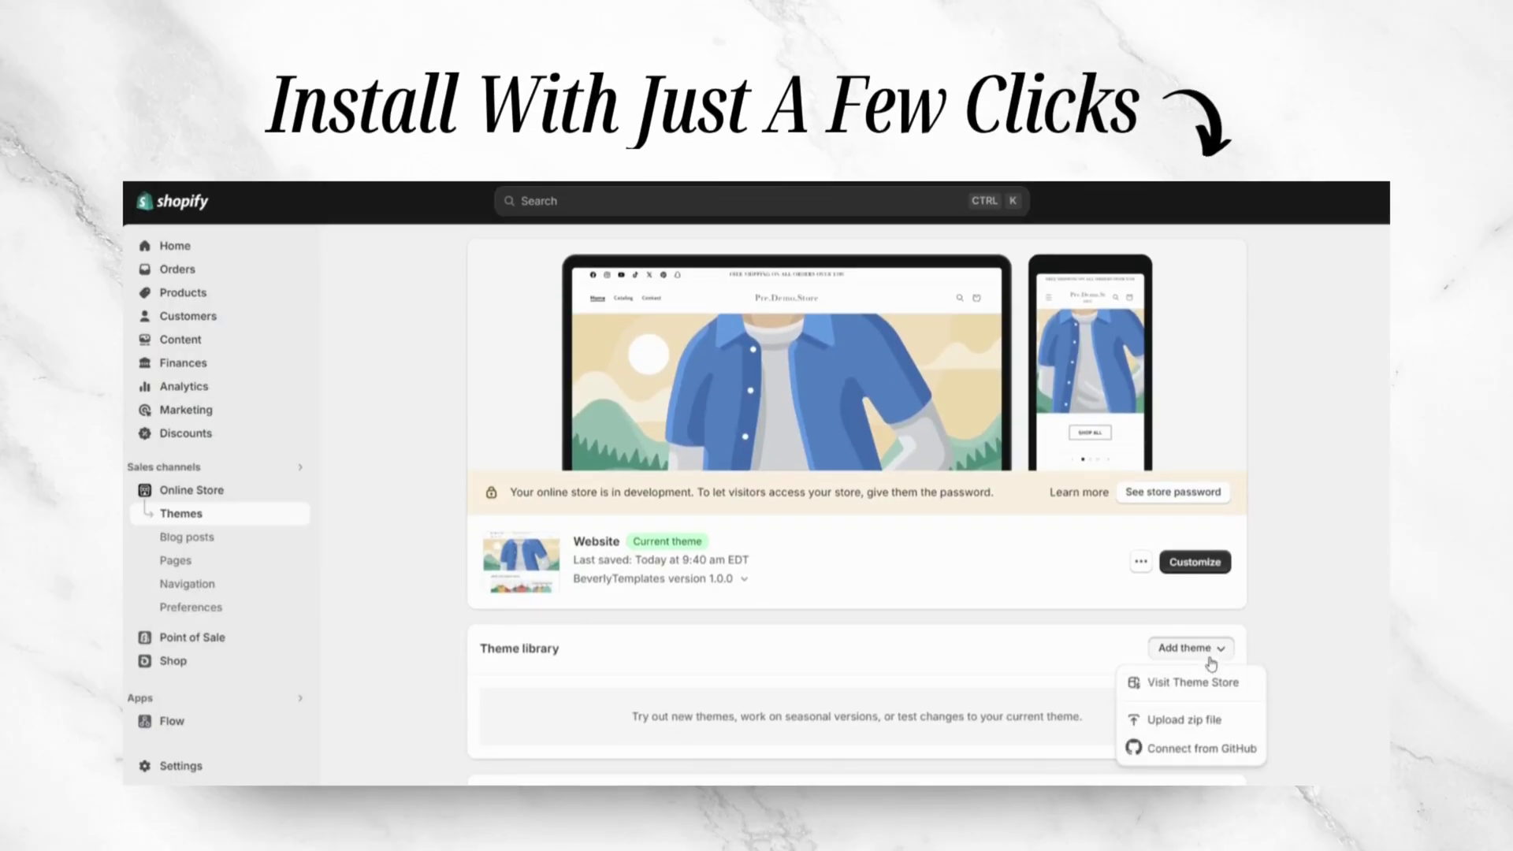
left_click(1211, 721)
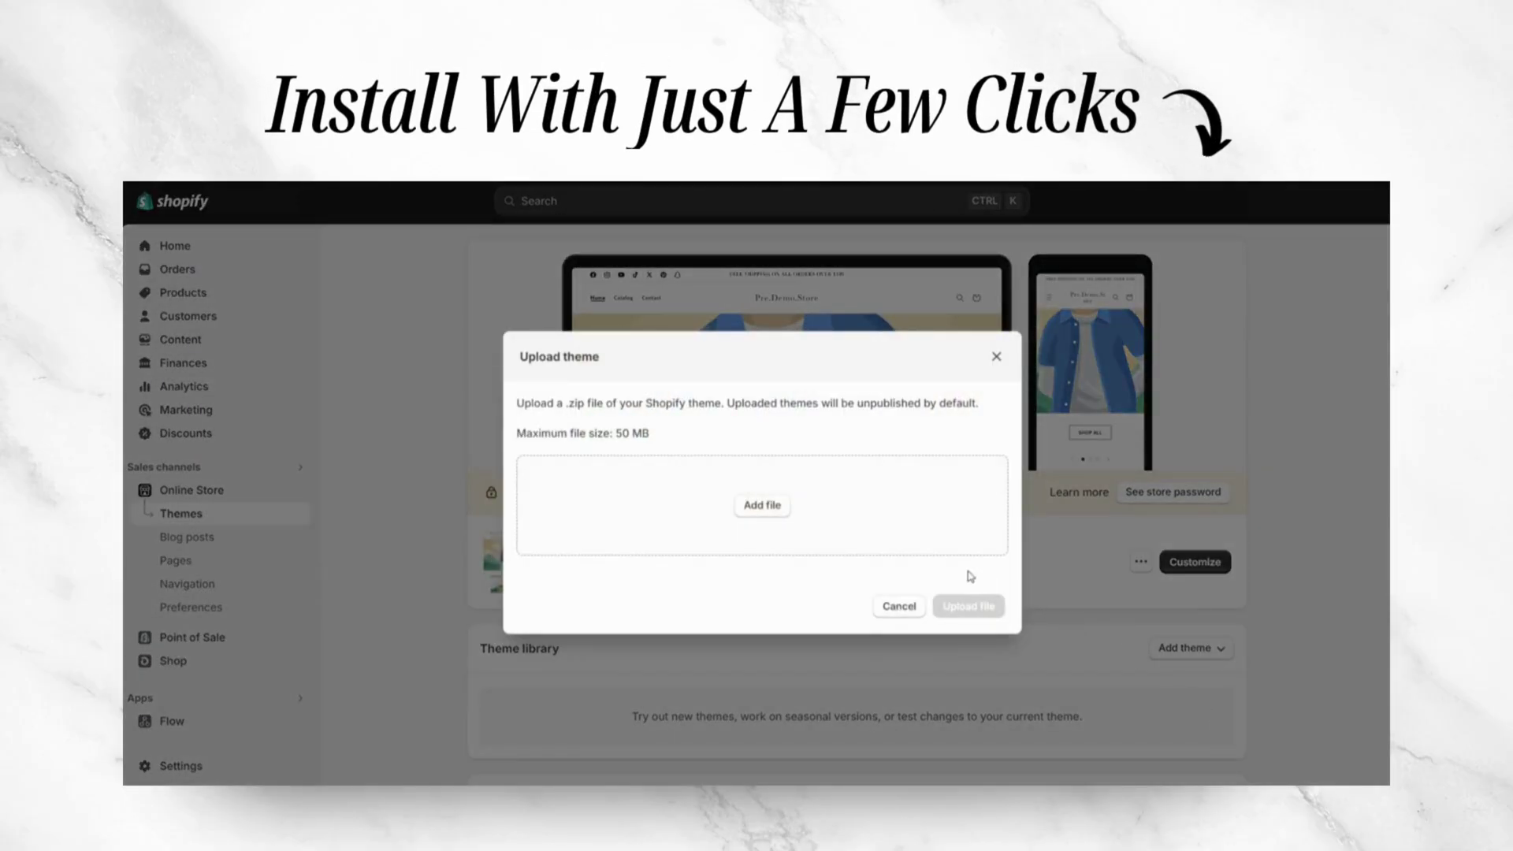
left_click(968, 607)
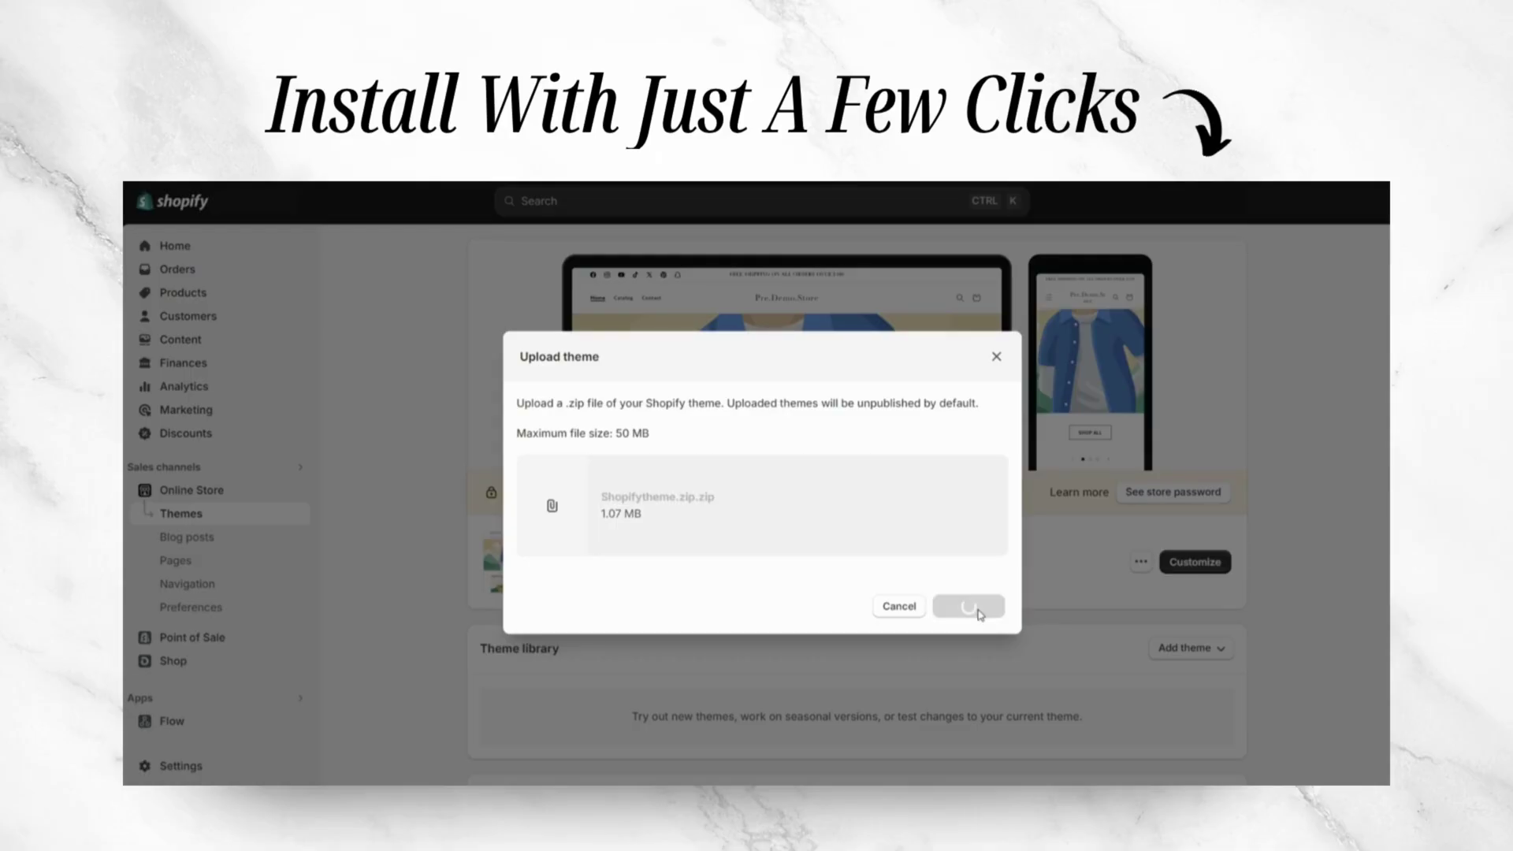
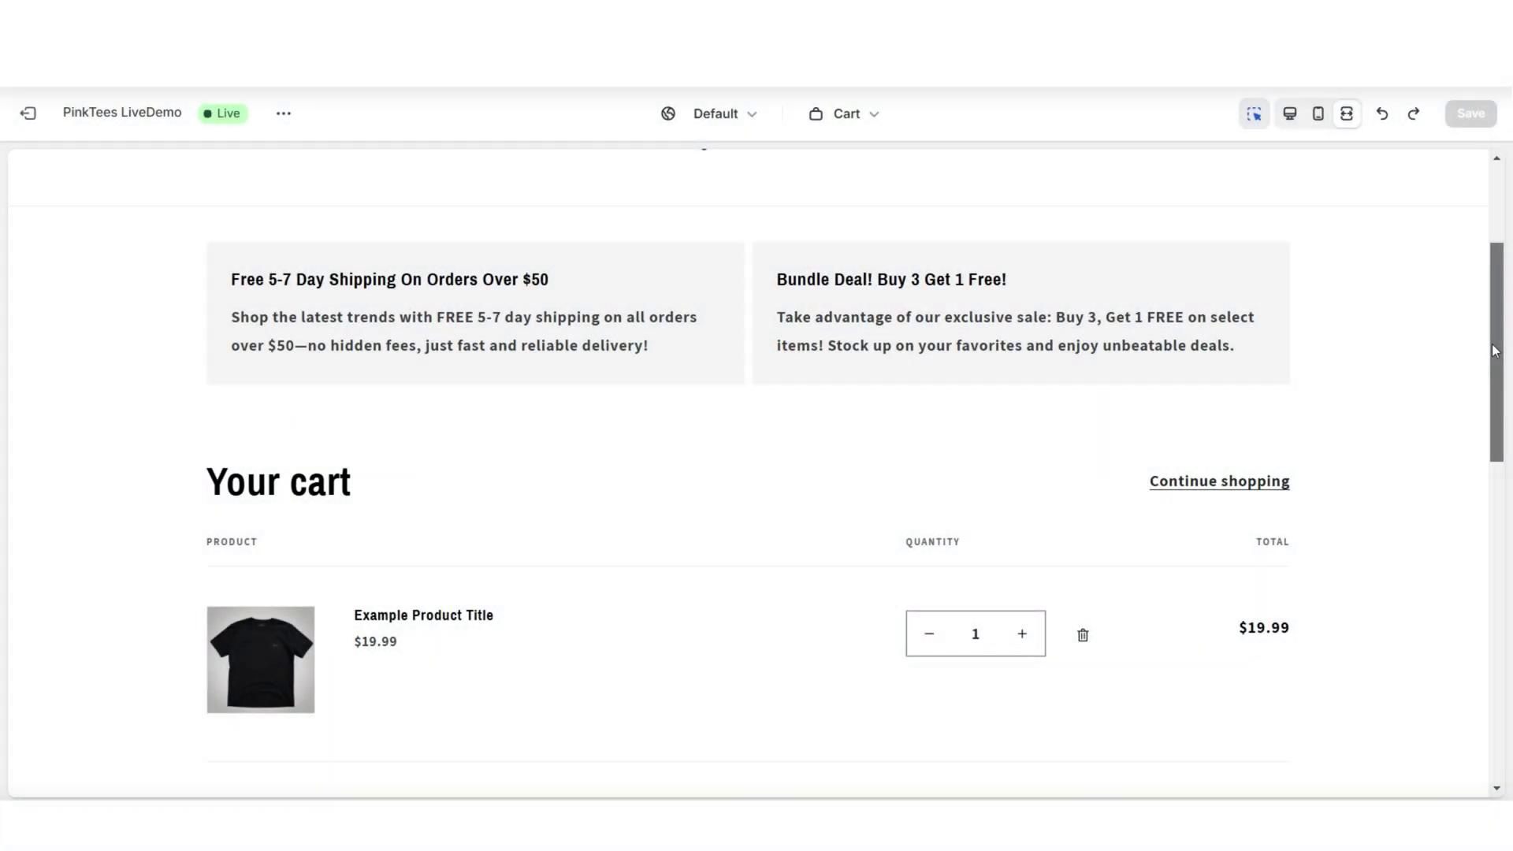
Preview the PinkTees LiveDemo home page at full width and open the cart page from its header.
left_click_drag(1495, 350, 1497, 334)
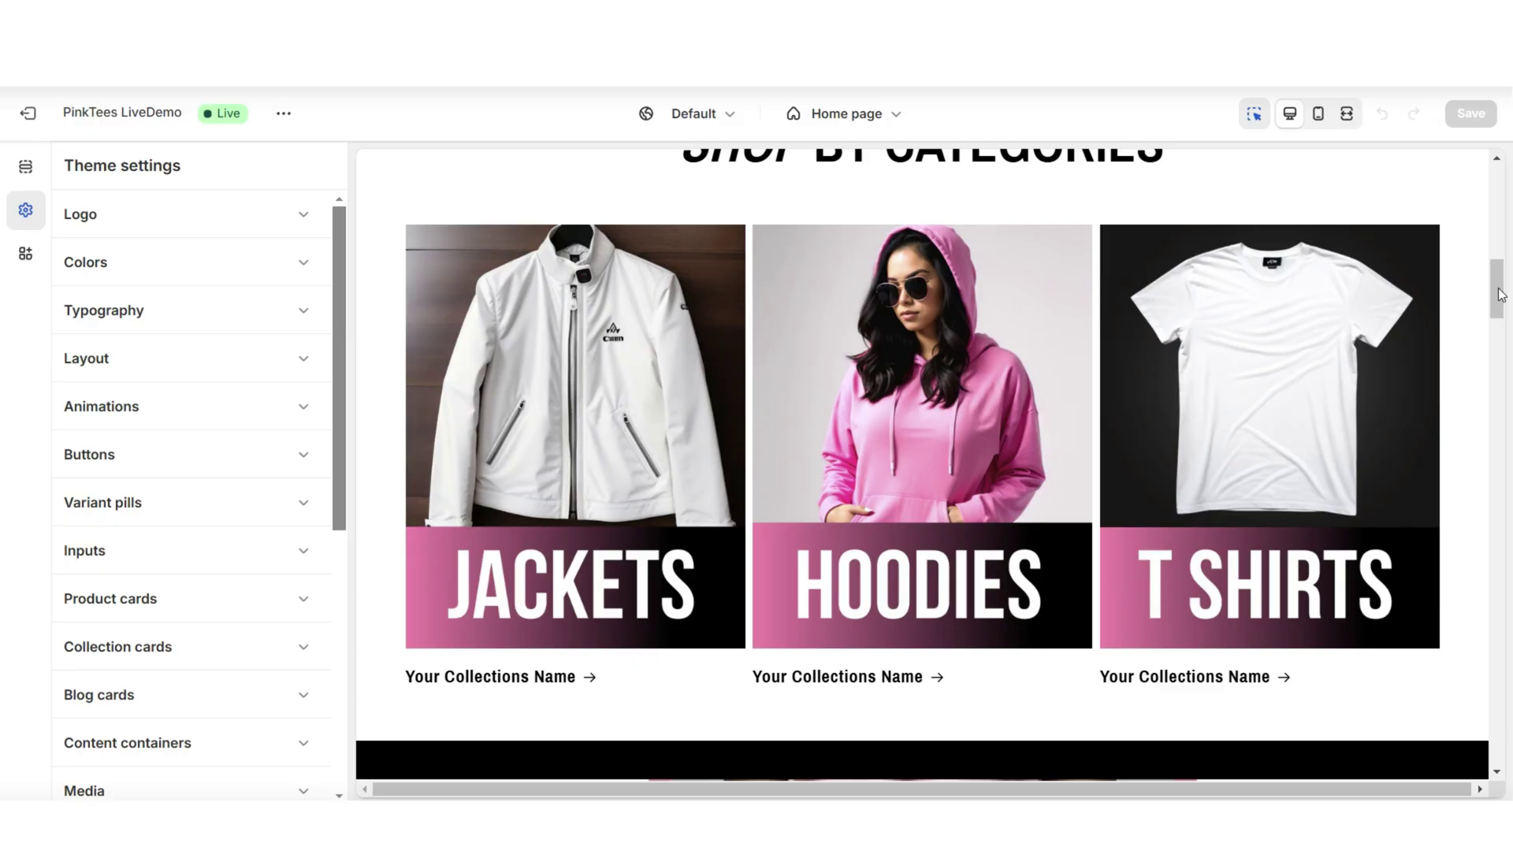
key("ctrl+shift+f")
scroll(1501, 211, "up", 10)
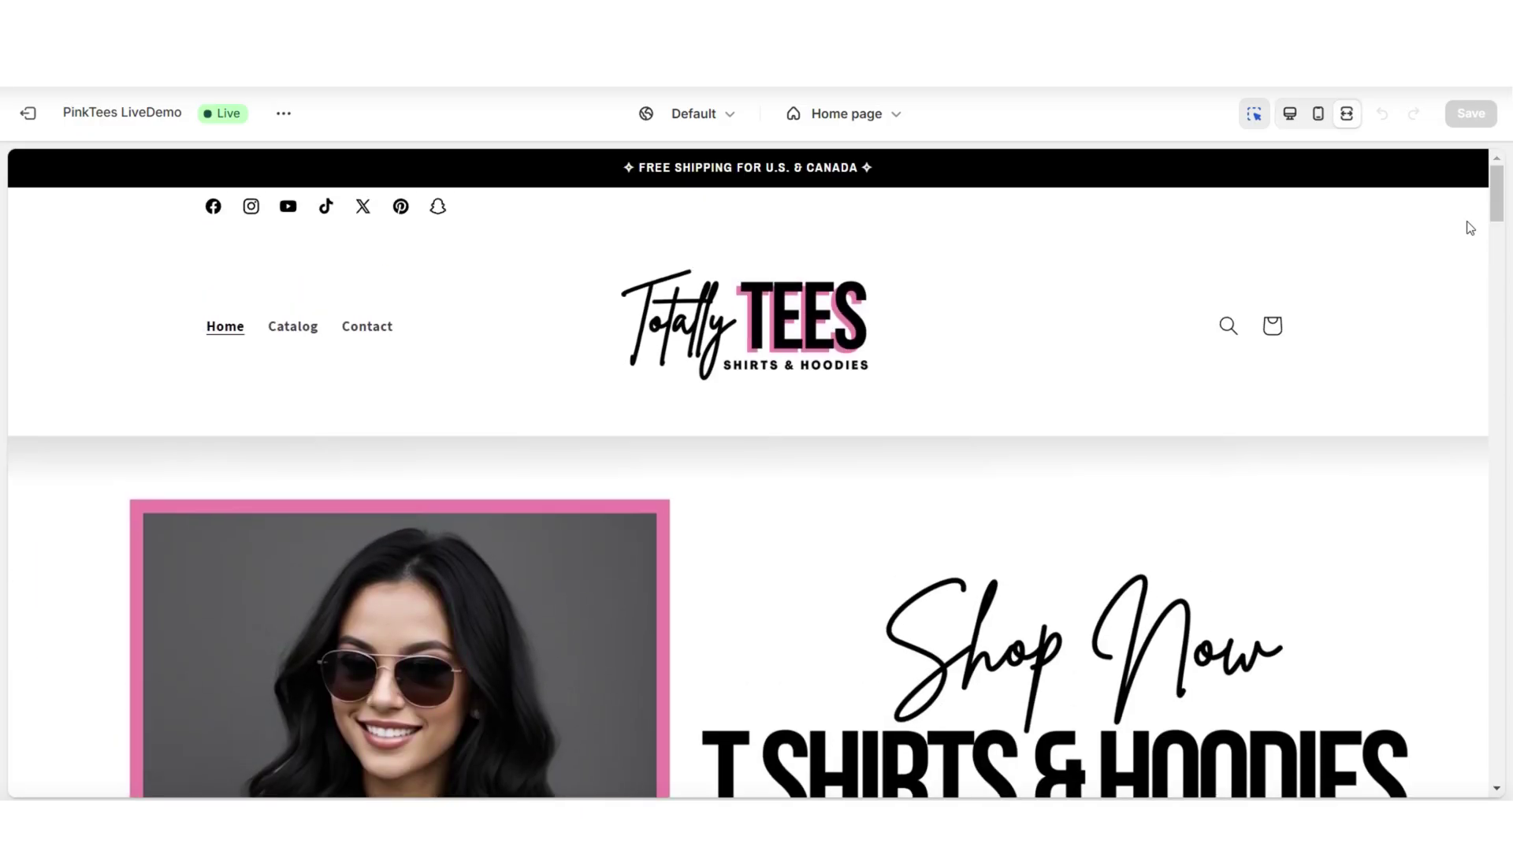
left_click(1277, 330)
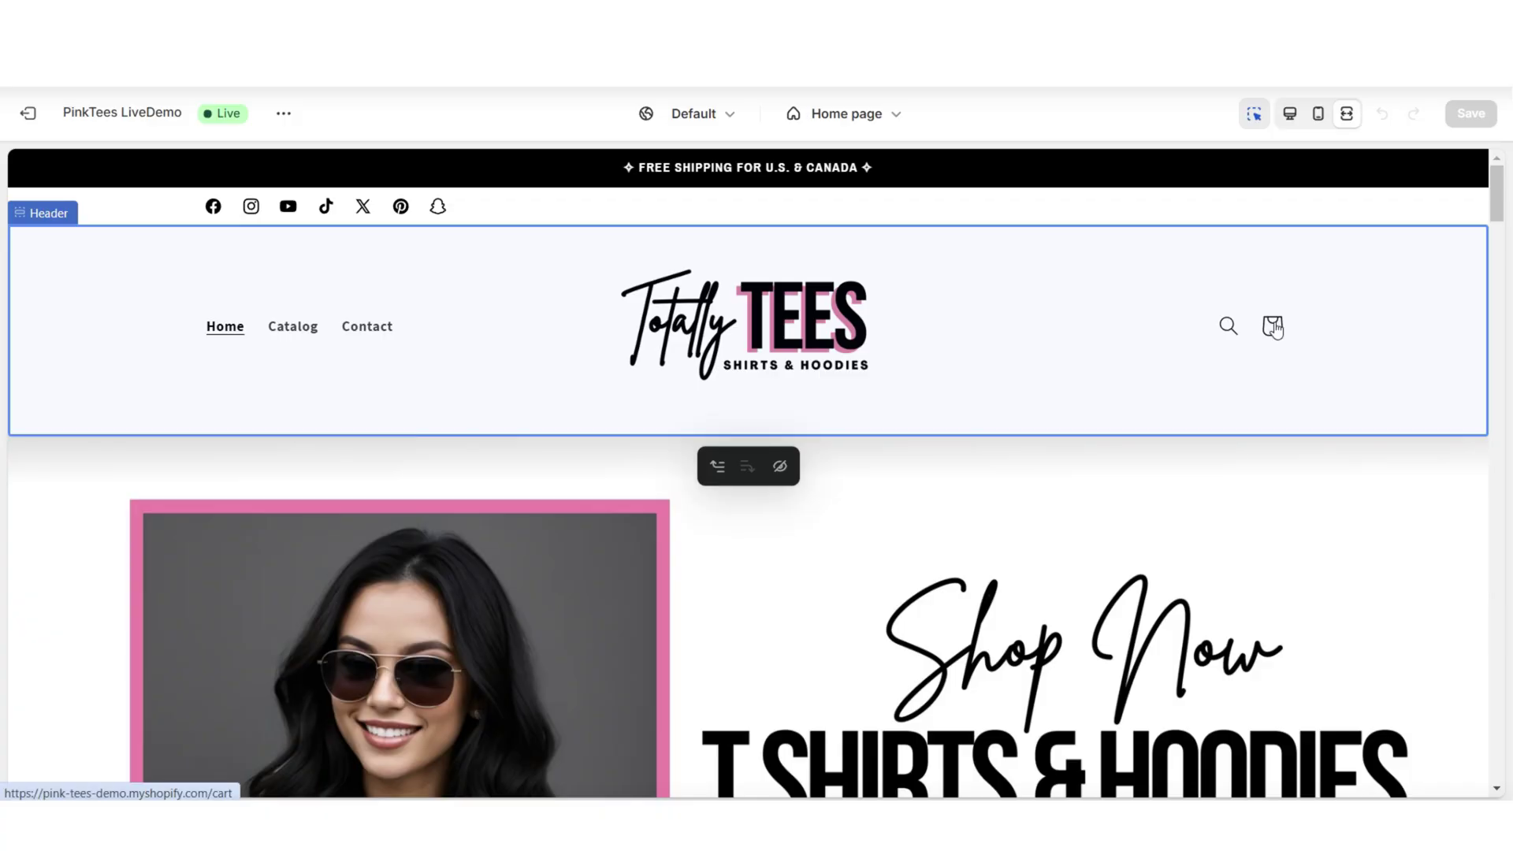
left_click(1276, 329)
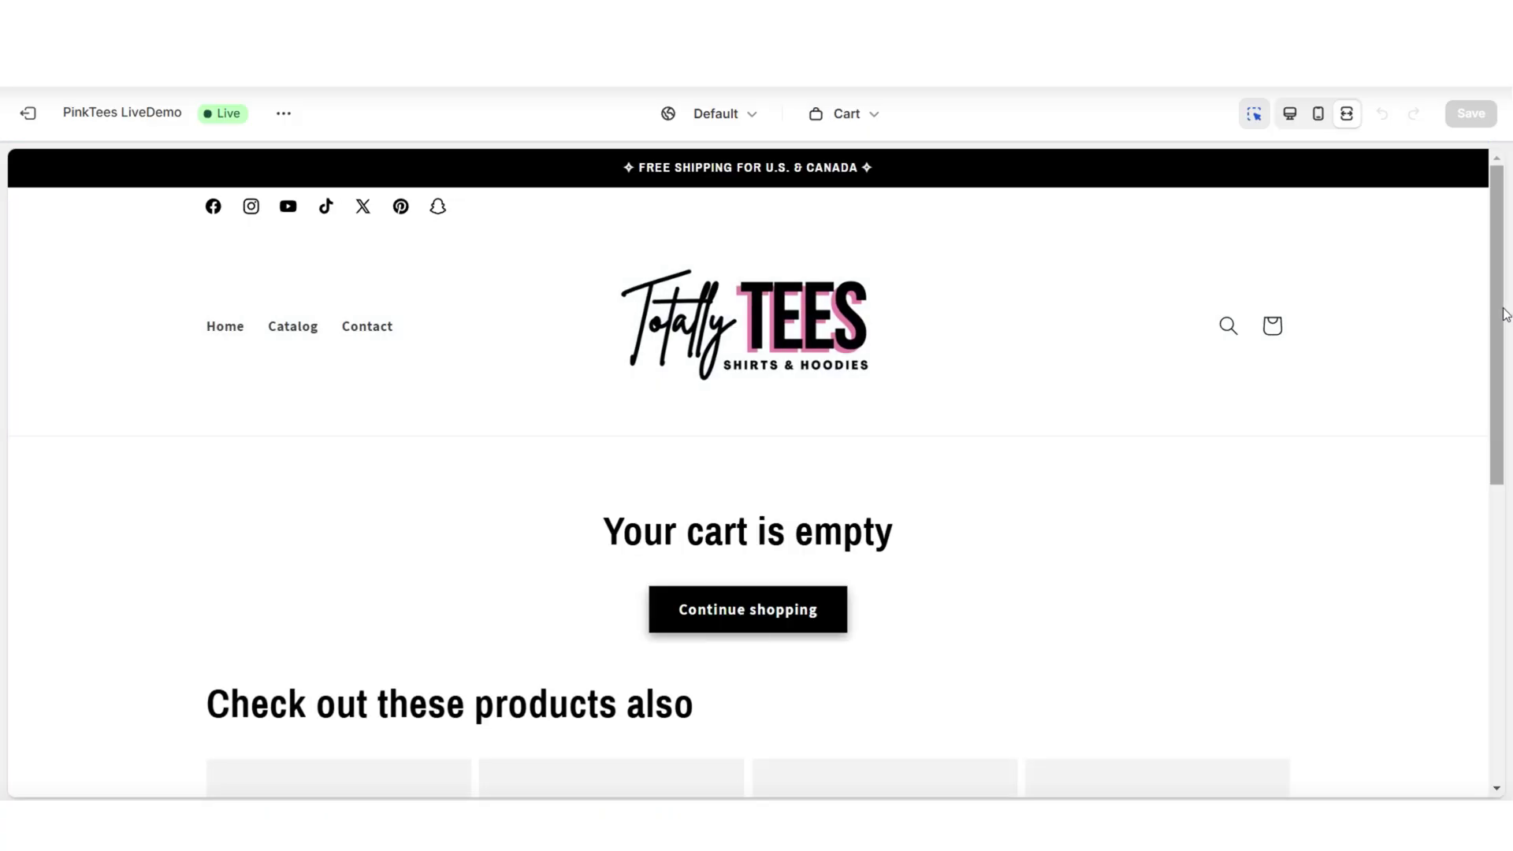
mouse_move(1498, 315)
left_mouse_down()
mouse_move(1506, 574)
mouse_move(1507, 307)
left_mouse_up()
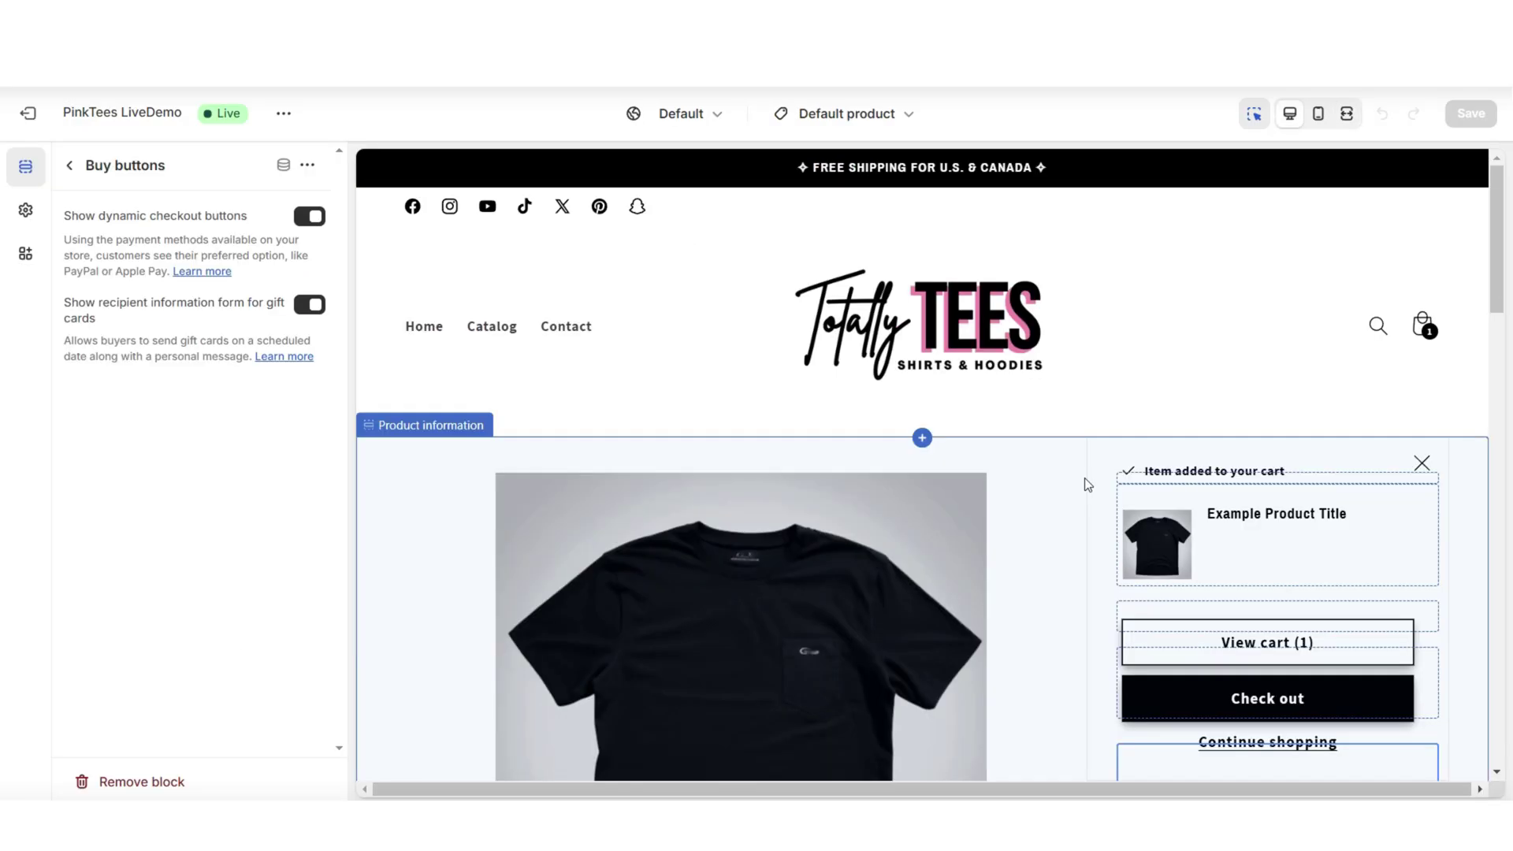
Open the cart page from the product page header and switch to the full-width preview.
left_click(1424, 327)
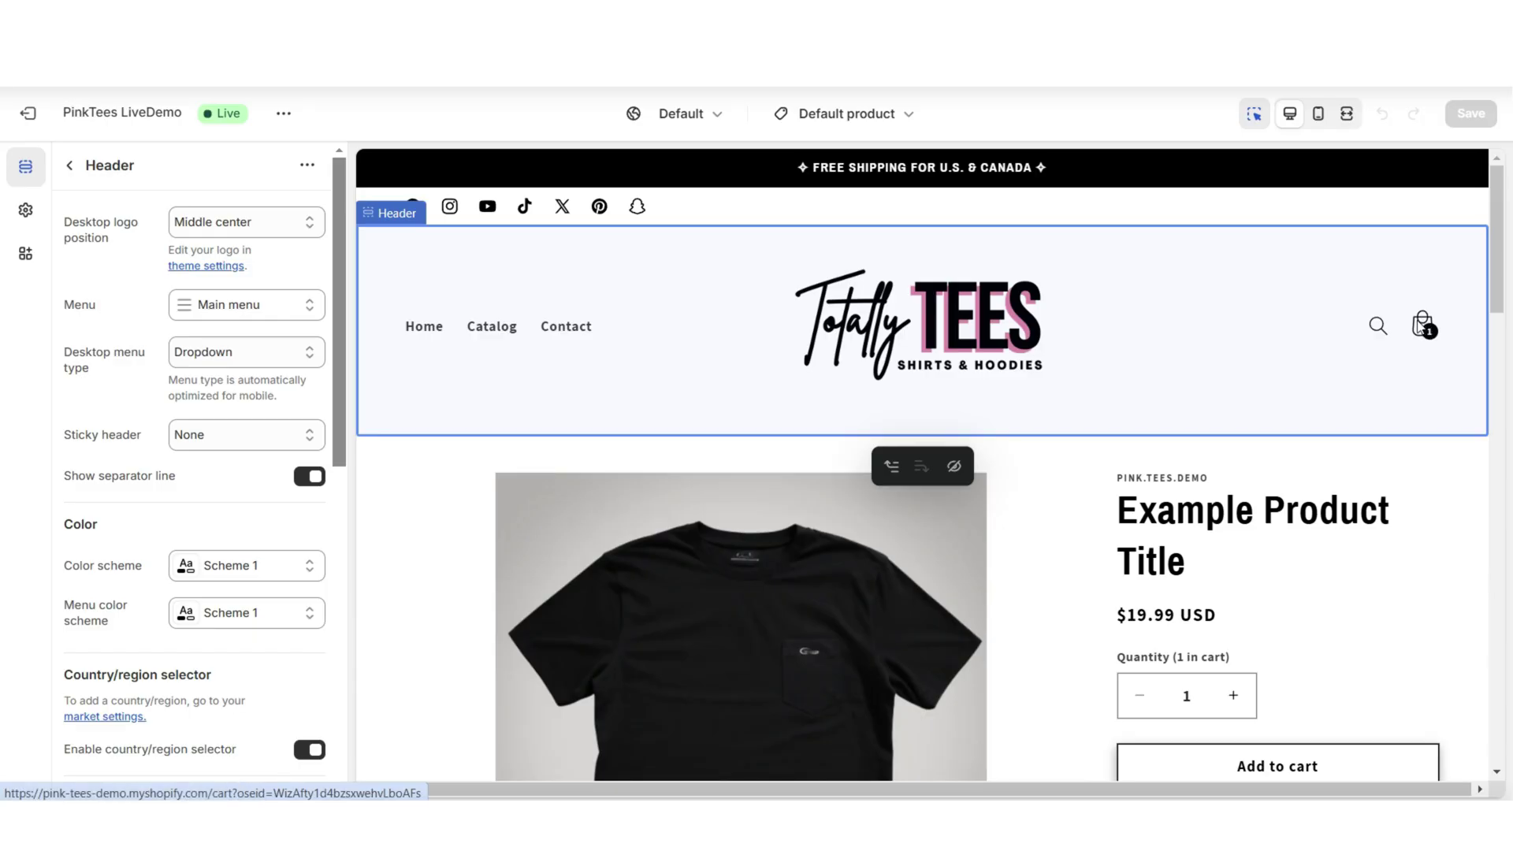
left_click(1425, 327)
left_click(1346, 115)
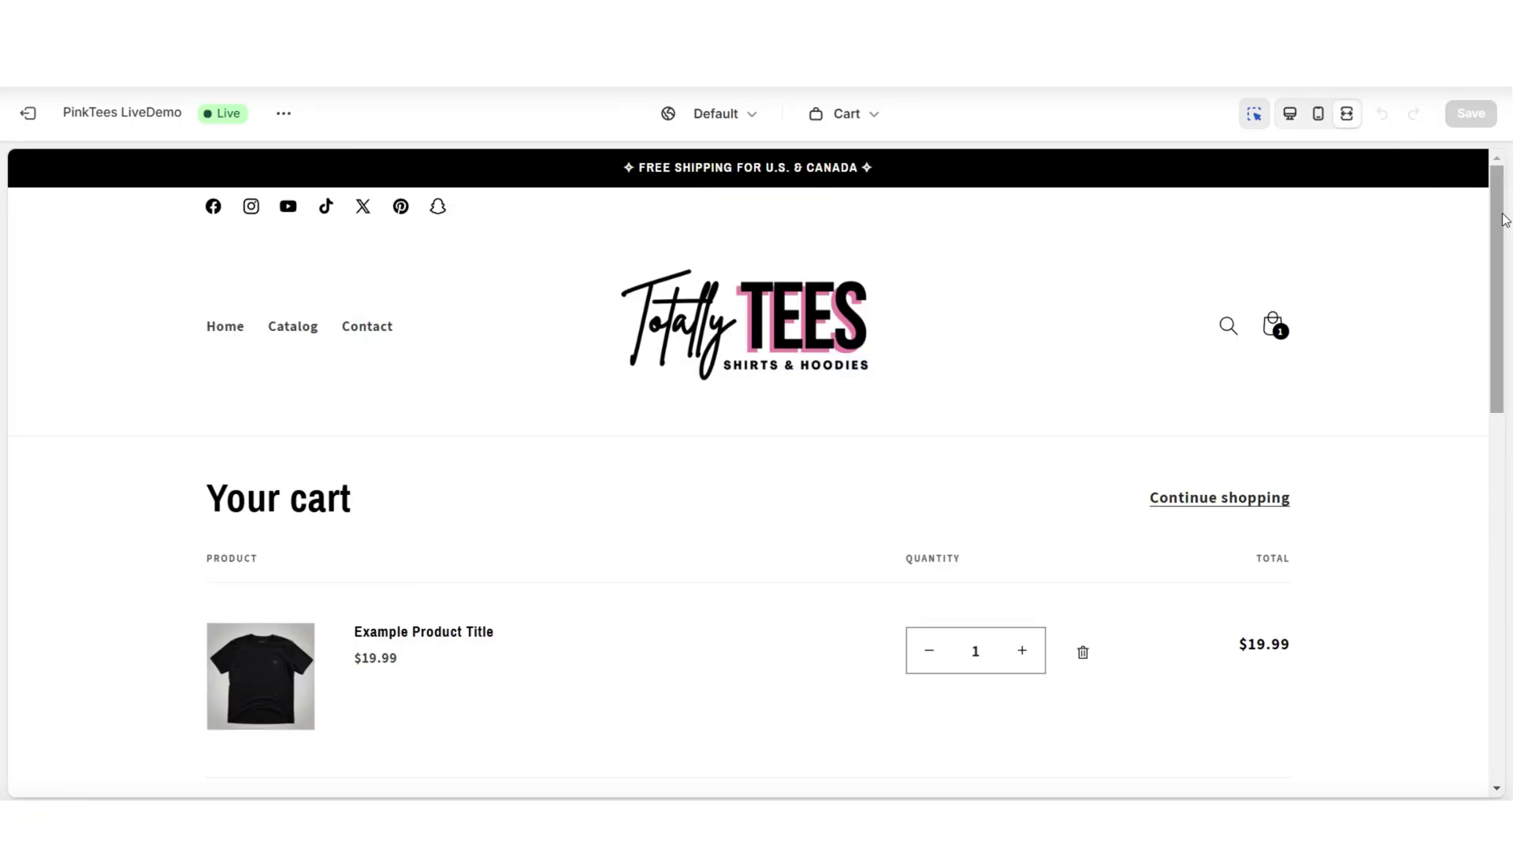
Add a Multicolumn section to the cart template, directly above the cart items.
scroll(810, 657, "down", 3)
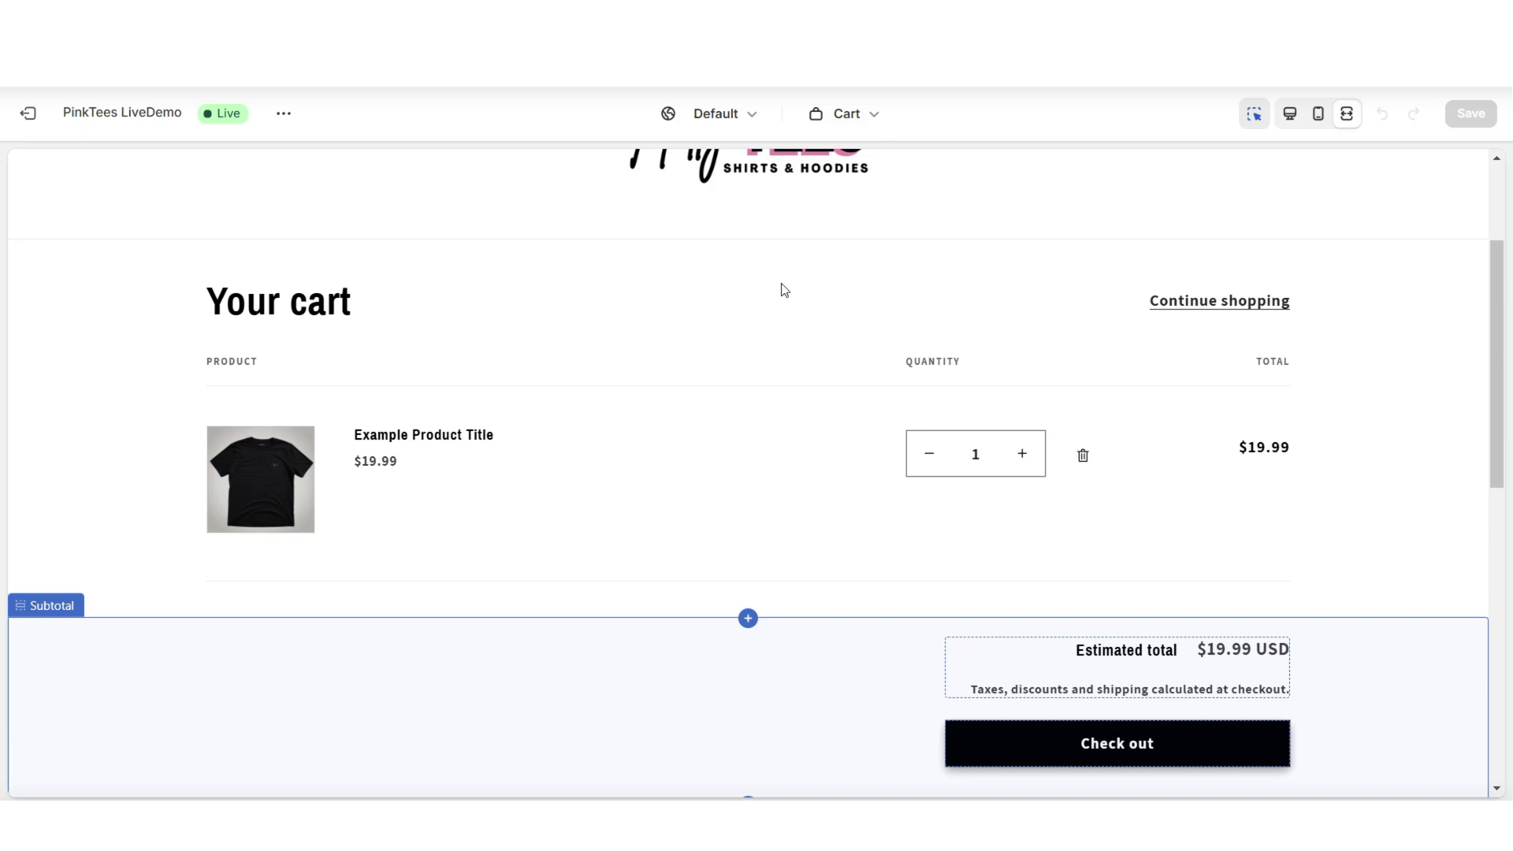
scroll(788, 362, "up", 2)
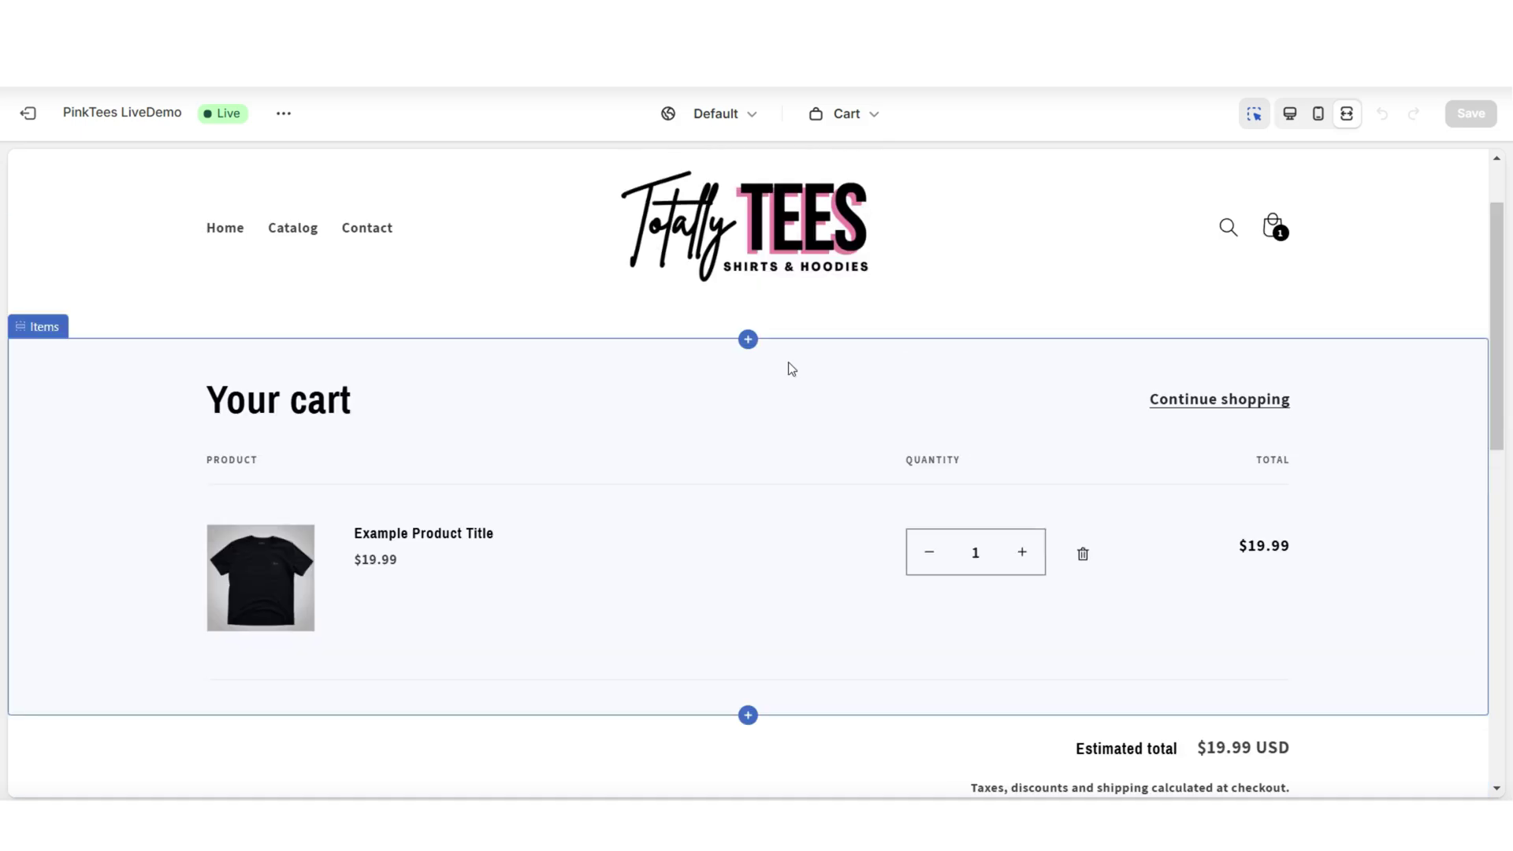
left_click(748, 340)
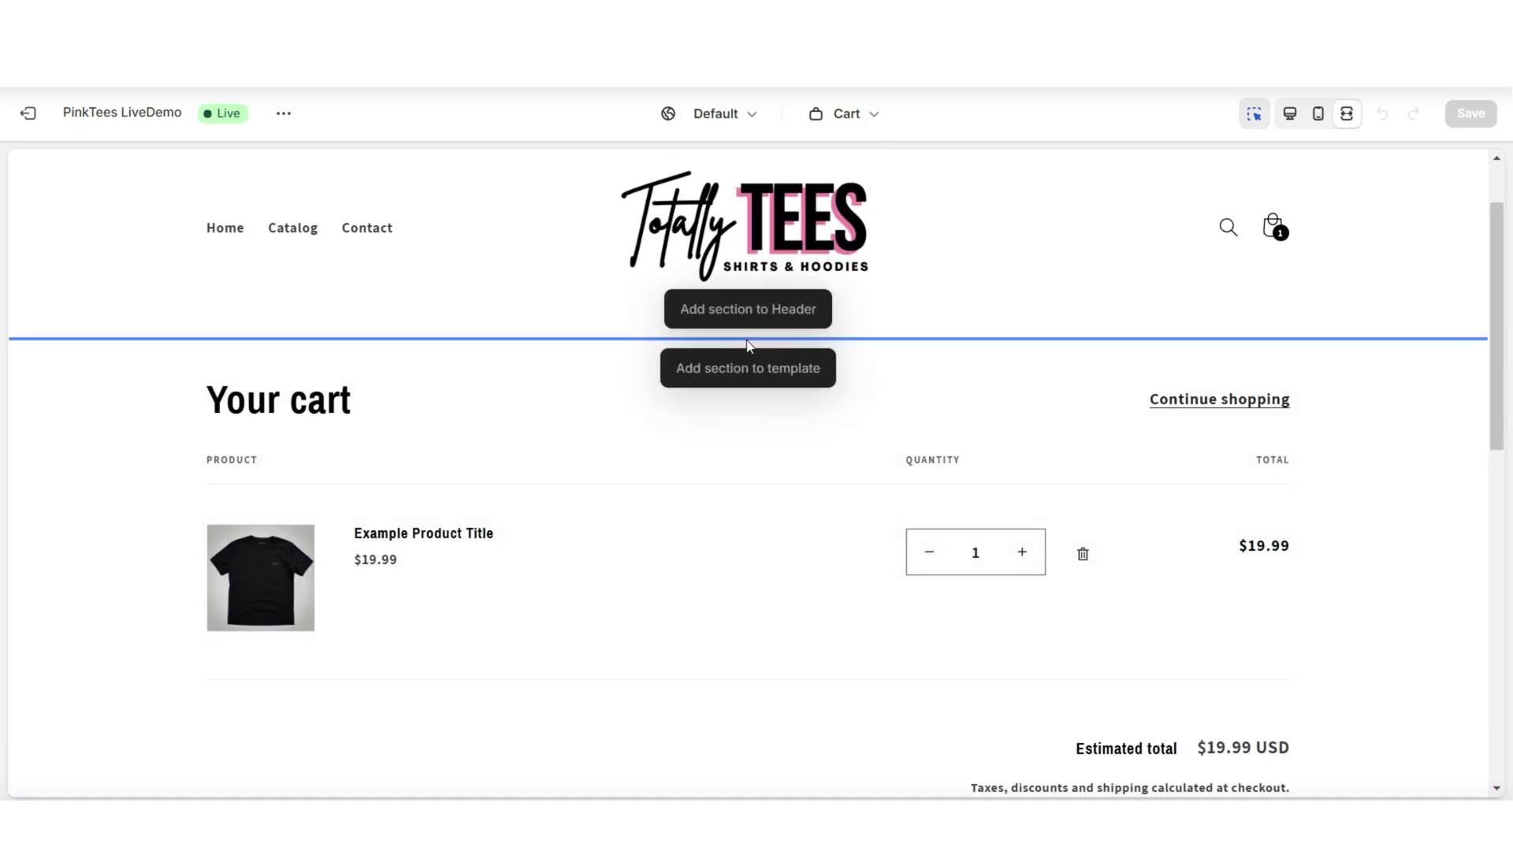
left_click(756, 370)
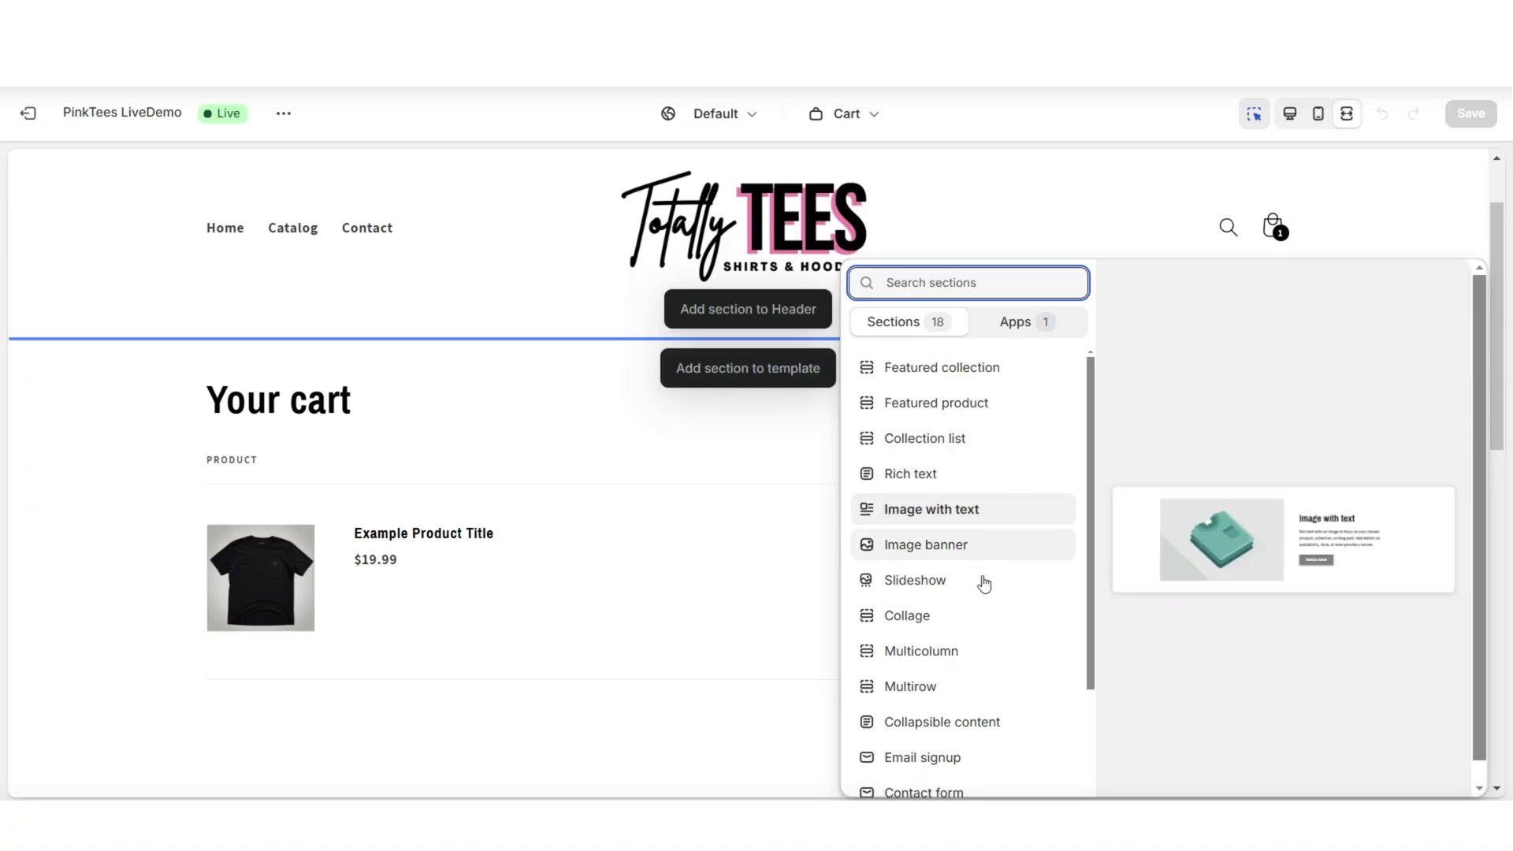
left_click(933, 660)
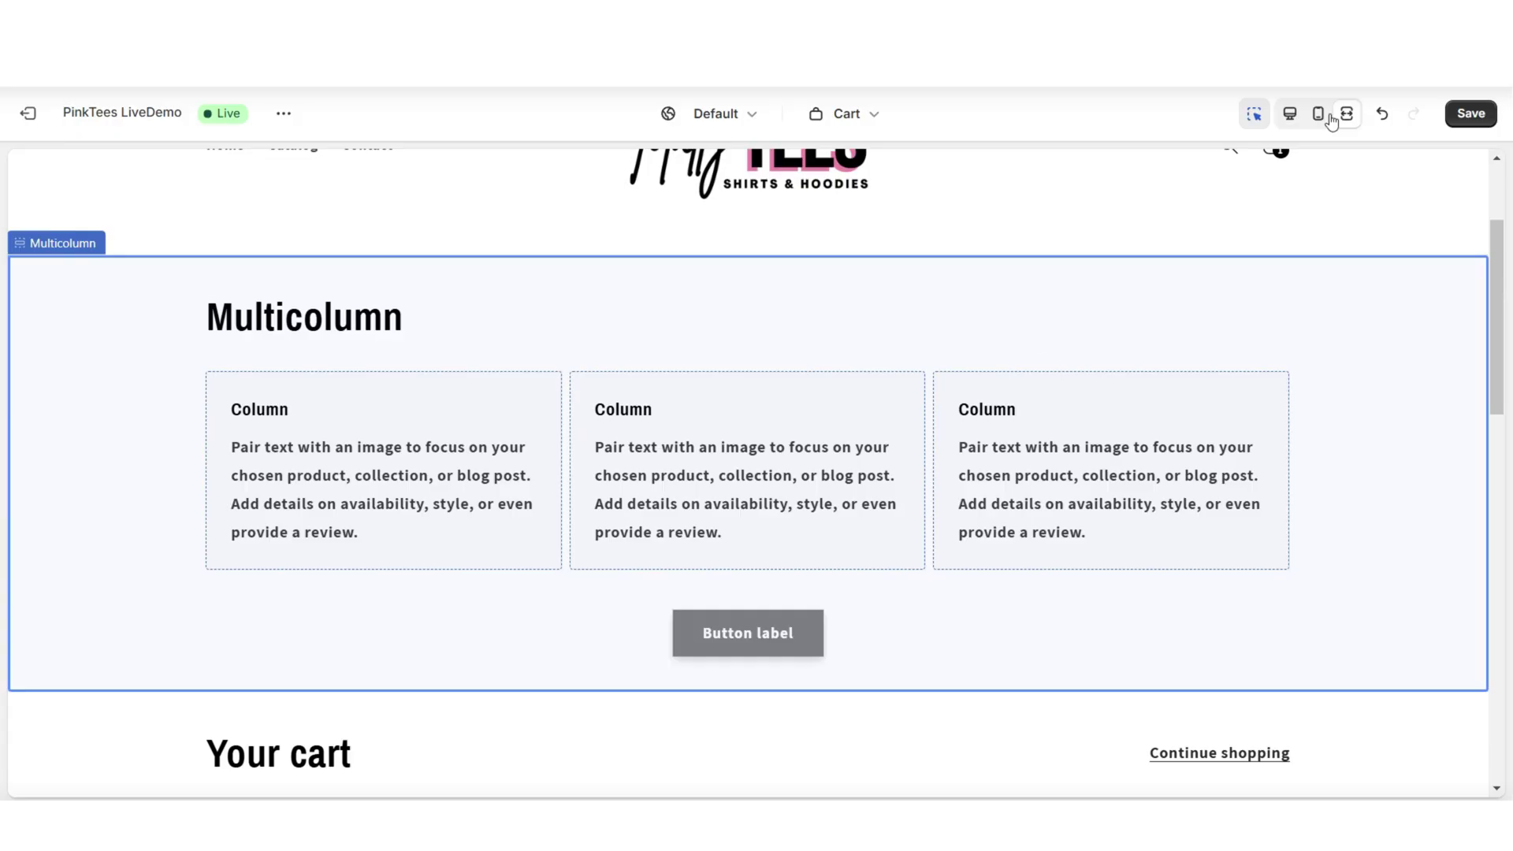
Clear the Multicolumn section's heading and button label.
left_click(1290, 113)
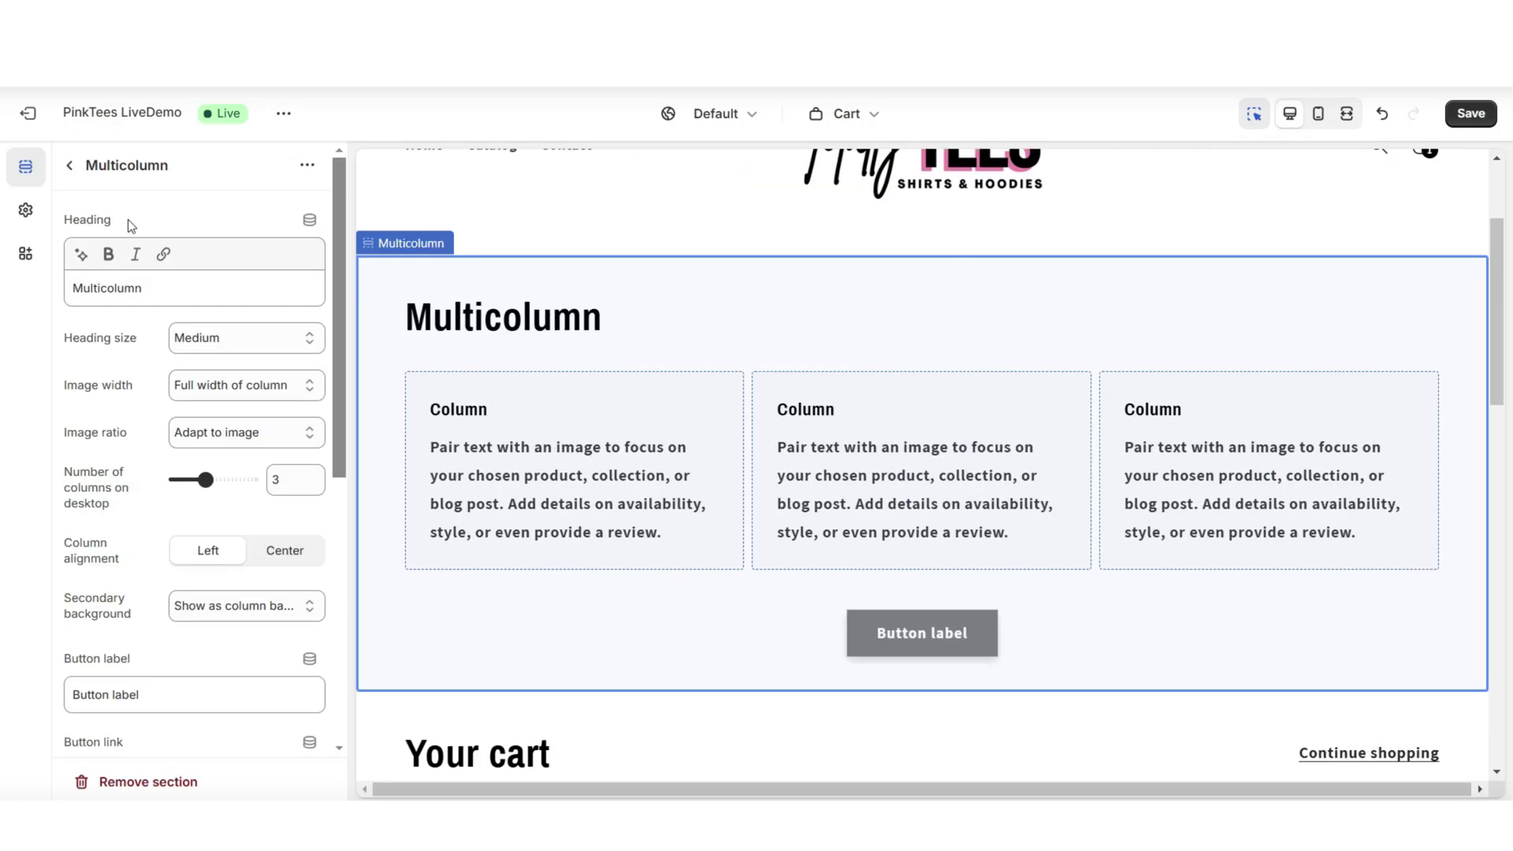
left_click(145, 286)
left_click_drag(146, 286, 70, 294)
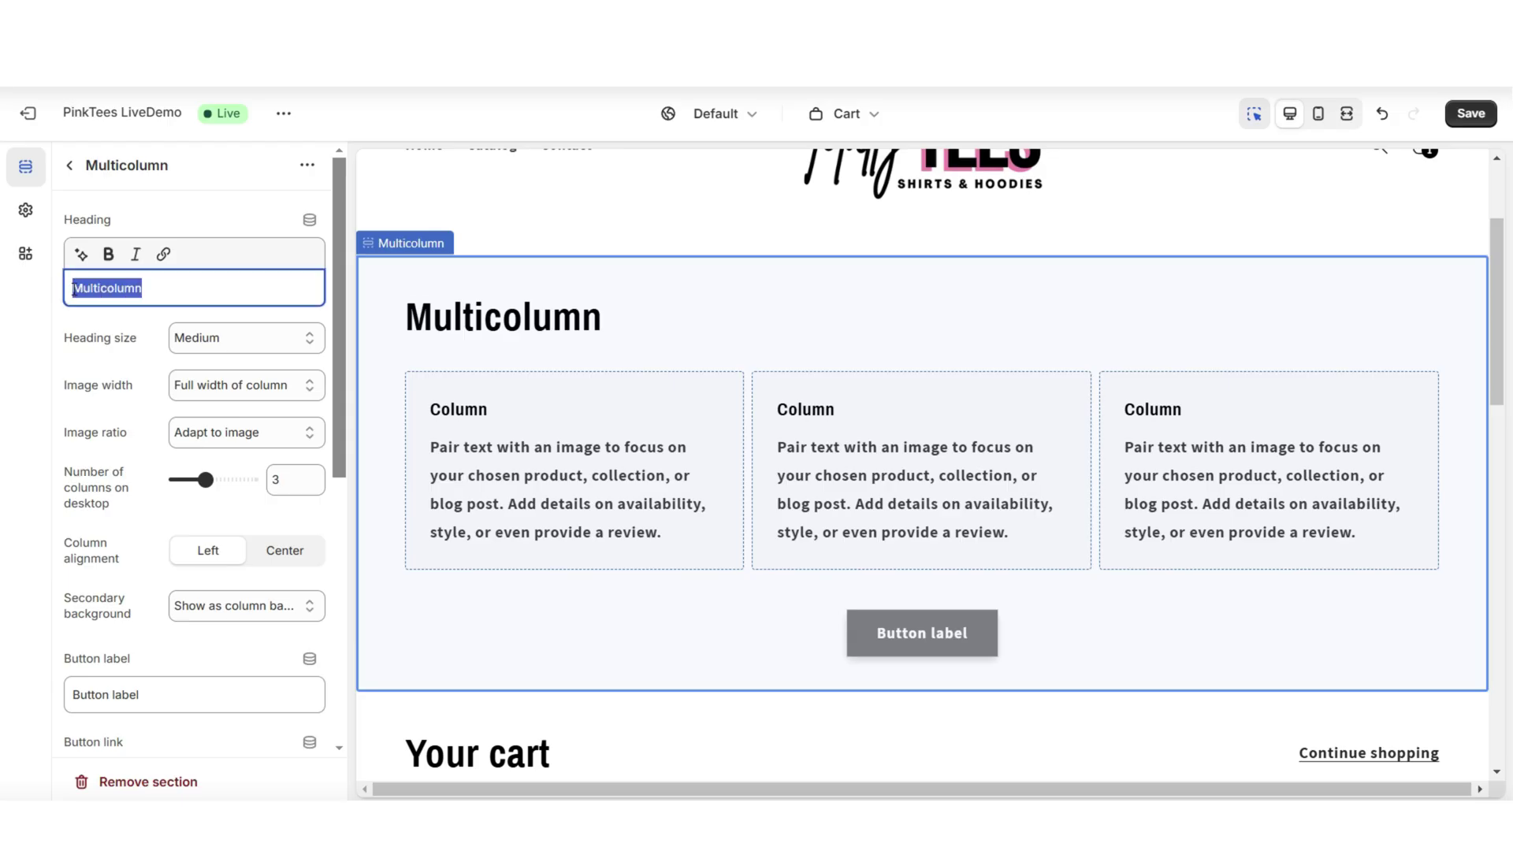
key("BackSpace")
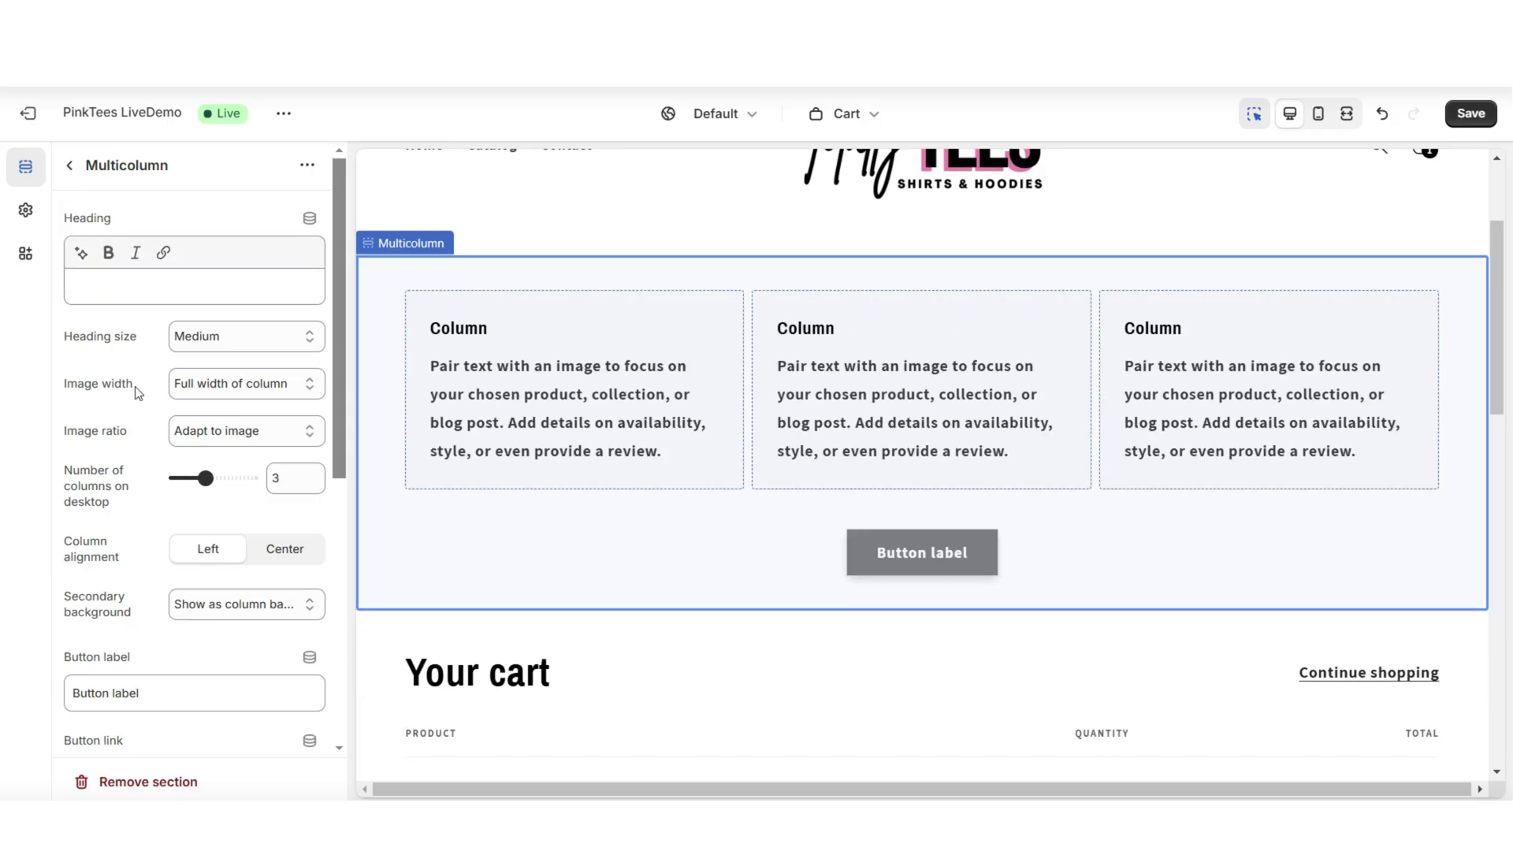
scroll(138, 391, "down", 3)
left_click_drag(140, 498, 73, 499)
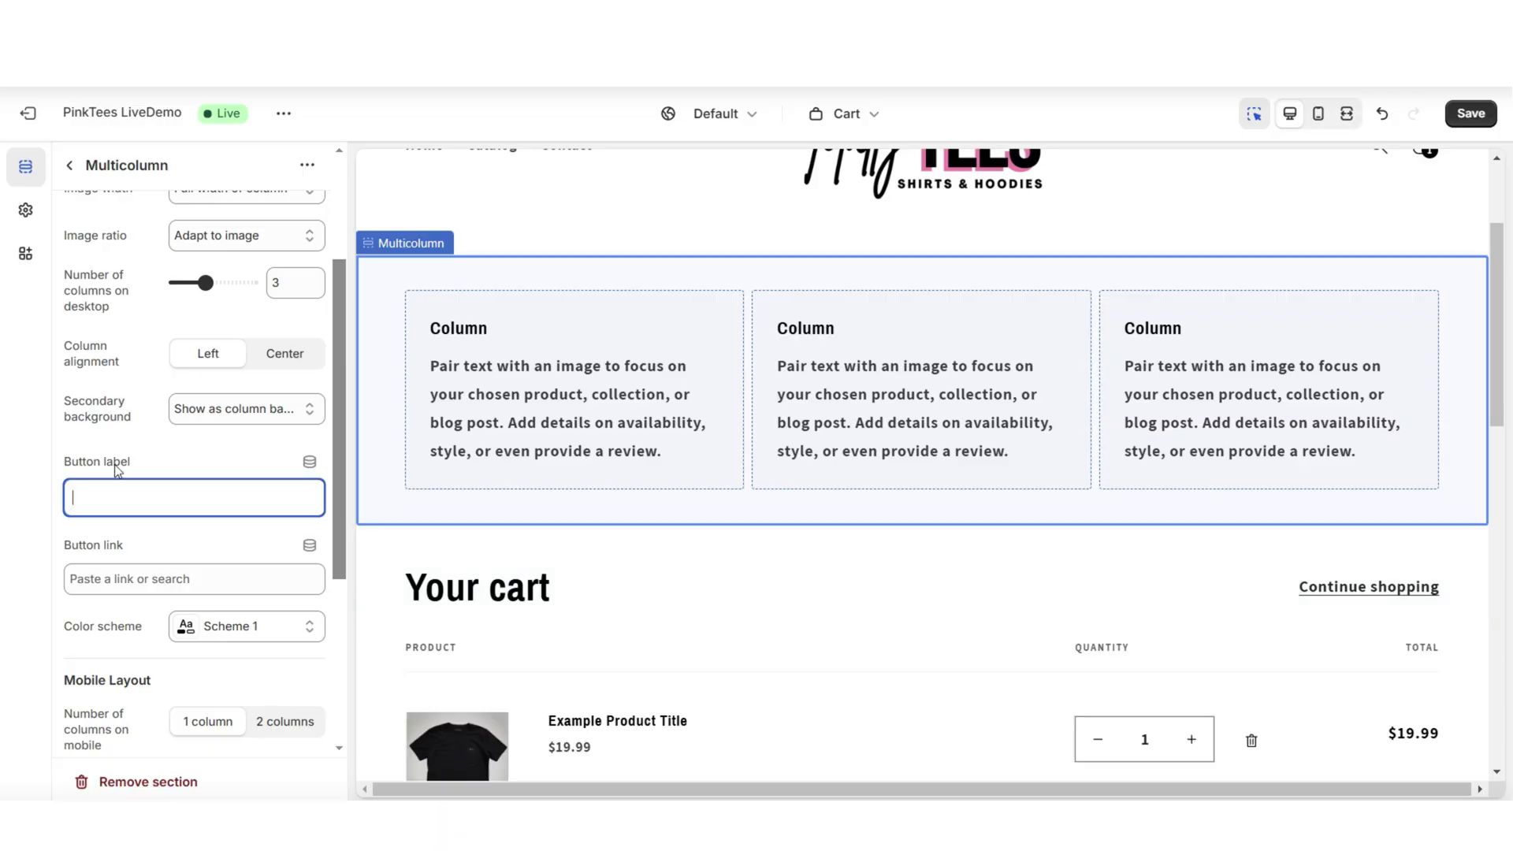
left_click(77, 456)
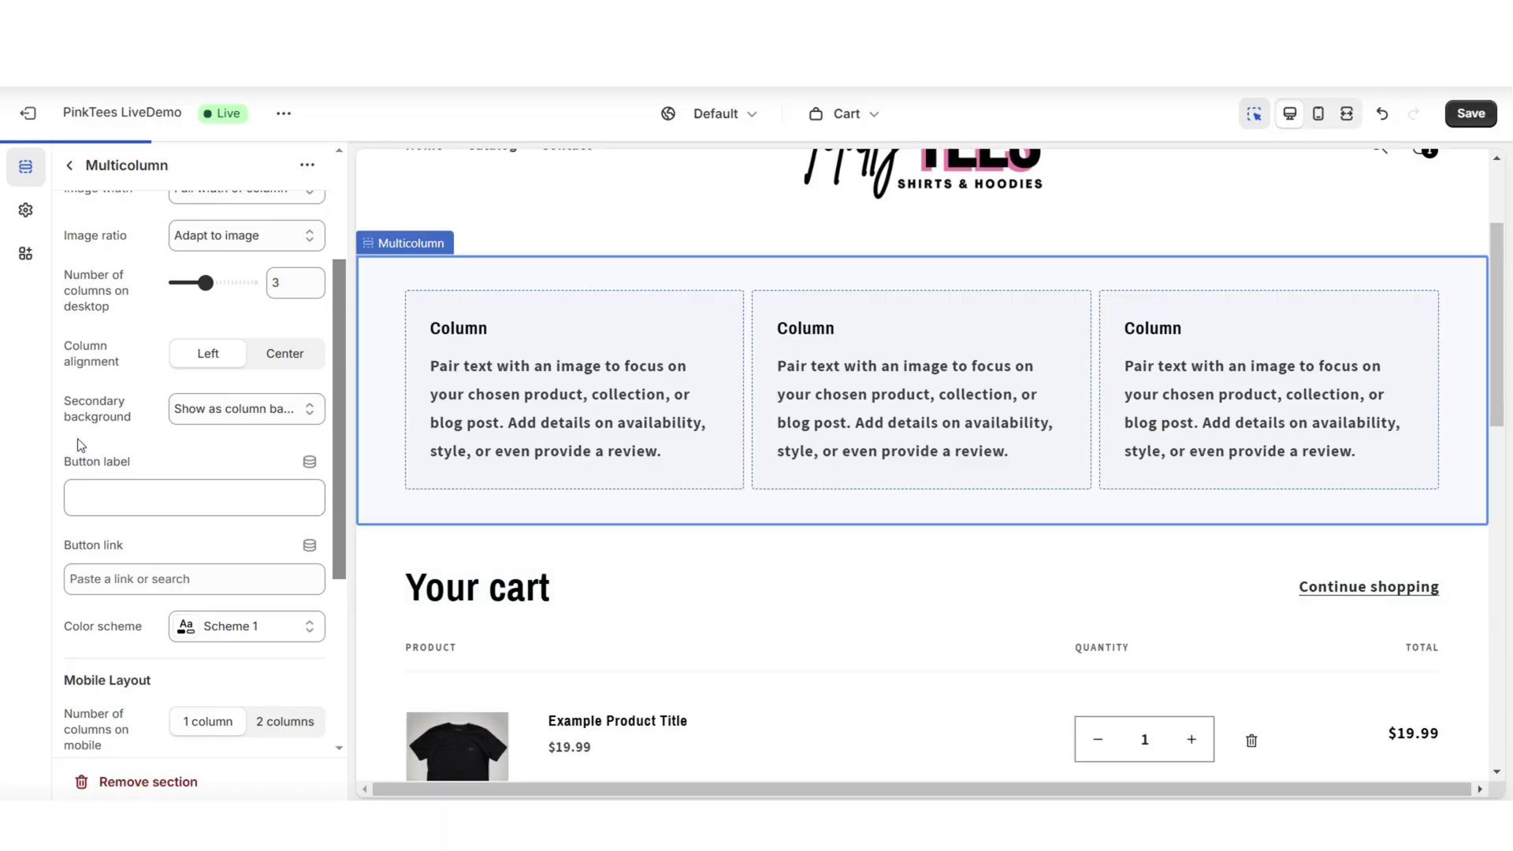
Set the first column's heading to "Free 5-7 Day Shipping On Orders Over $50".
left_click(540, 340)
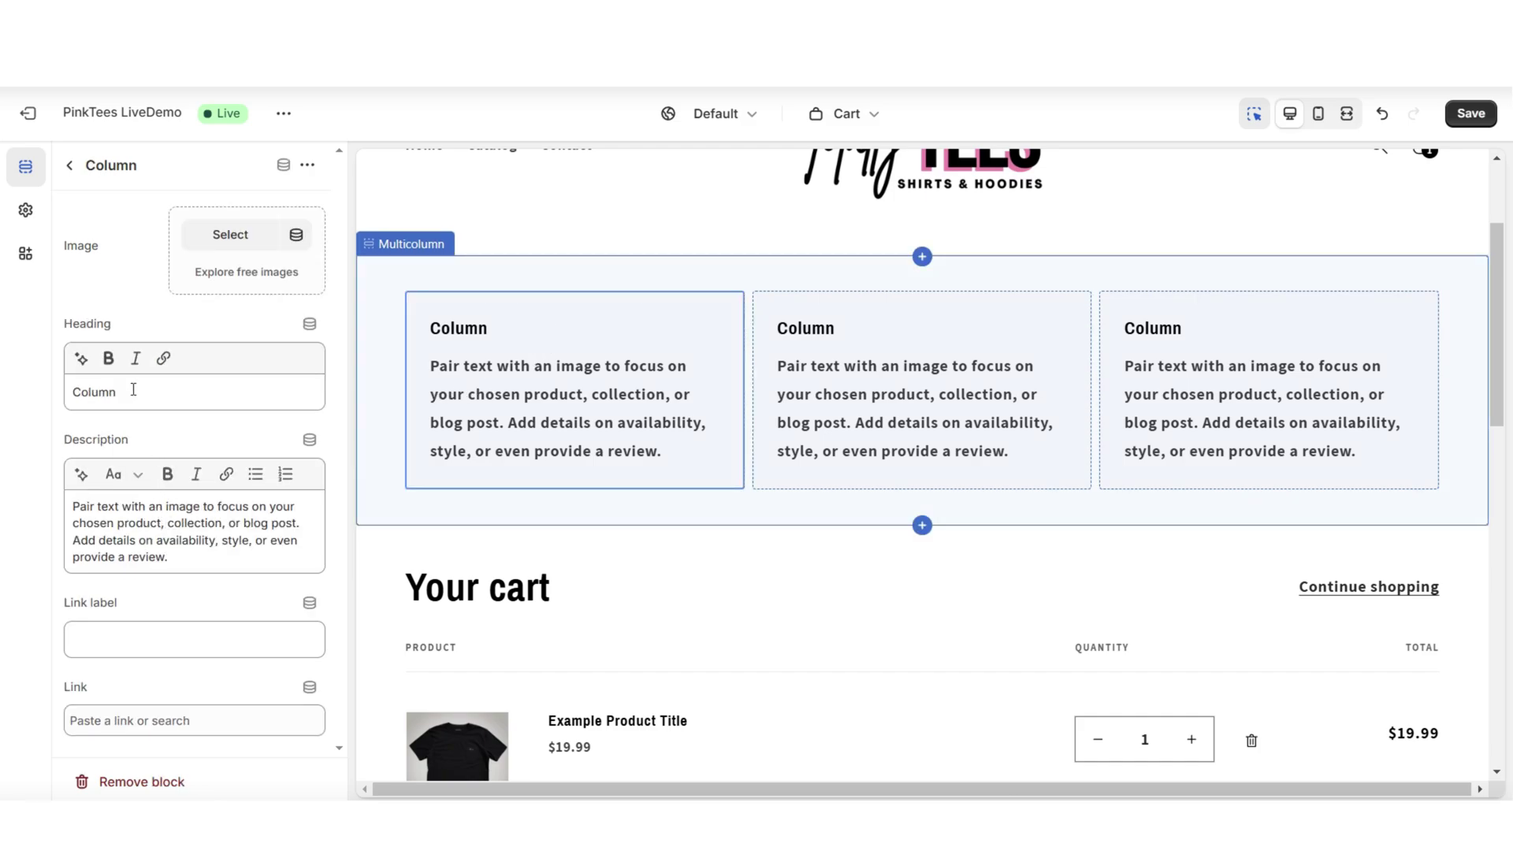
left_click_drag(126, 392, 73, 394)
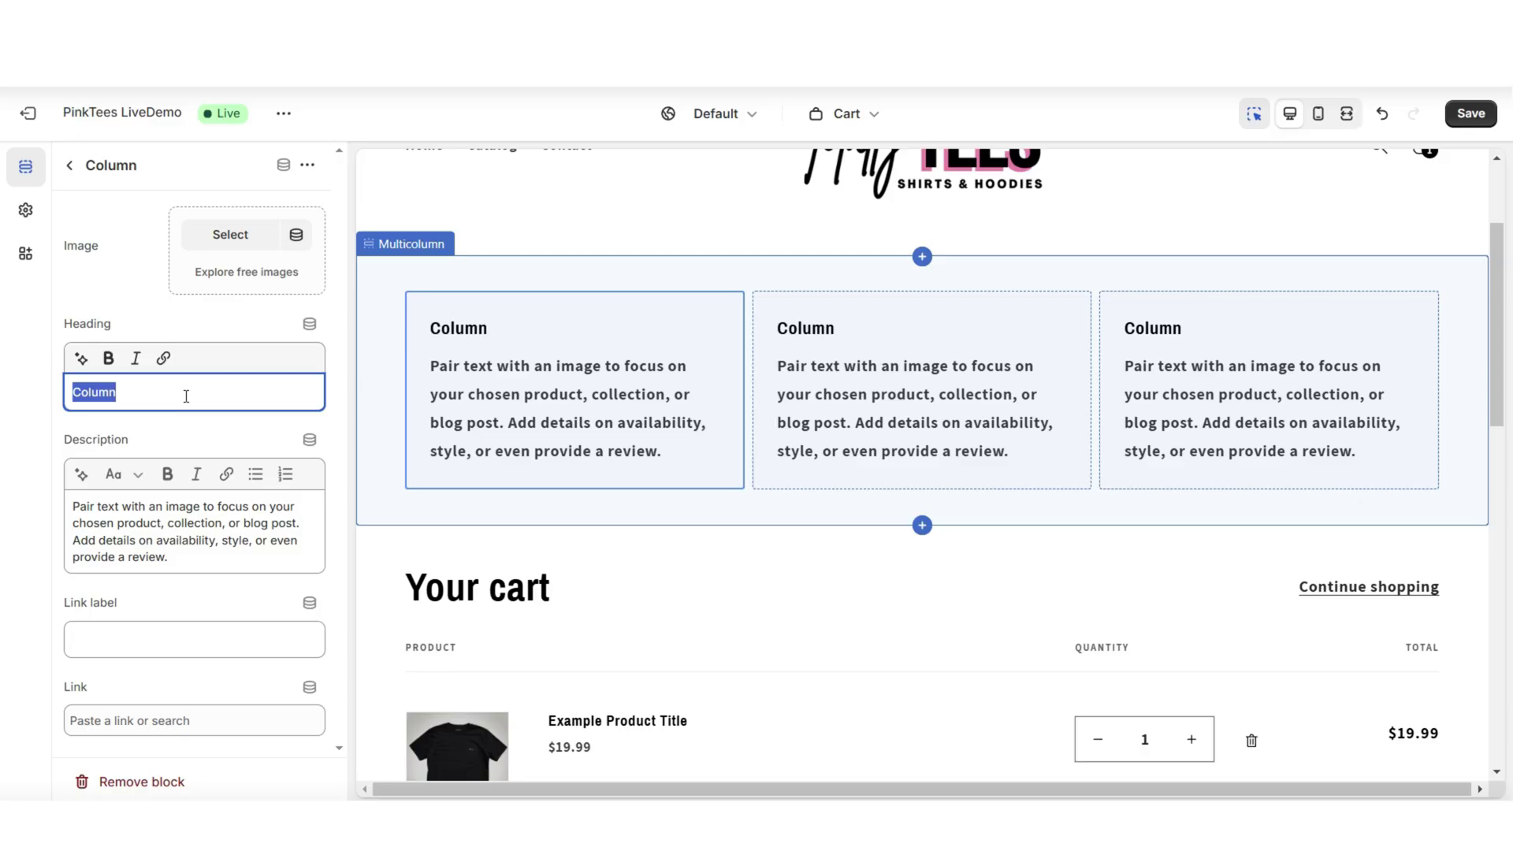
right_click(110, 391)
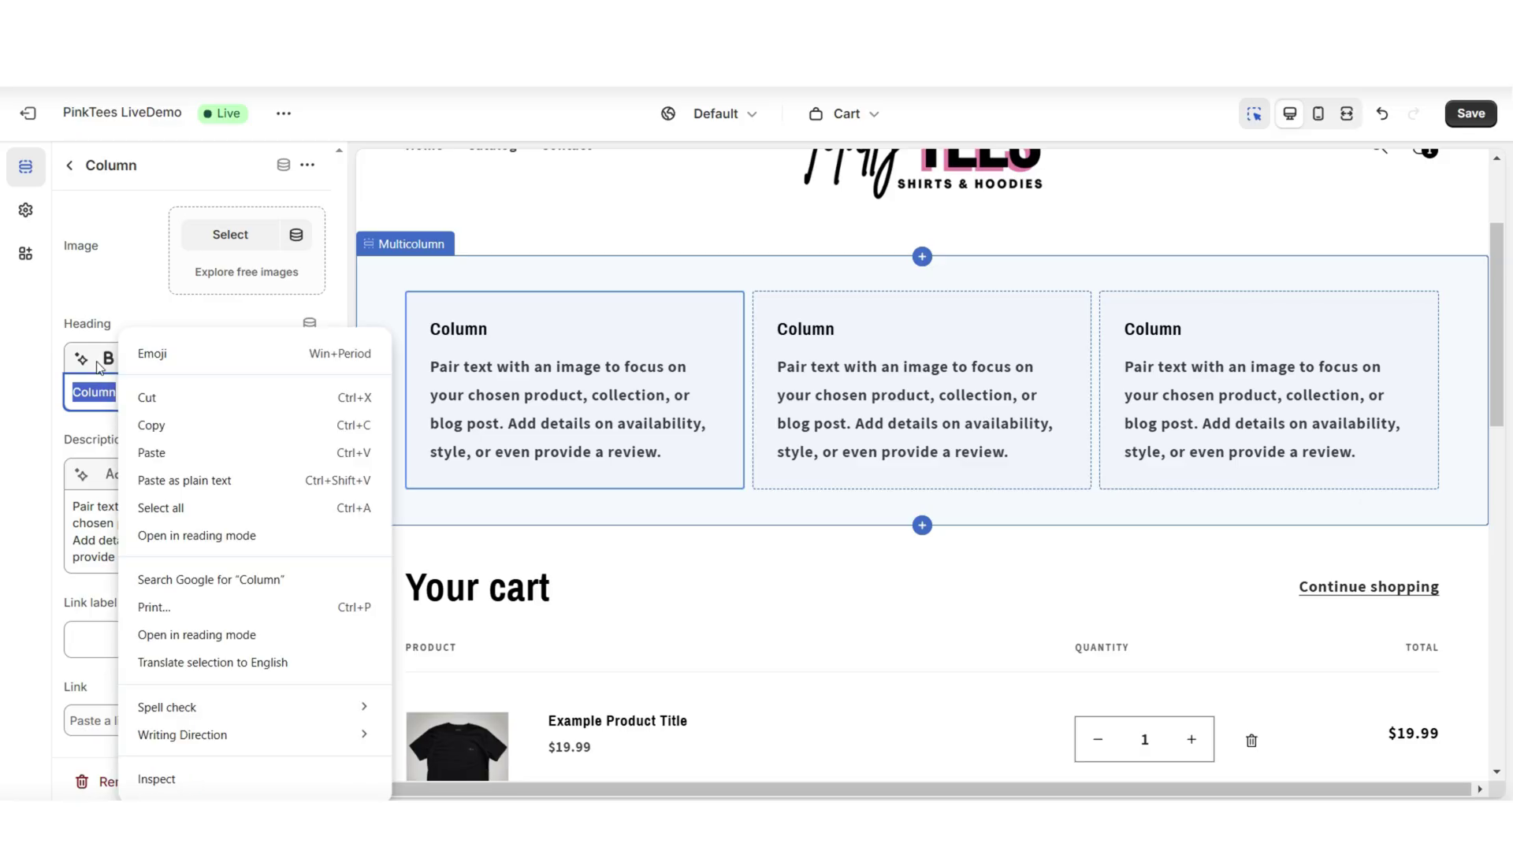
left_click(149, 452)
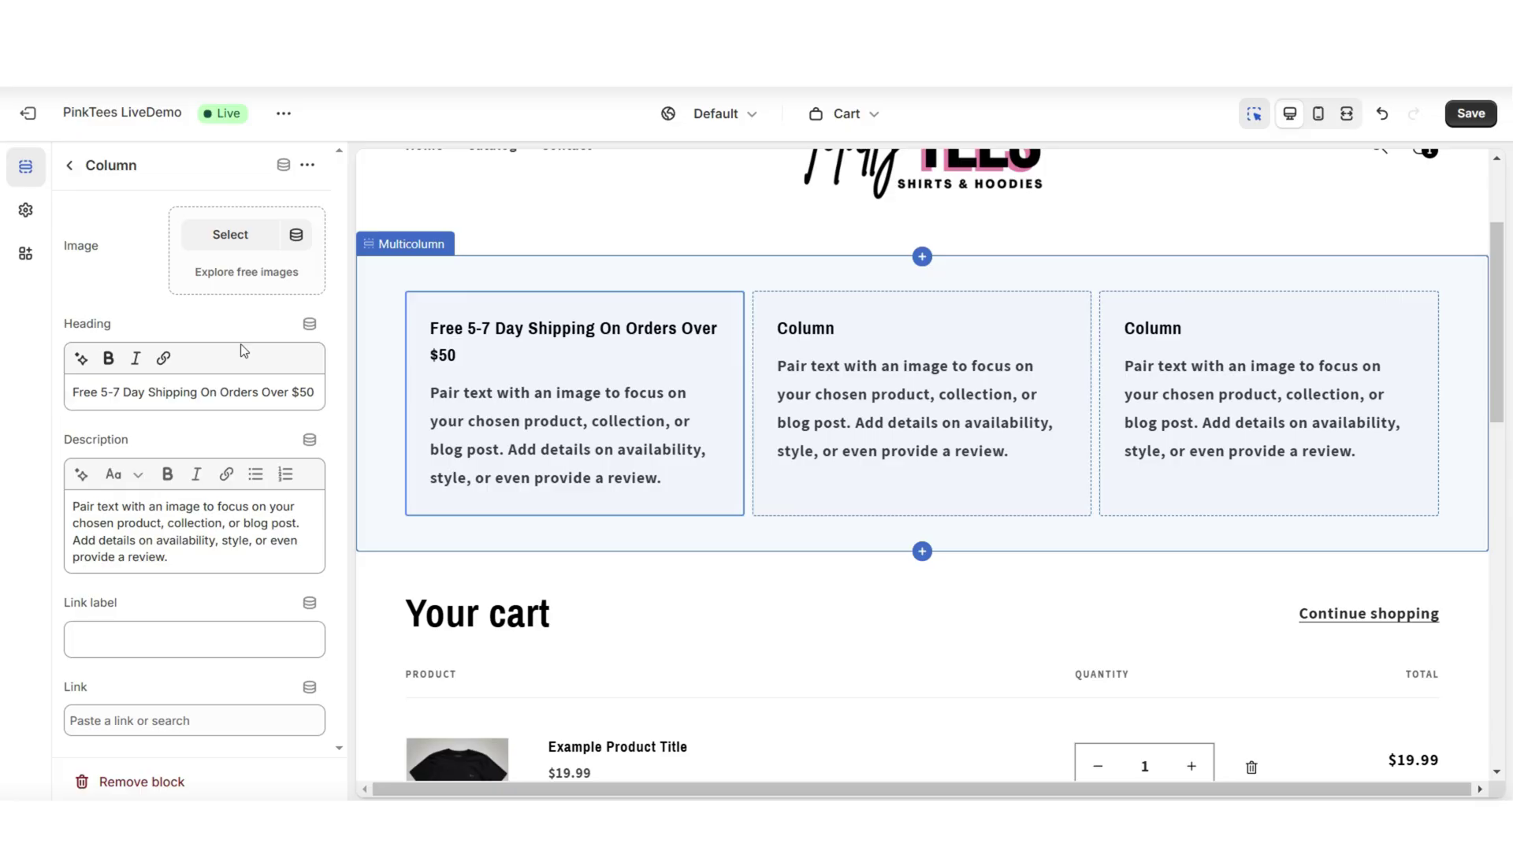
Replace the first column's description with "Shop the latest trends with FREE 5-7 day shipping on all orders over $50—no hidden fees, just fast and reliable delivery!" and preview full width.
triple_click(141, 526)
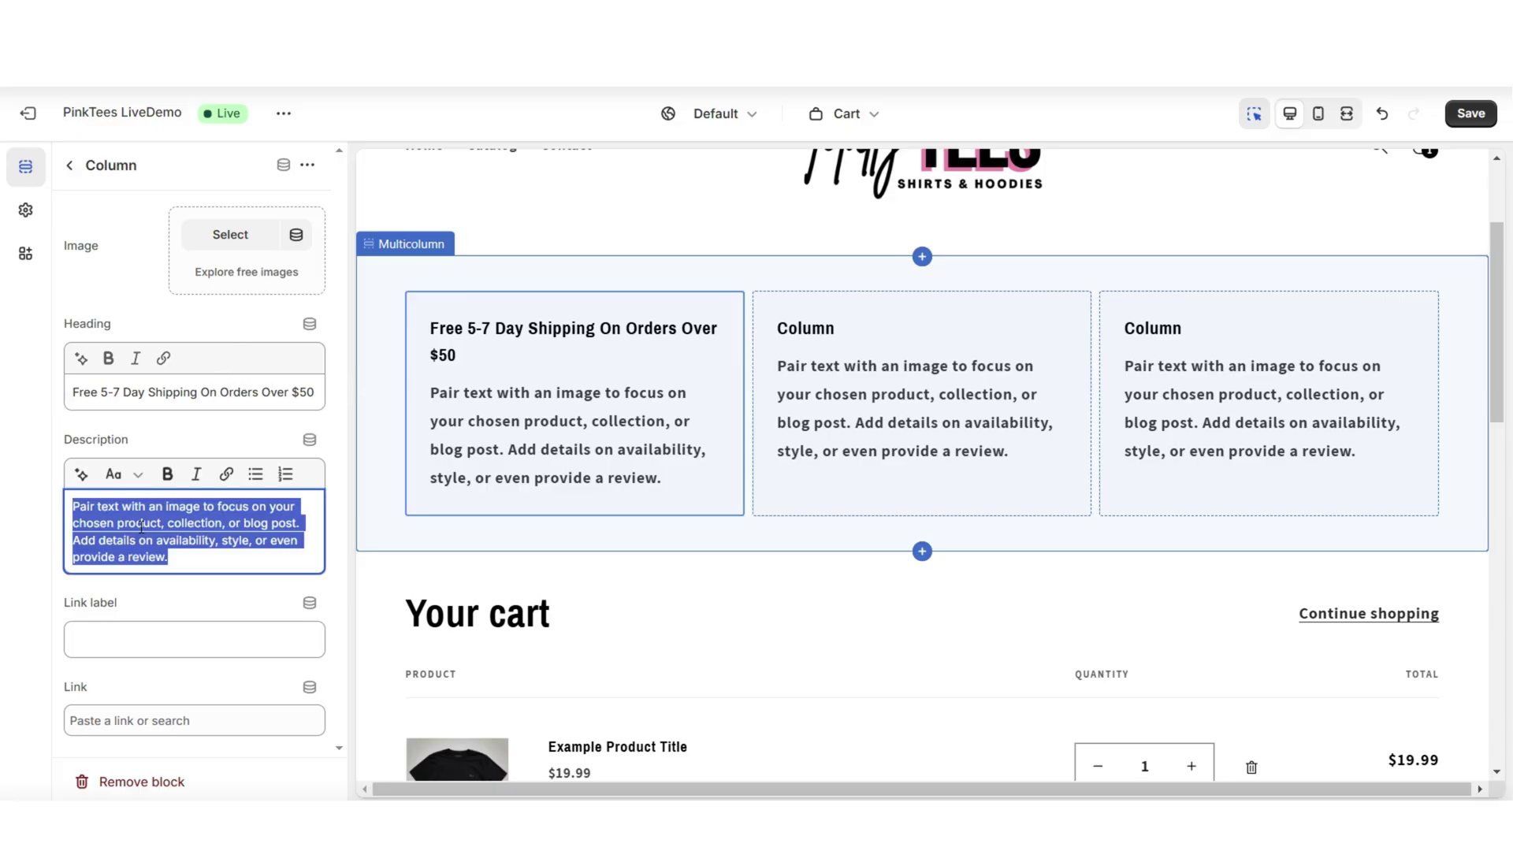
right_click(141, 527)
left_click(197, 203)
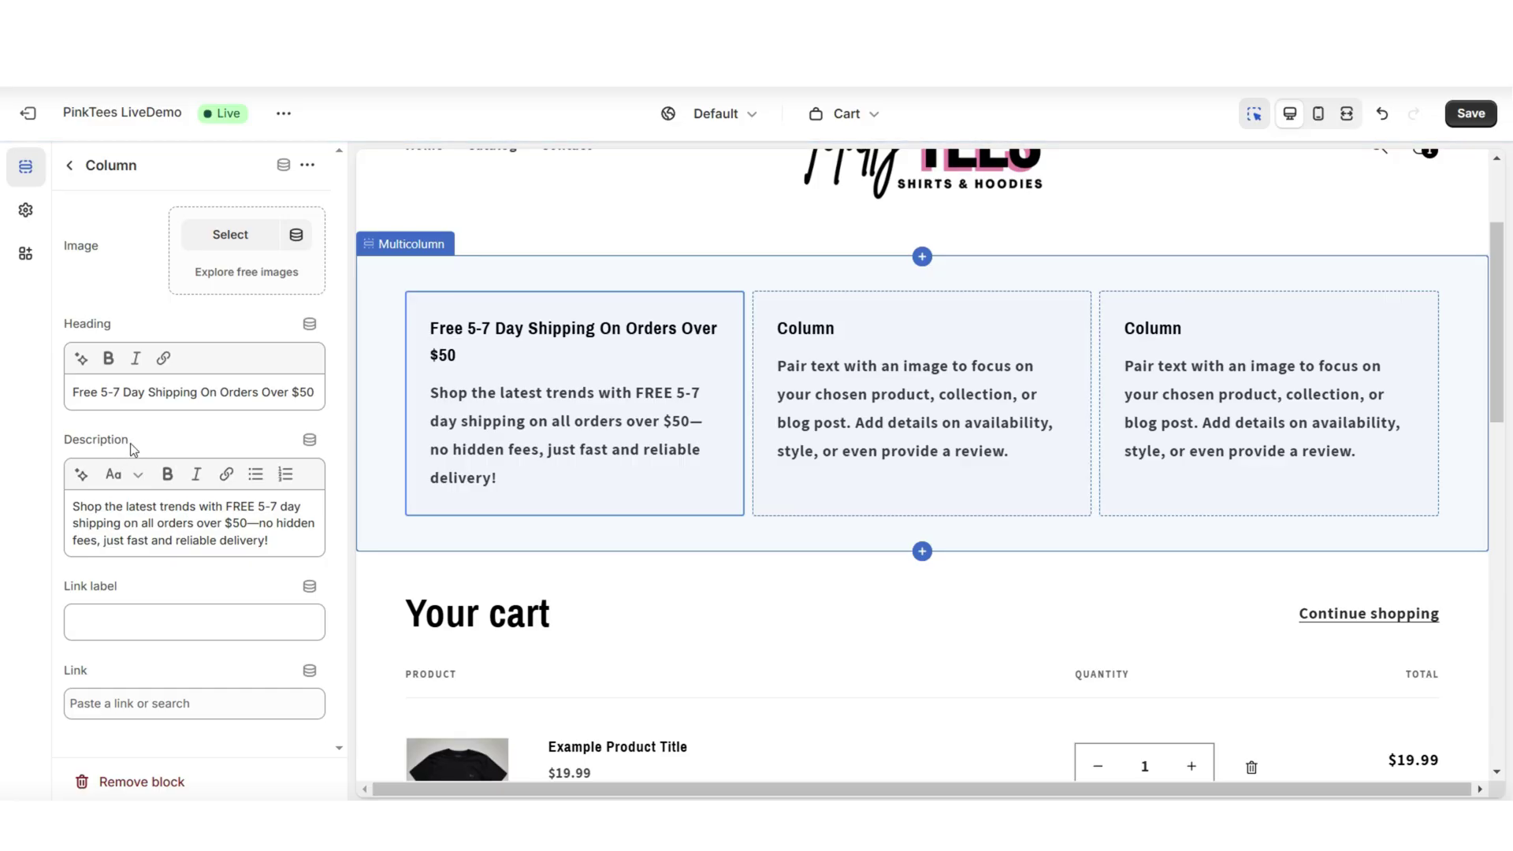
key("ctrl+shift+f")
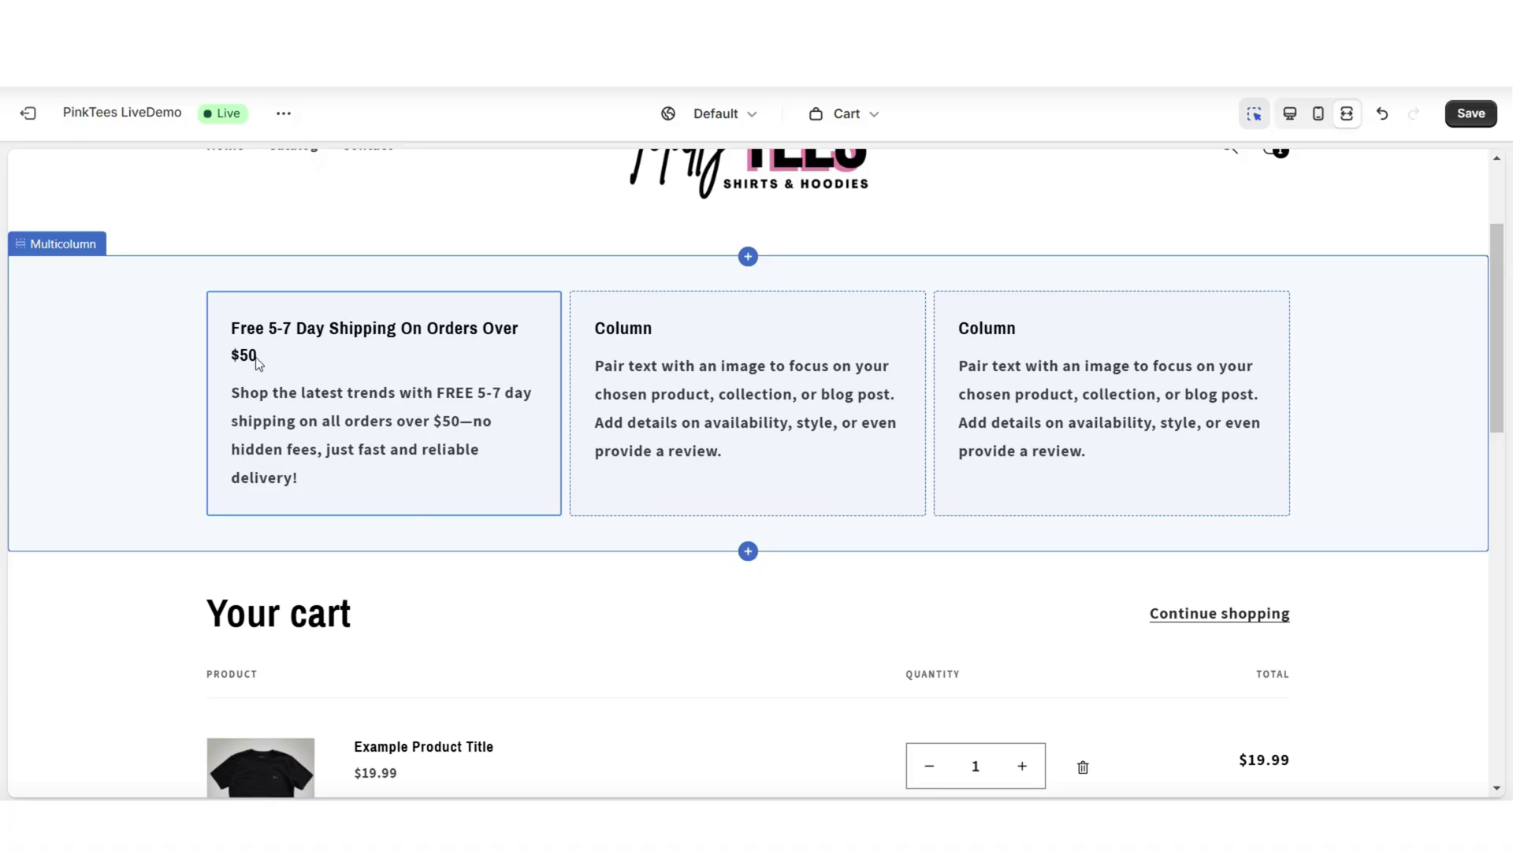
Set the second column's heading to "Bundle Deal! Buy 3 Get 1 Free!".
key("ctrl+shift+f")
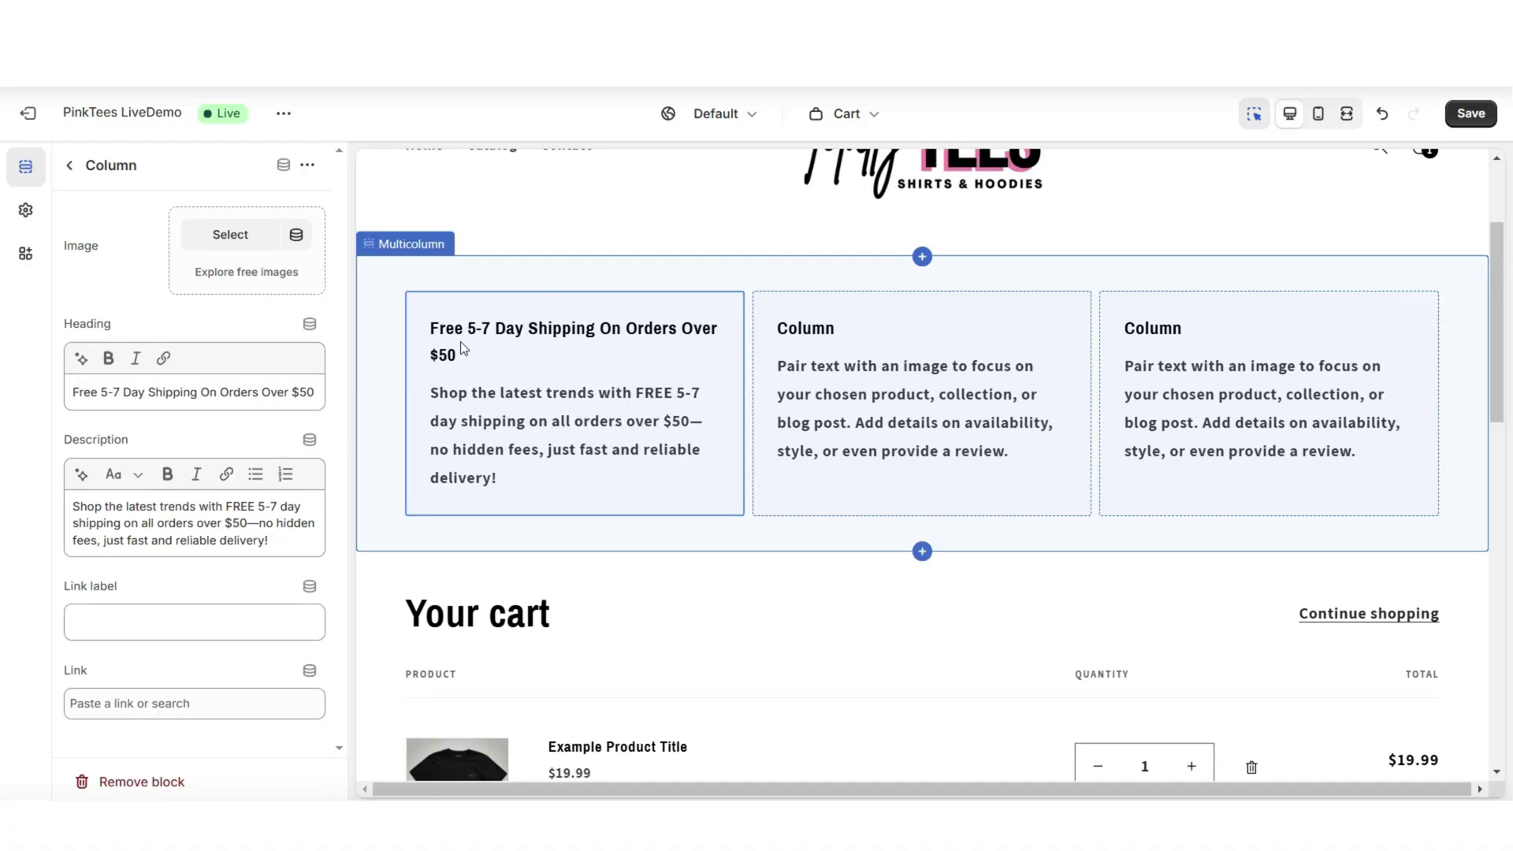
left_click(874, 372)
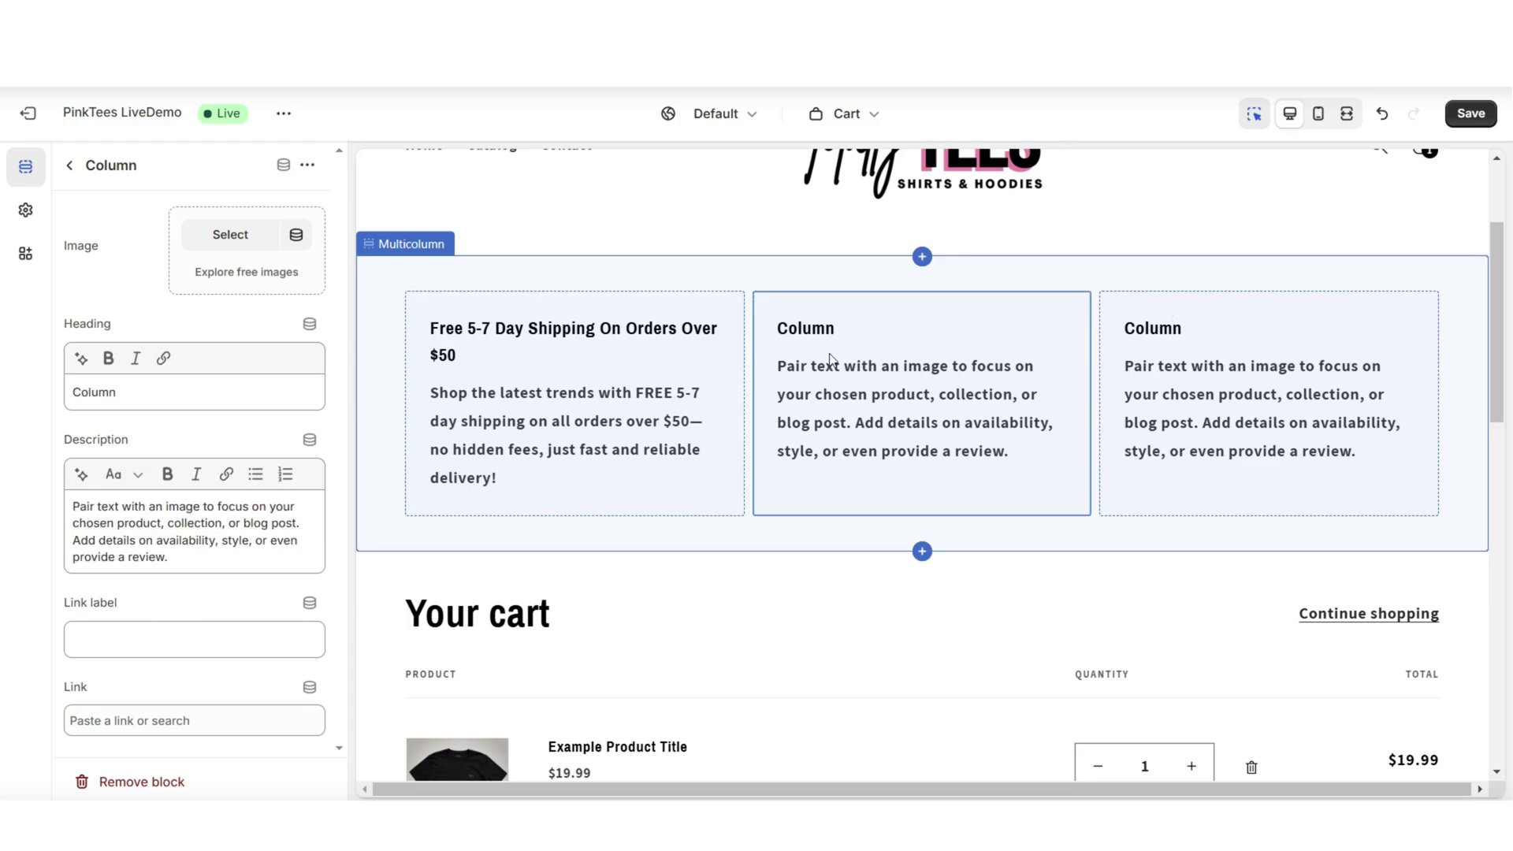
double_click(159, 389)
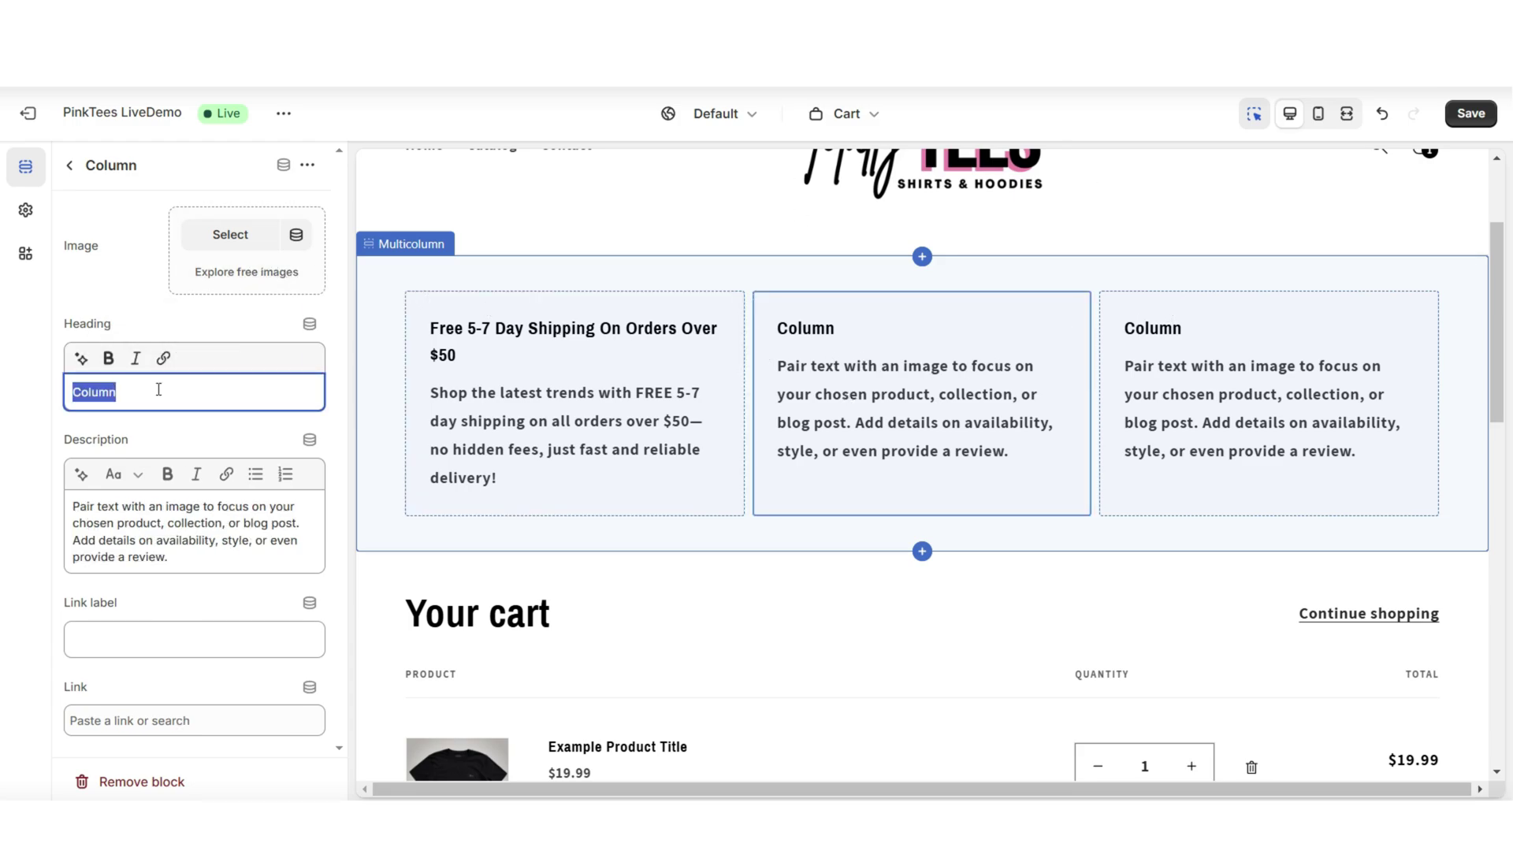
right_click(159, 389)
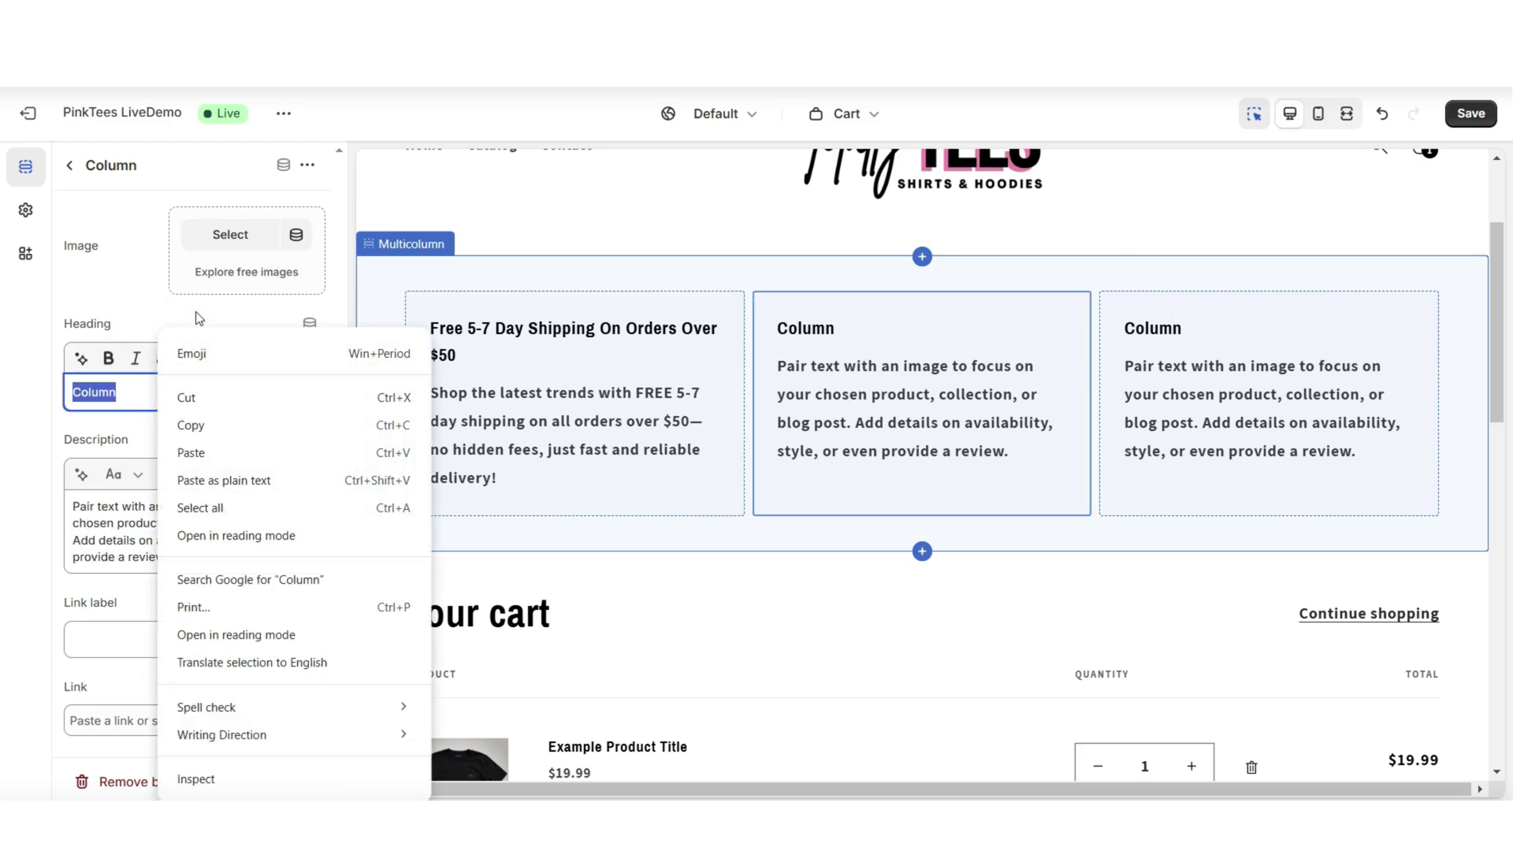
left_click(213, 453)
Replace the second column's description with "Take advantage of our exclusive sale: Buy 3, Get 1 FREE on select items! Stock up on your favorites and enjoy unbeatable deals.".
left_click_drag(169, 557, 71, 505)
right_click(111, 516)
left_click(171, 173)
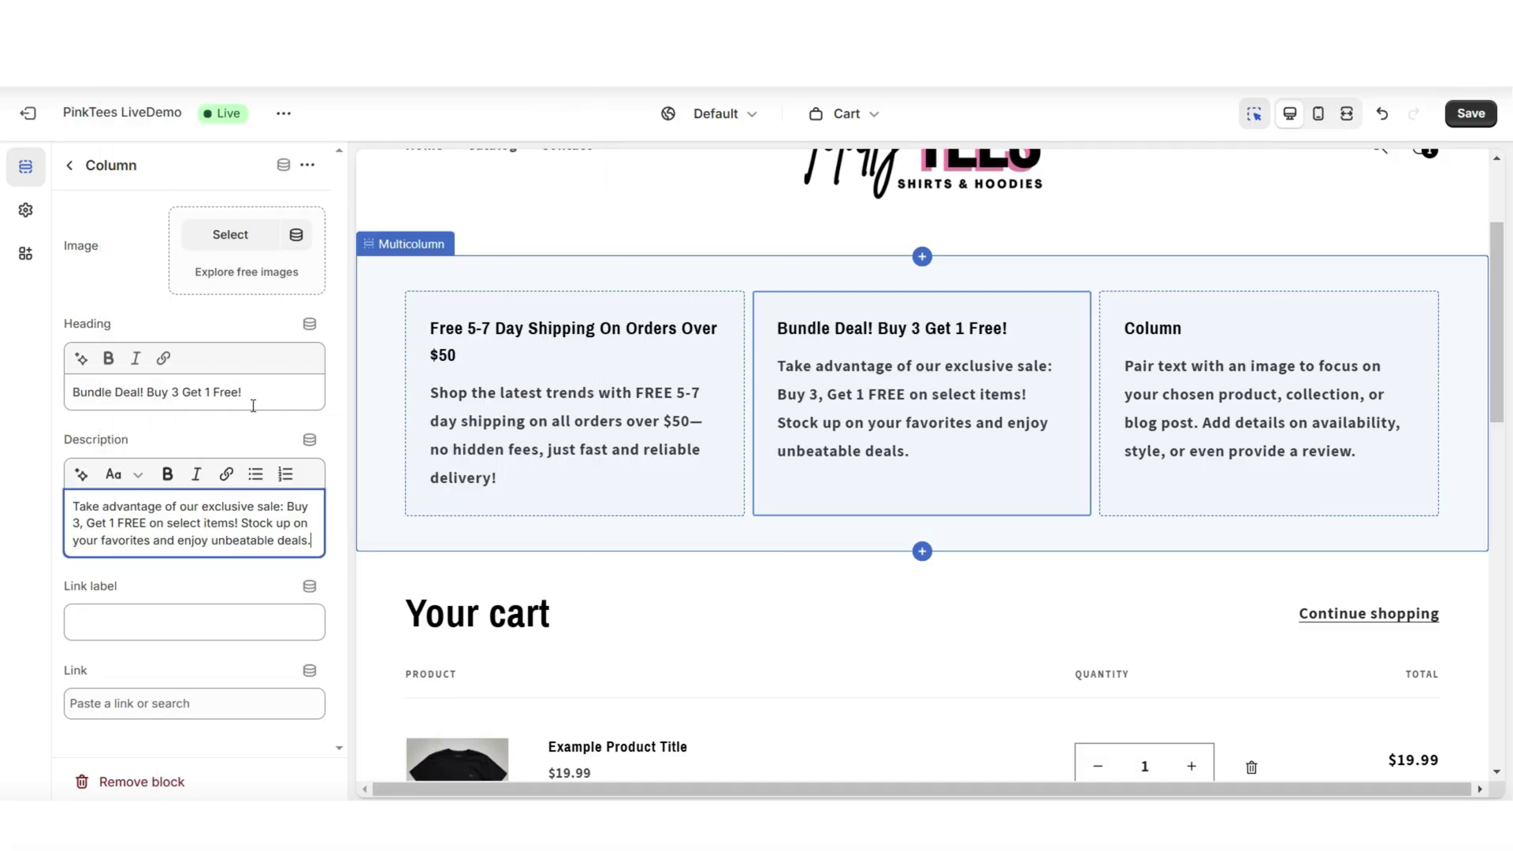
left_click(335, 477)
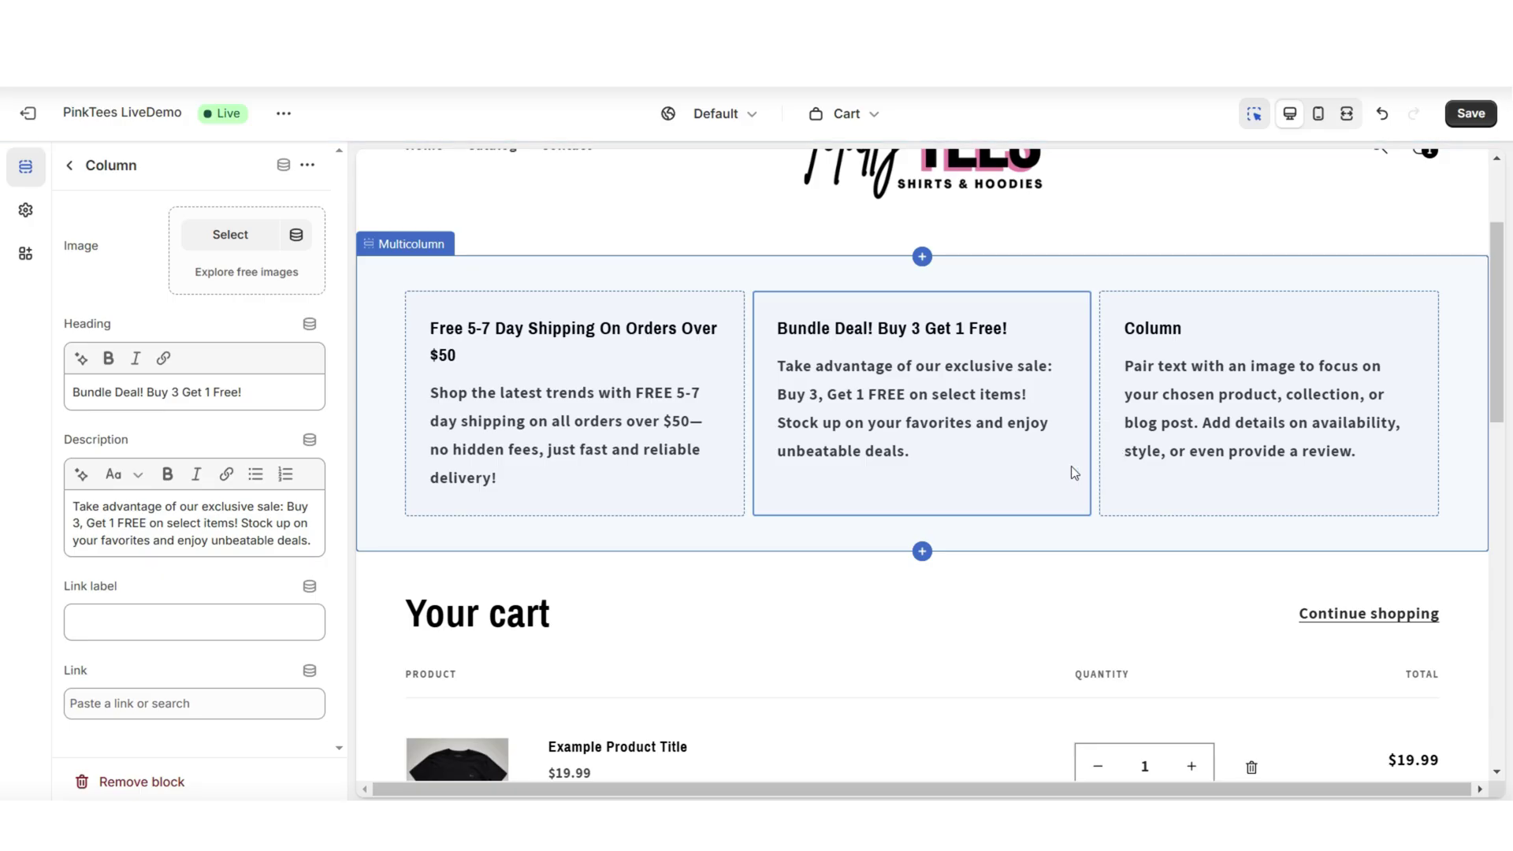
Remove the unused third column from the Multicolumn section.
left_click(1442, 441)
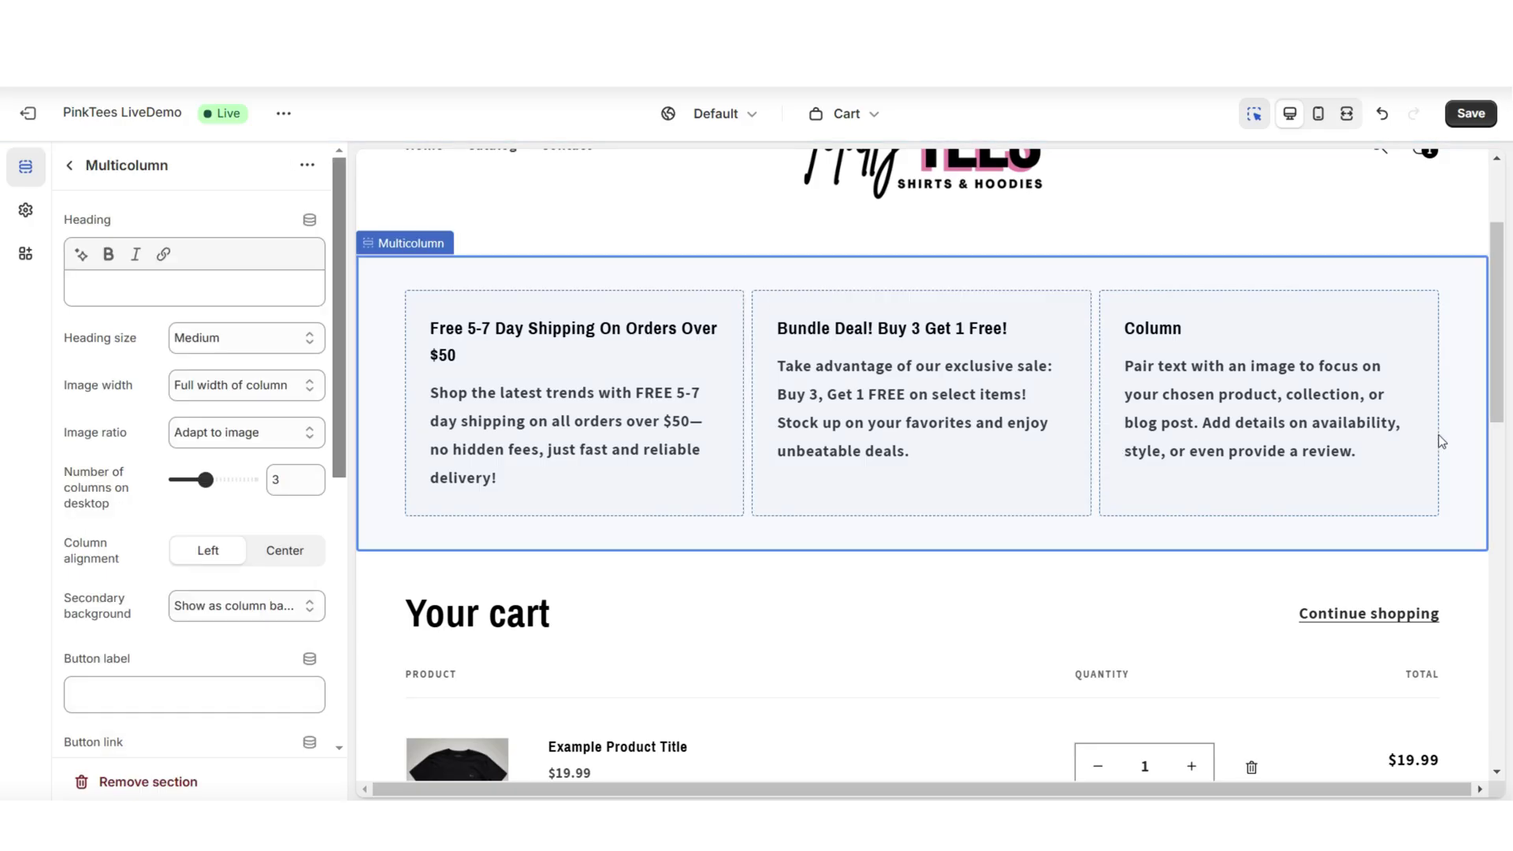
left_click(1261, 329)
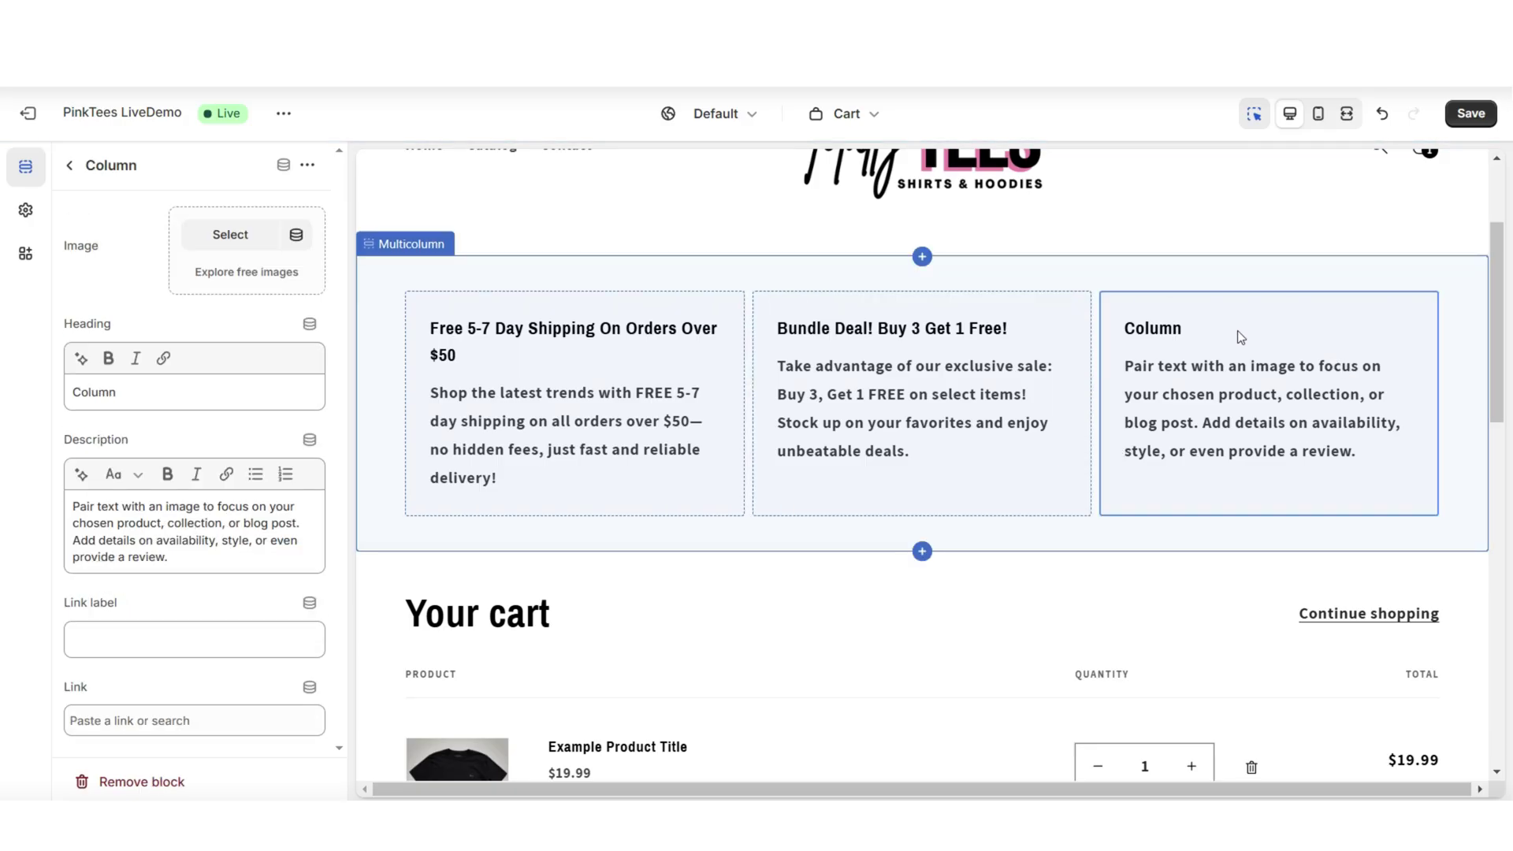
left_click(163, 780)
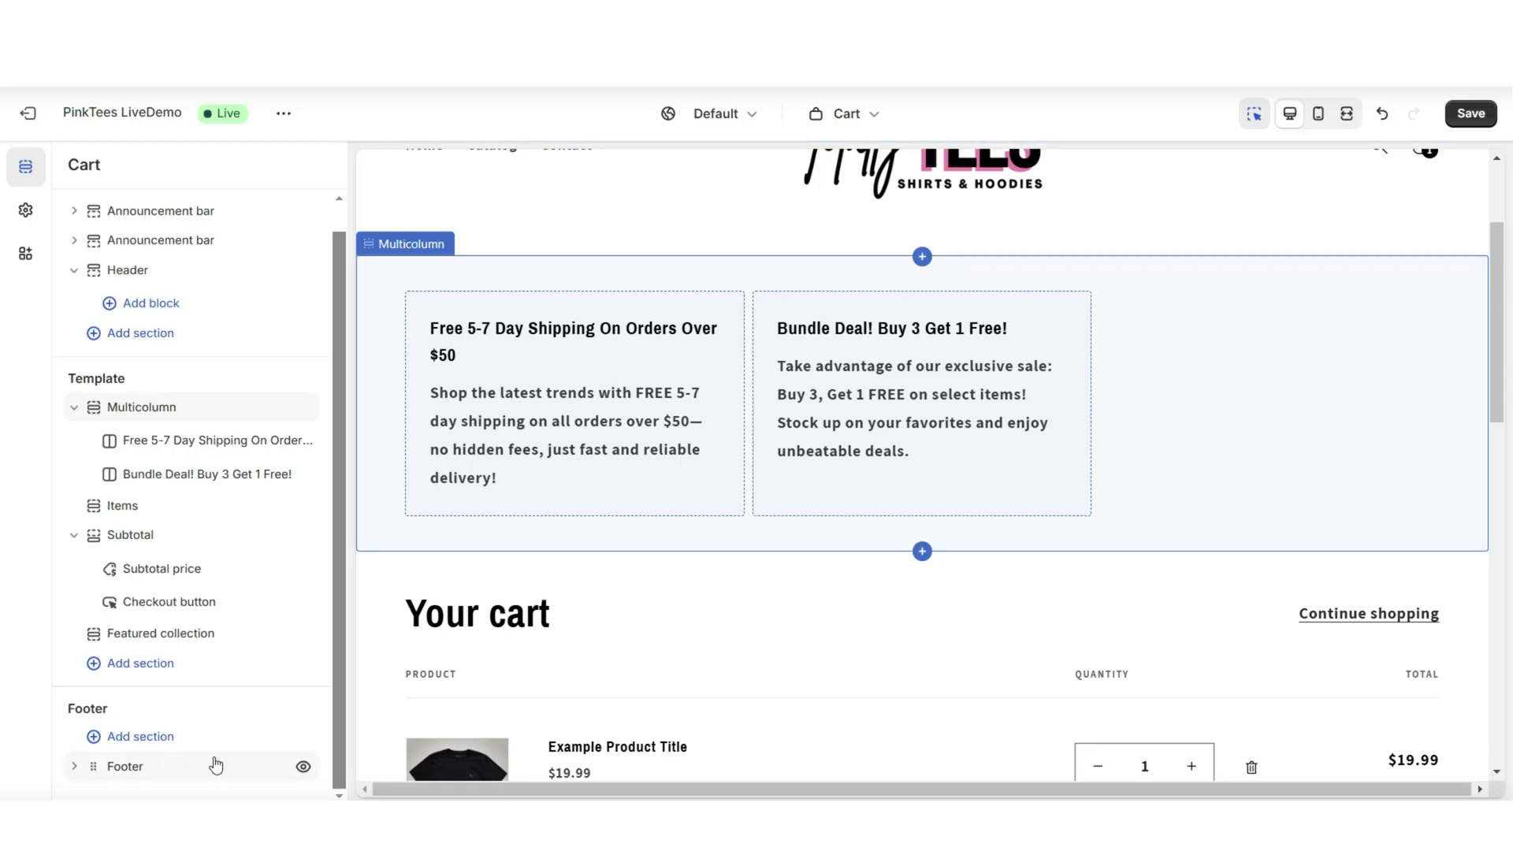
Set the Multicolumn section's number of columns on desktop to 2 and preview the cart at full width.
left_click(366, 547)
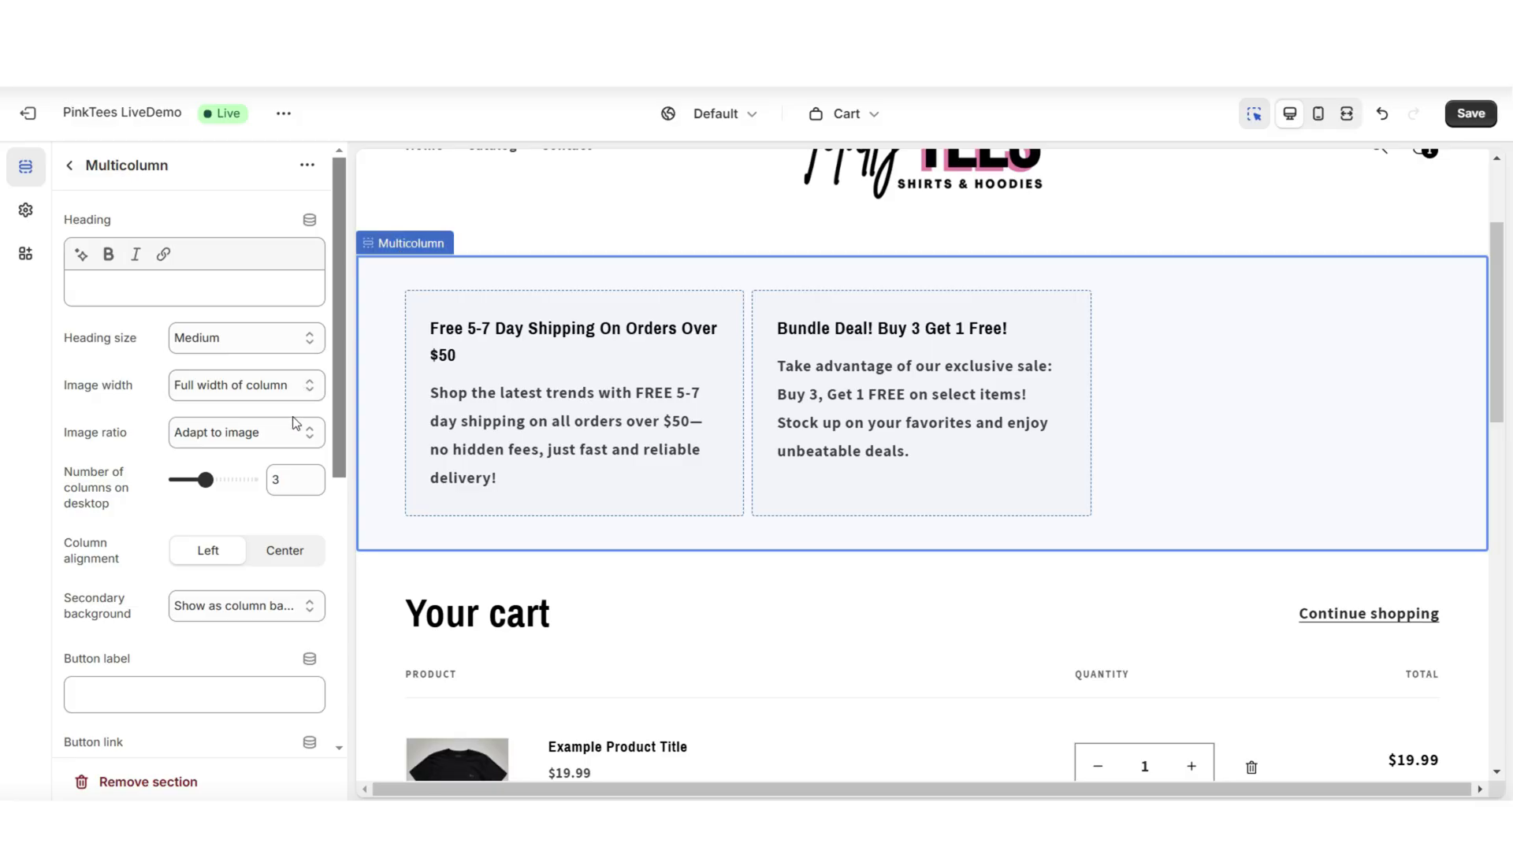
left_click_drag(205, 479, 192, 478)
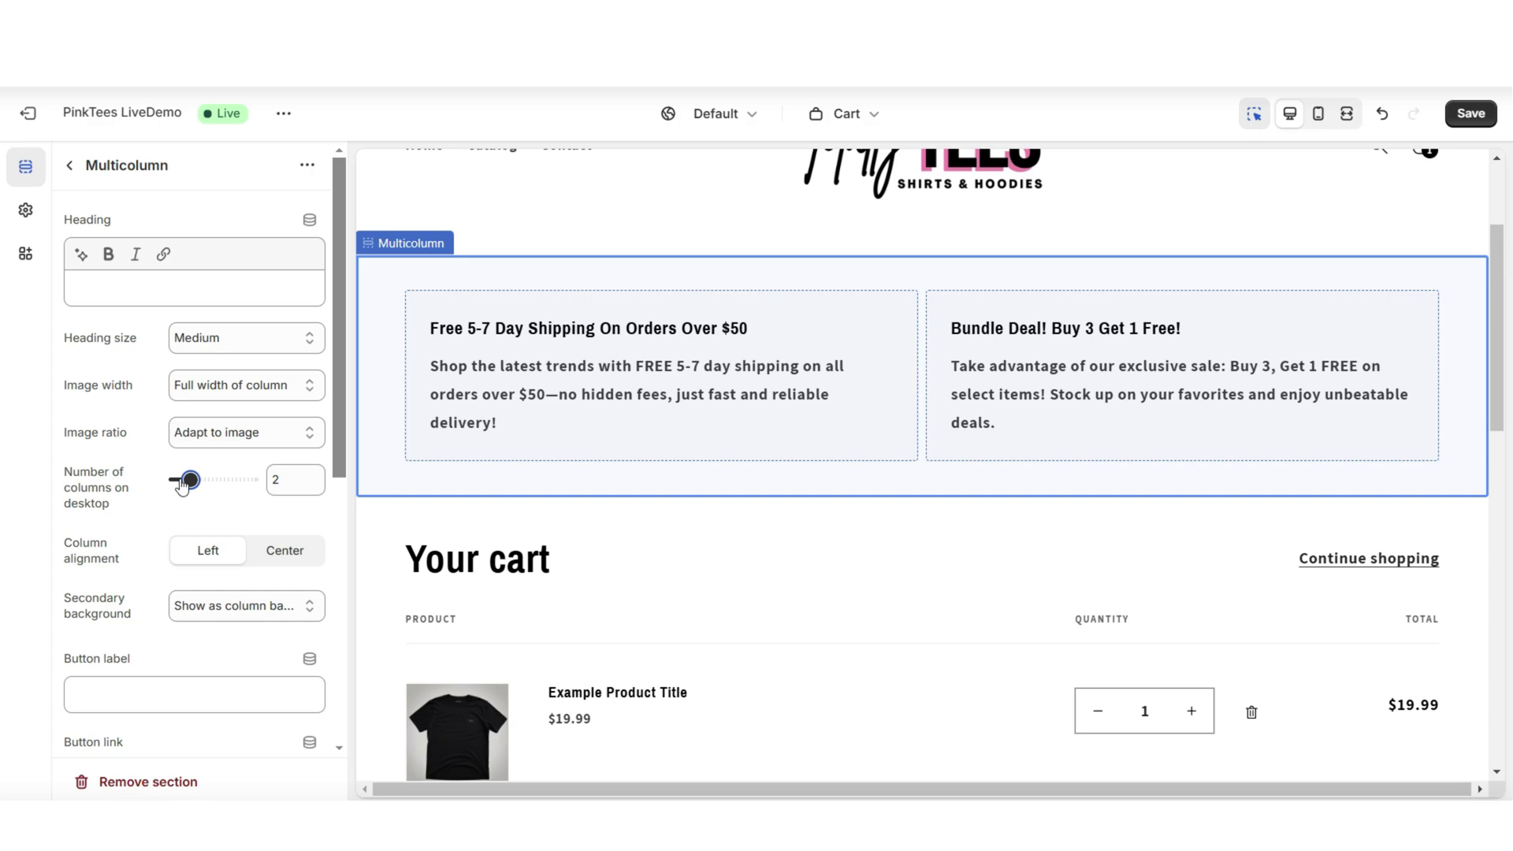
left_click(1347, 113)
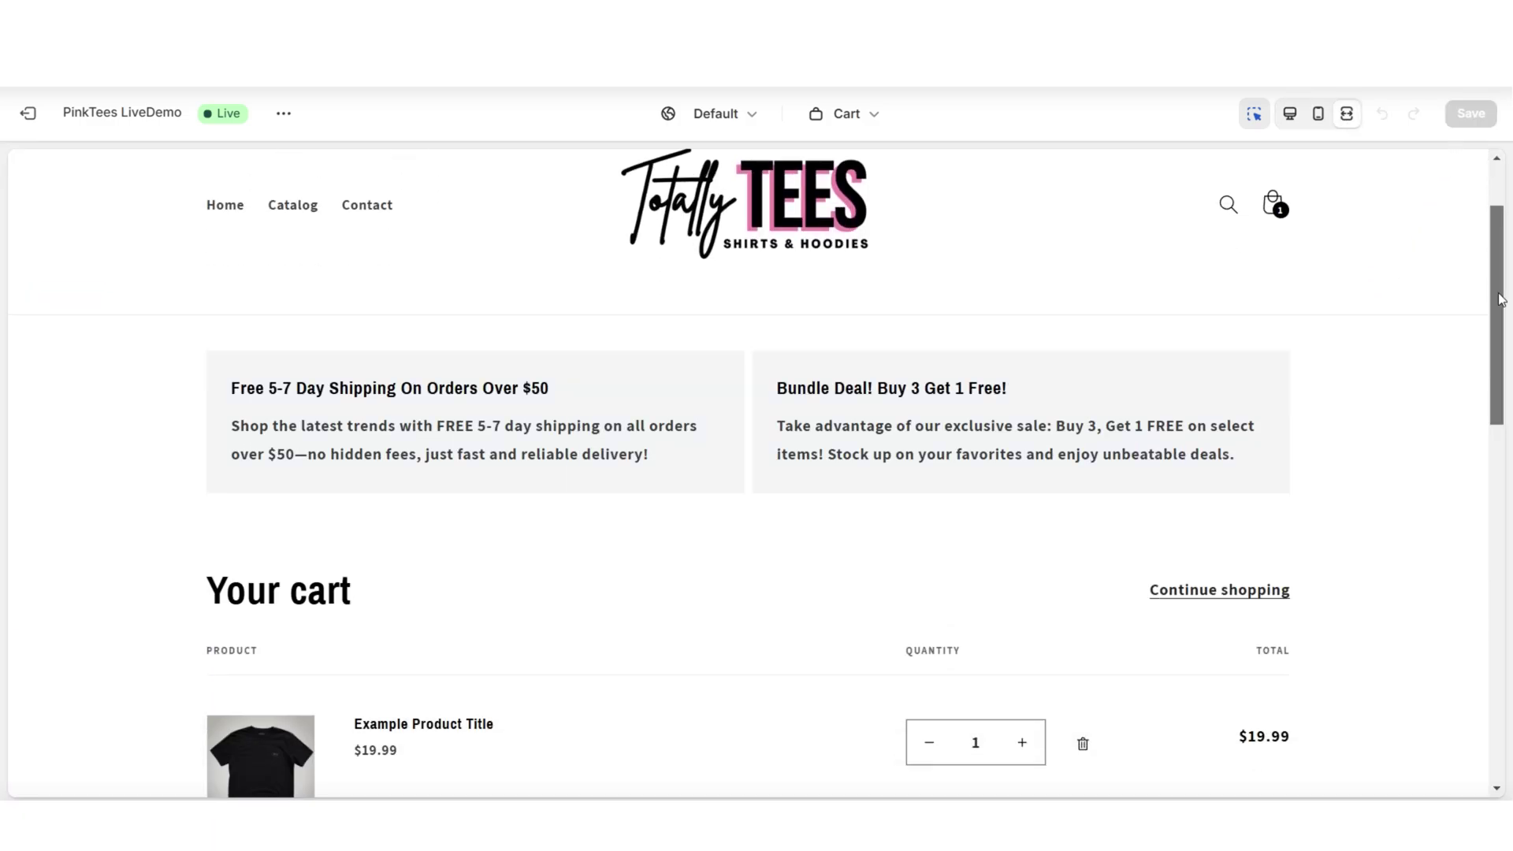
mouse_move(1500, 299)
left_mouse_down()
mouse_move(1501, 365)
mouse_move(1501, 326)
left_mouse_up()
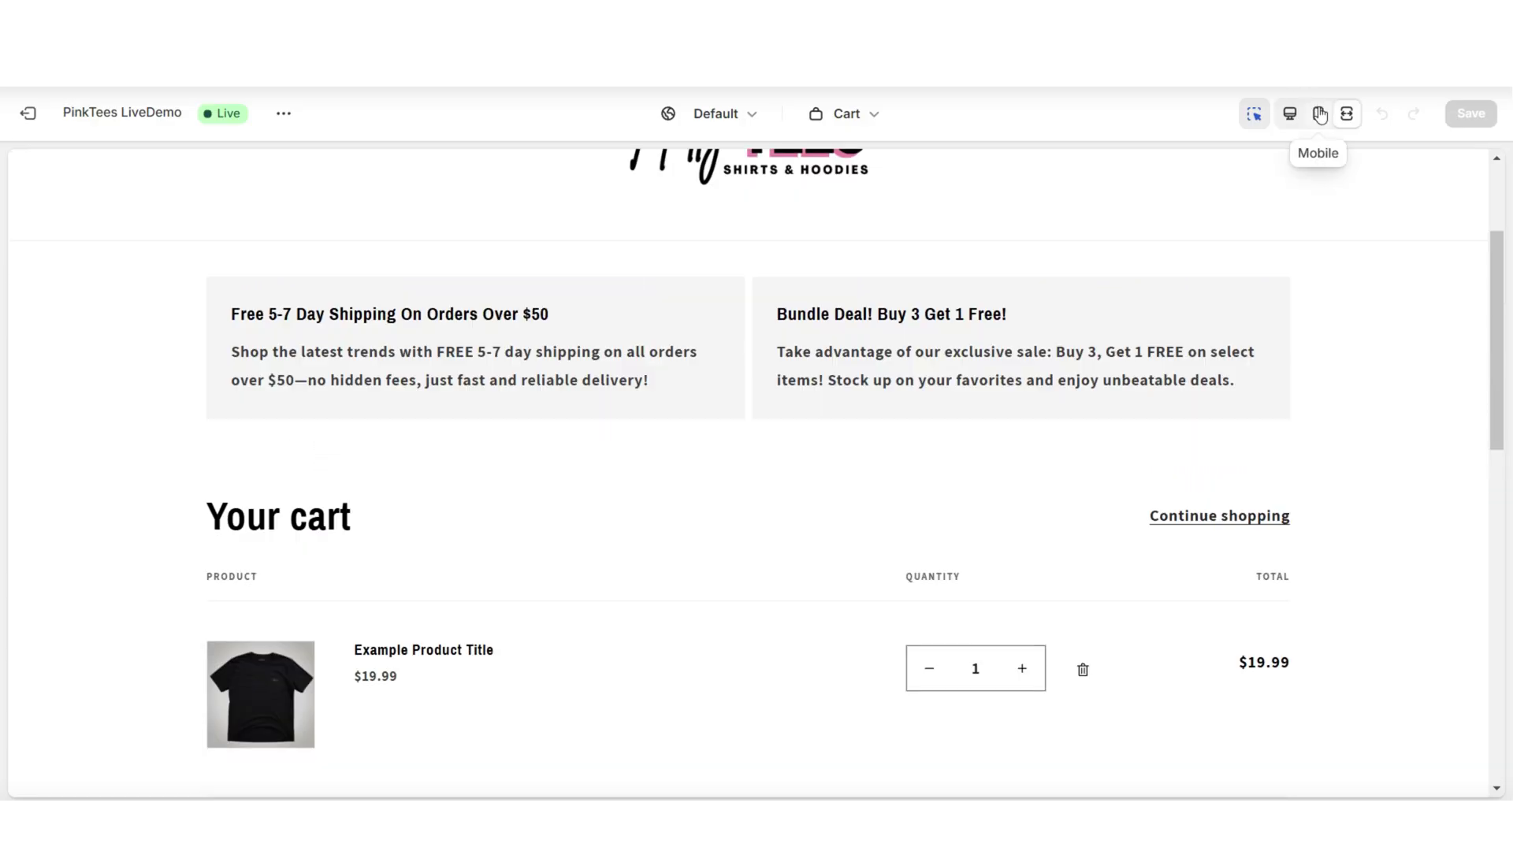
Preview the cart on mobile, enable swipe on mobile for the Multicolumn section, and advance to the second offer.
left_click(1317, 113)
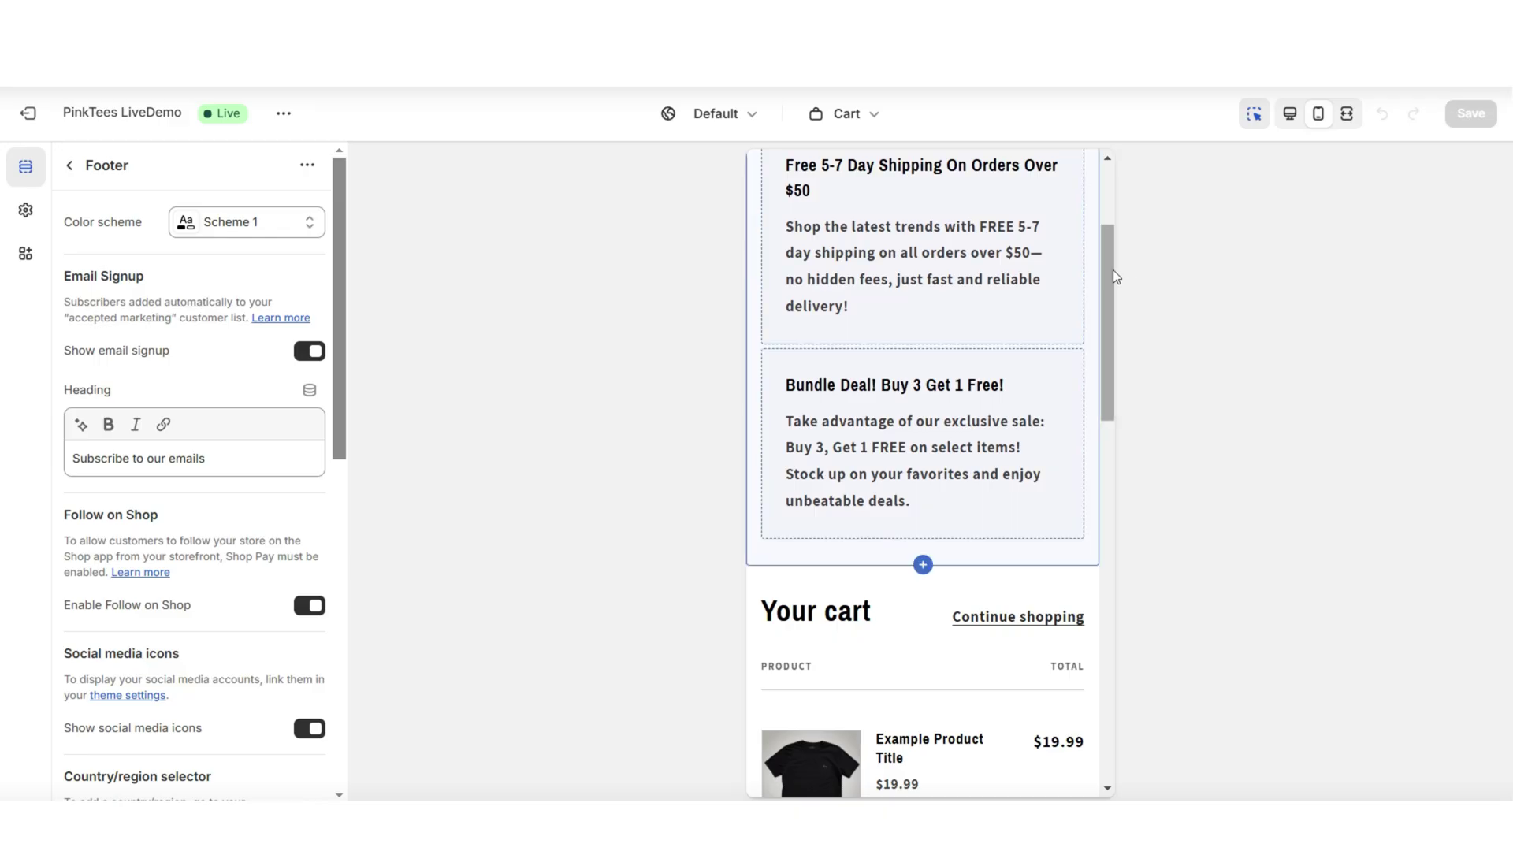
left_click_drag(1113, 270, 1108, 234)
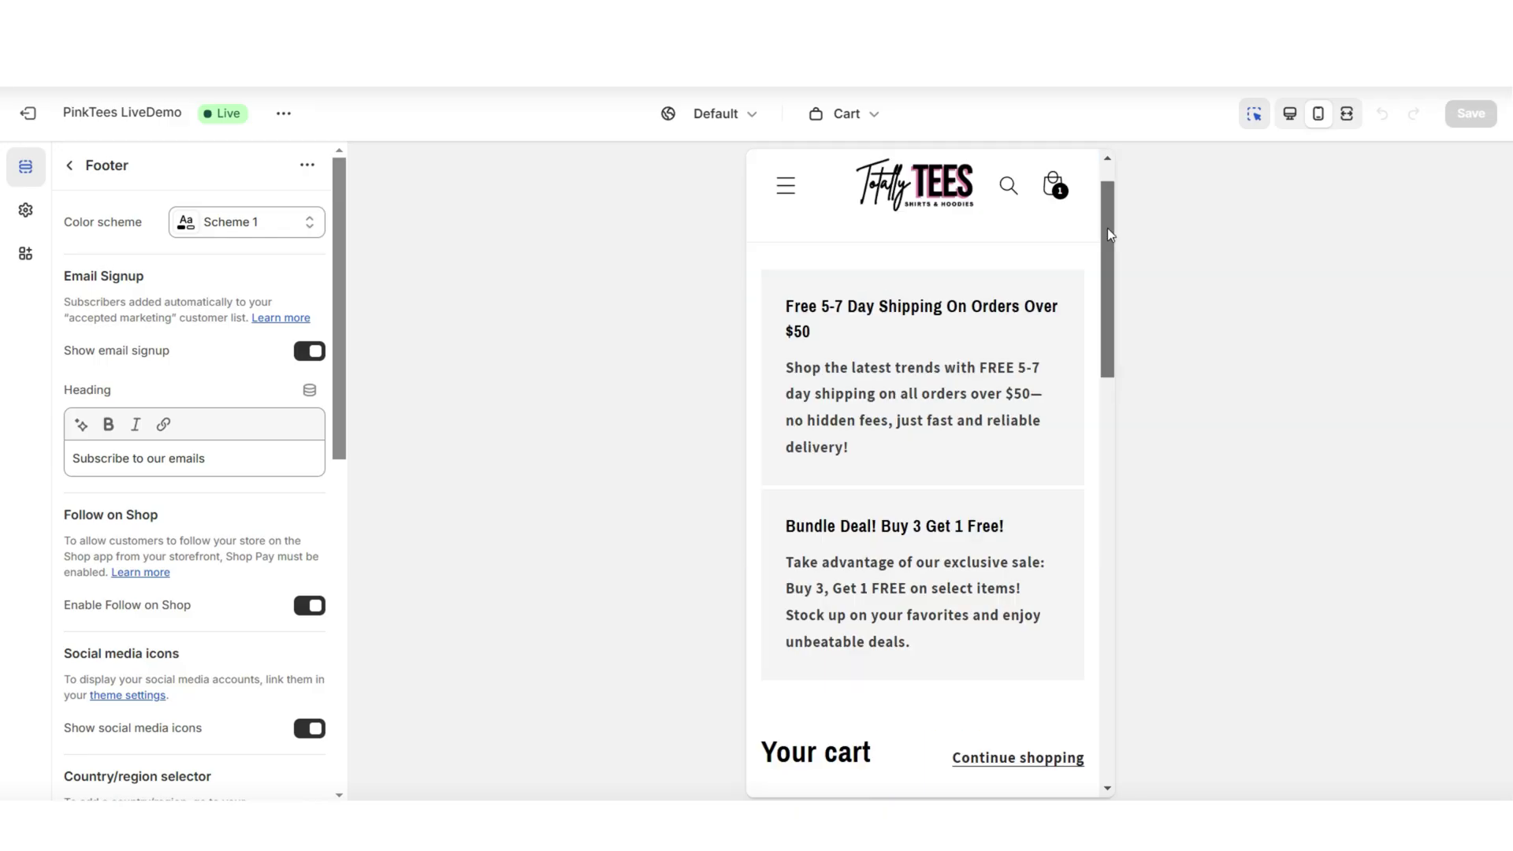
left_click_drag(1106, 230, 1105, 243)
left_click(1096, 251)
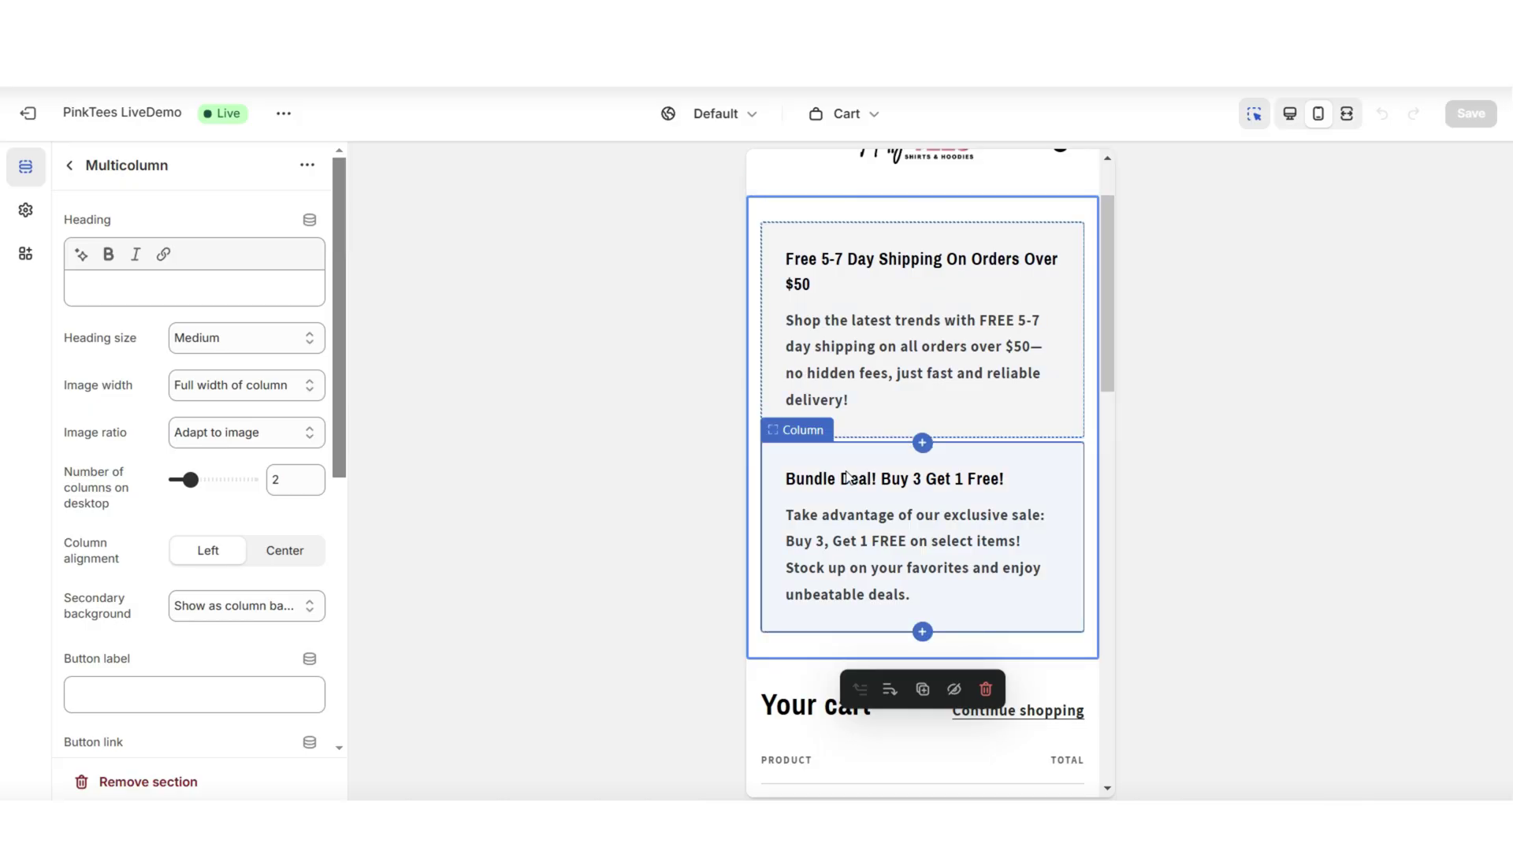
scroll(117, 411, "down", 6)
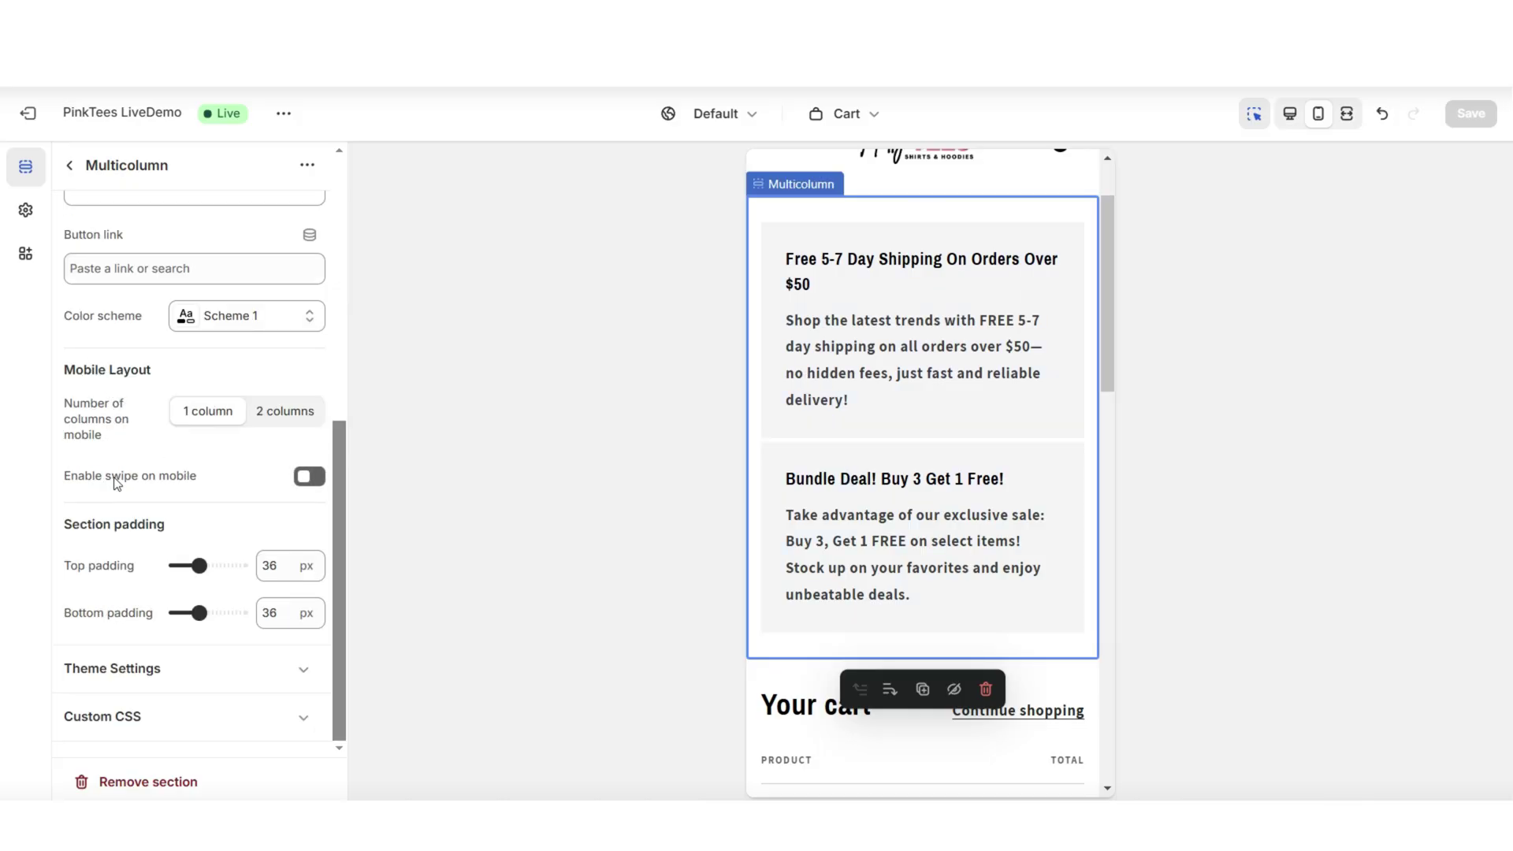
left_click(314, 479)
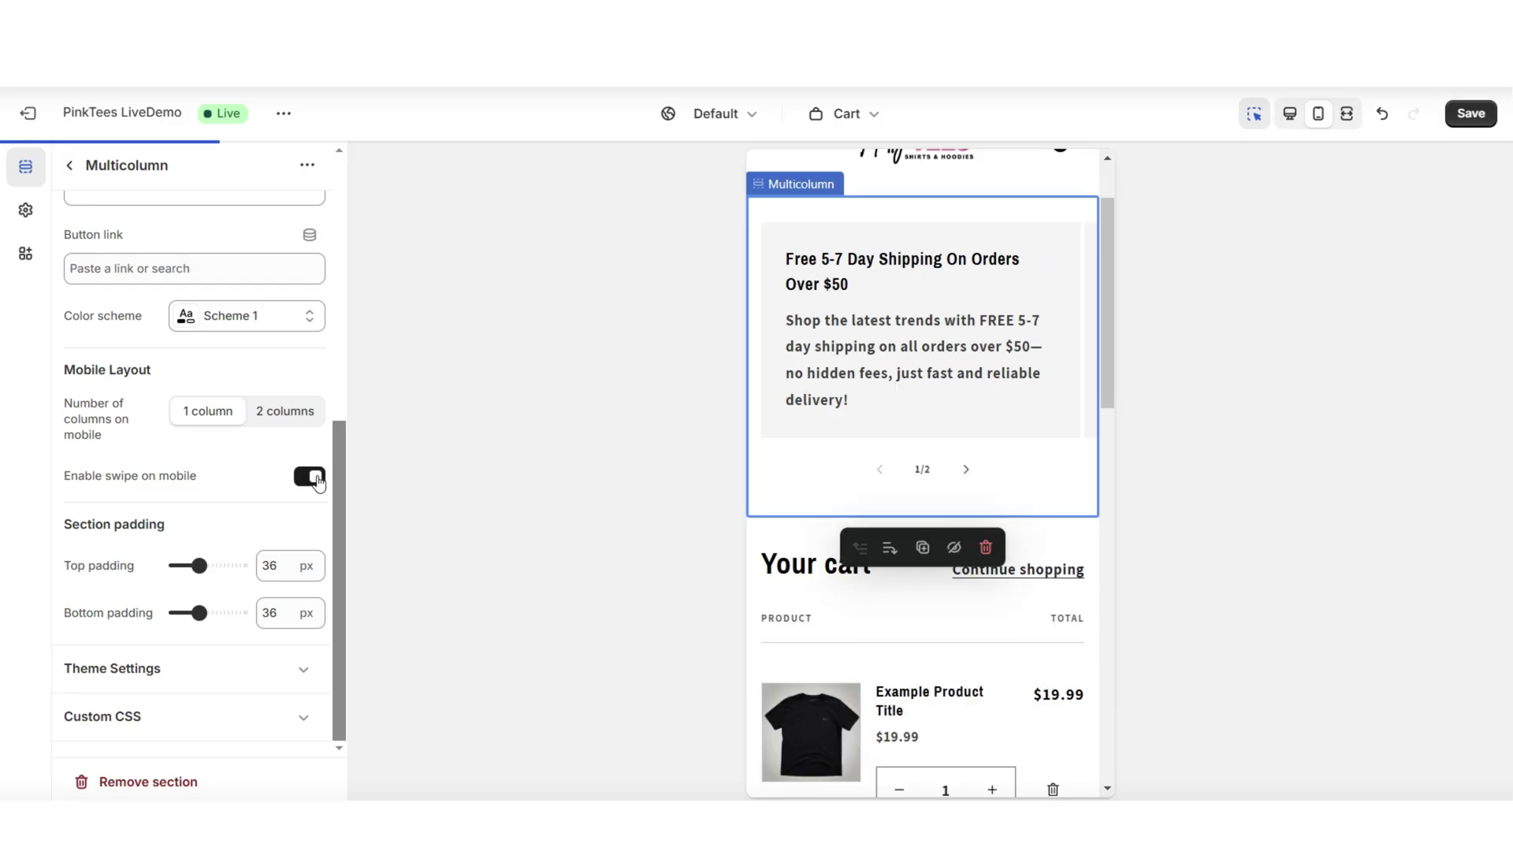
left_click_drag(1104, 348, 1109, 318)
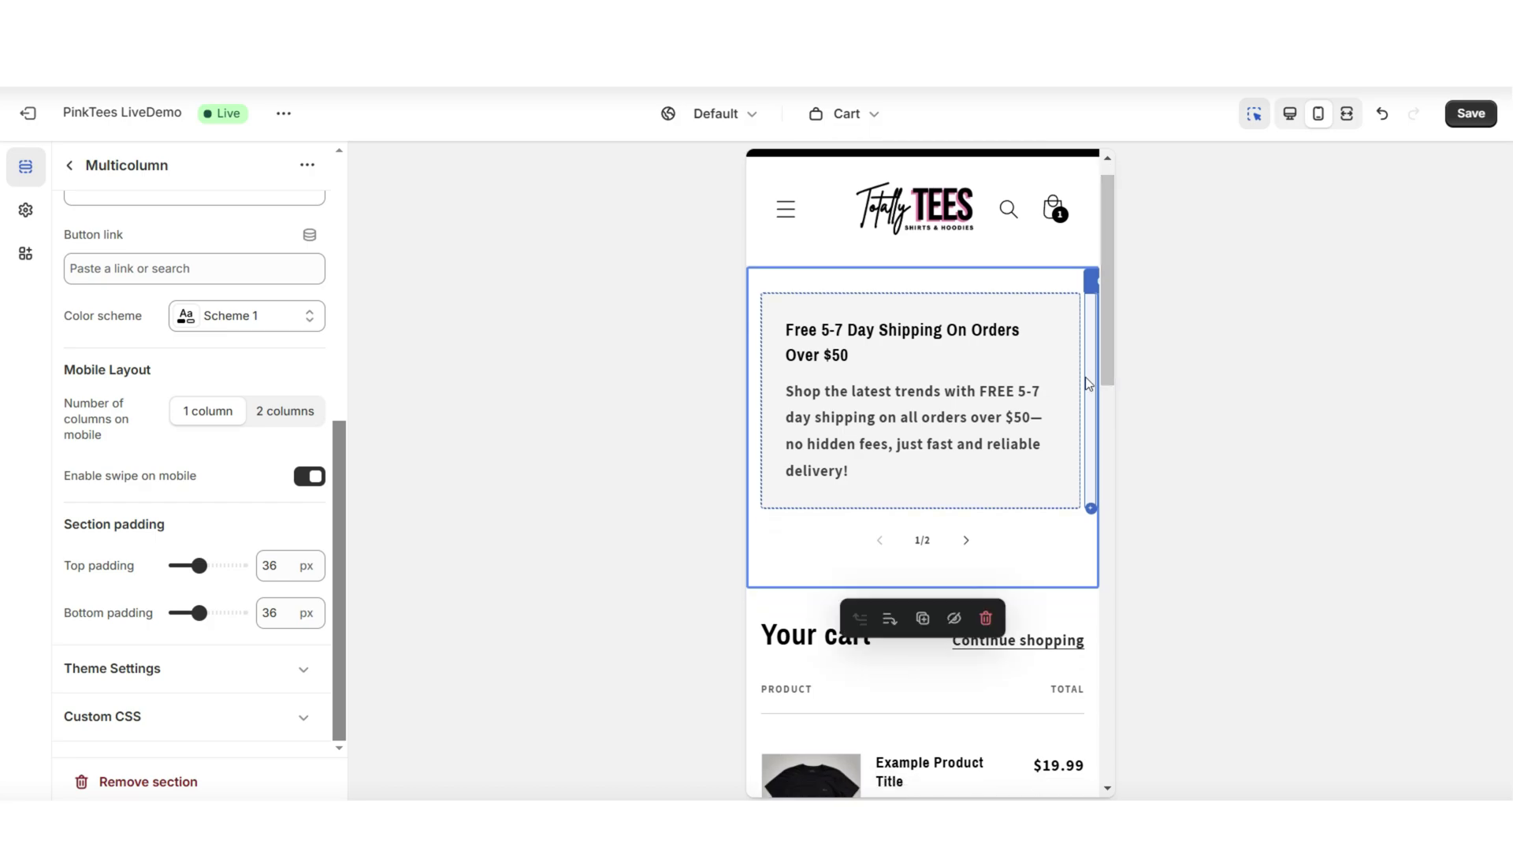
left_click(965, 540)
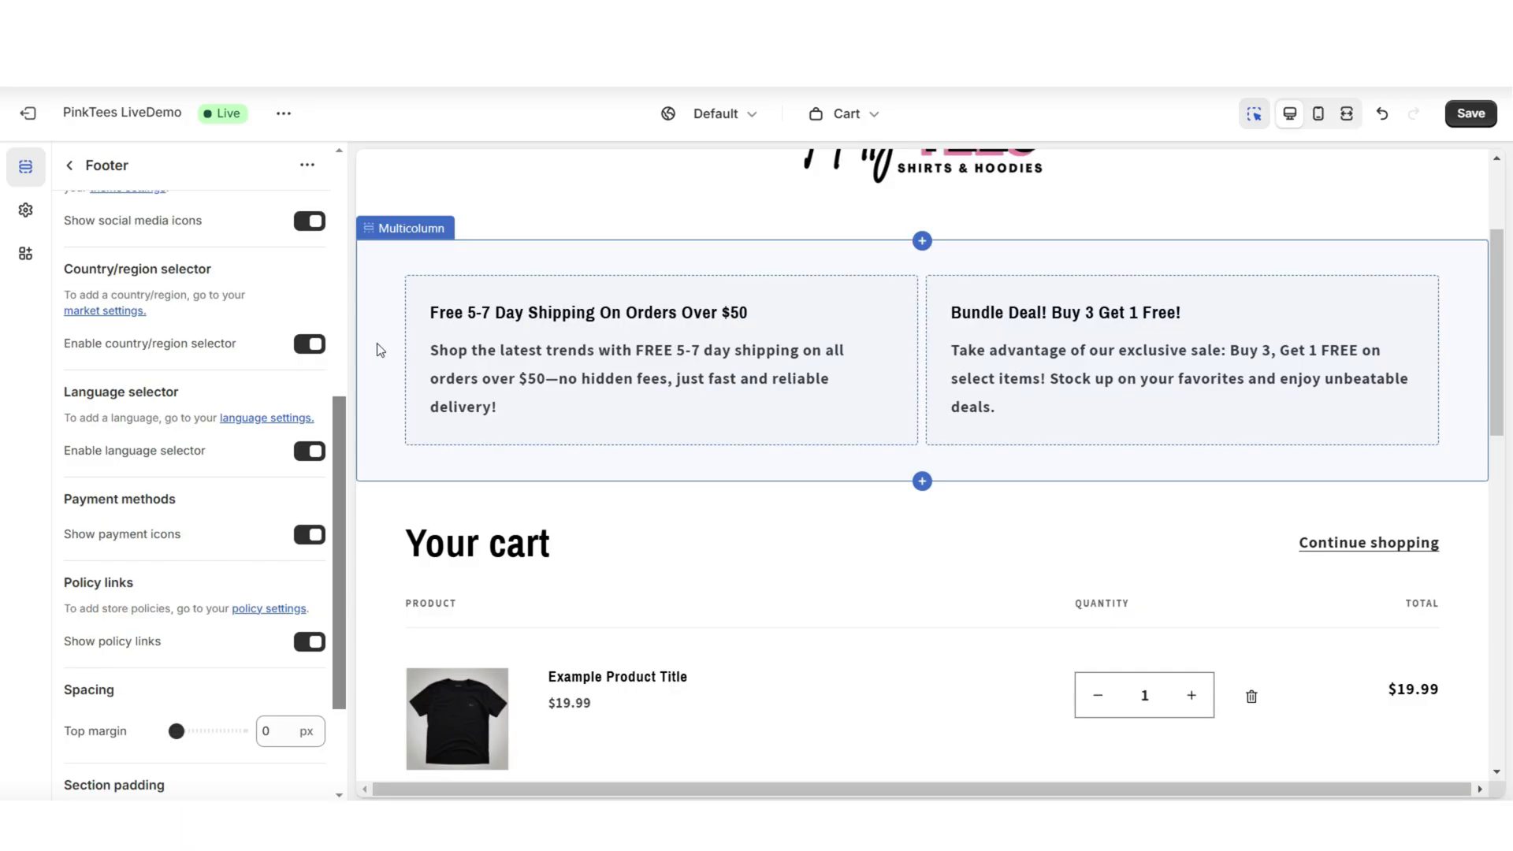
Center the Multicolumn section's column alignment, set its secondary background to None, and preview at full width.
left_click(381, 350)
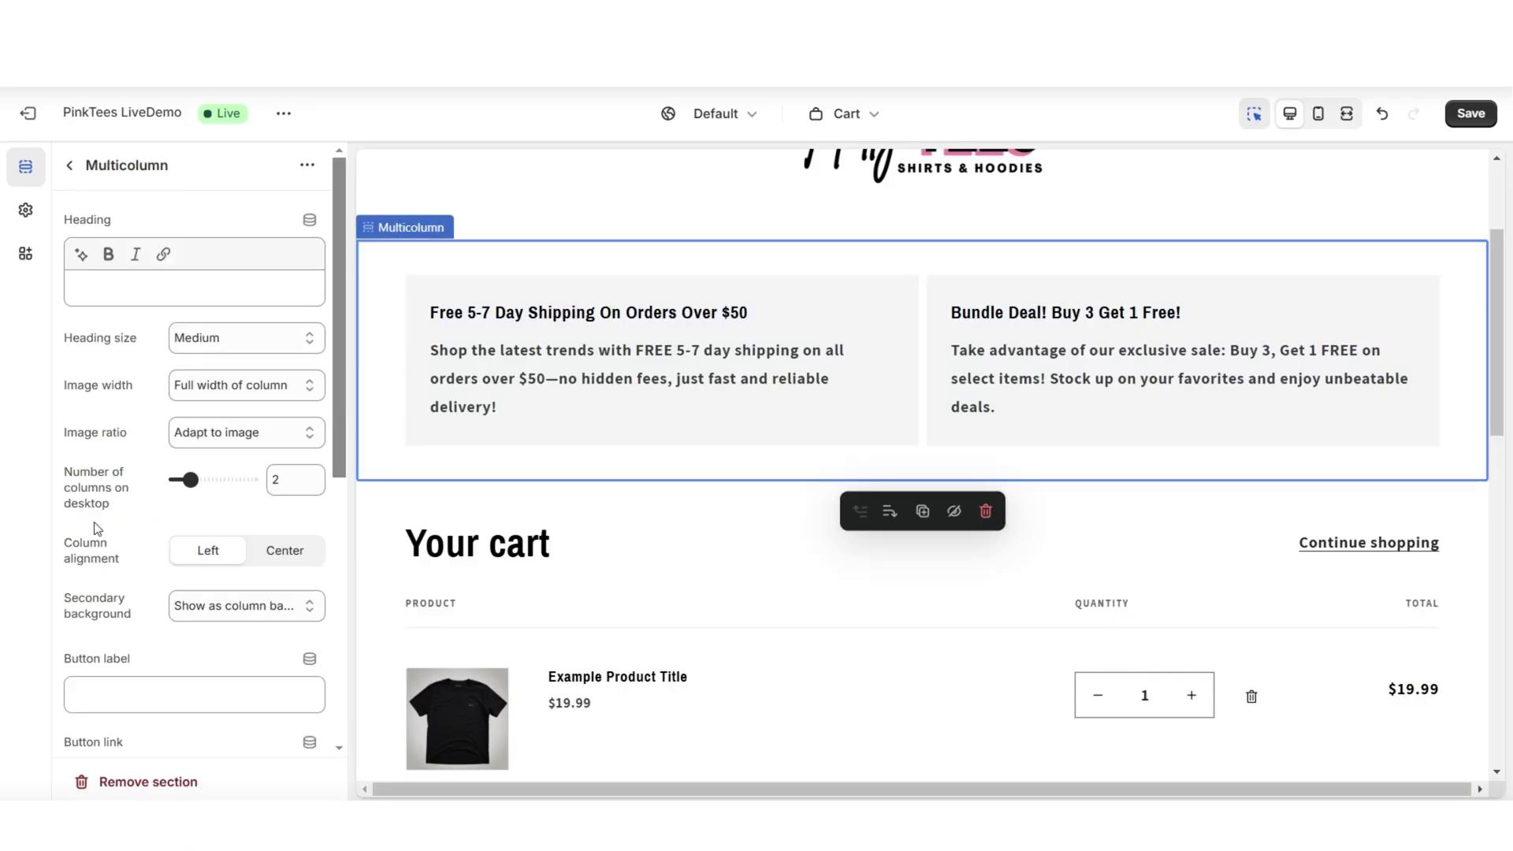
left_click(259, 556)
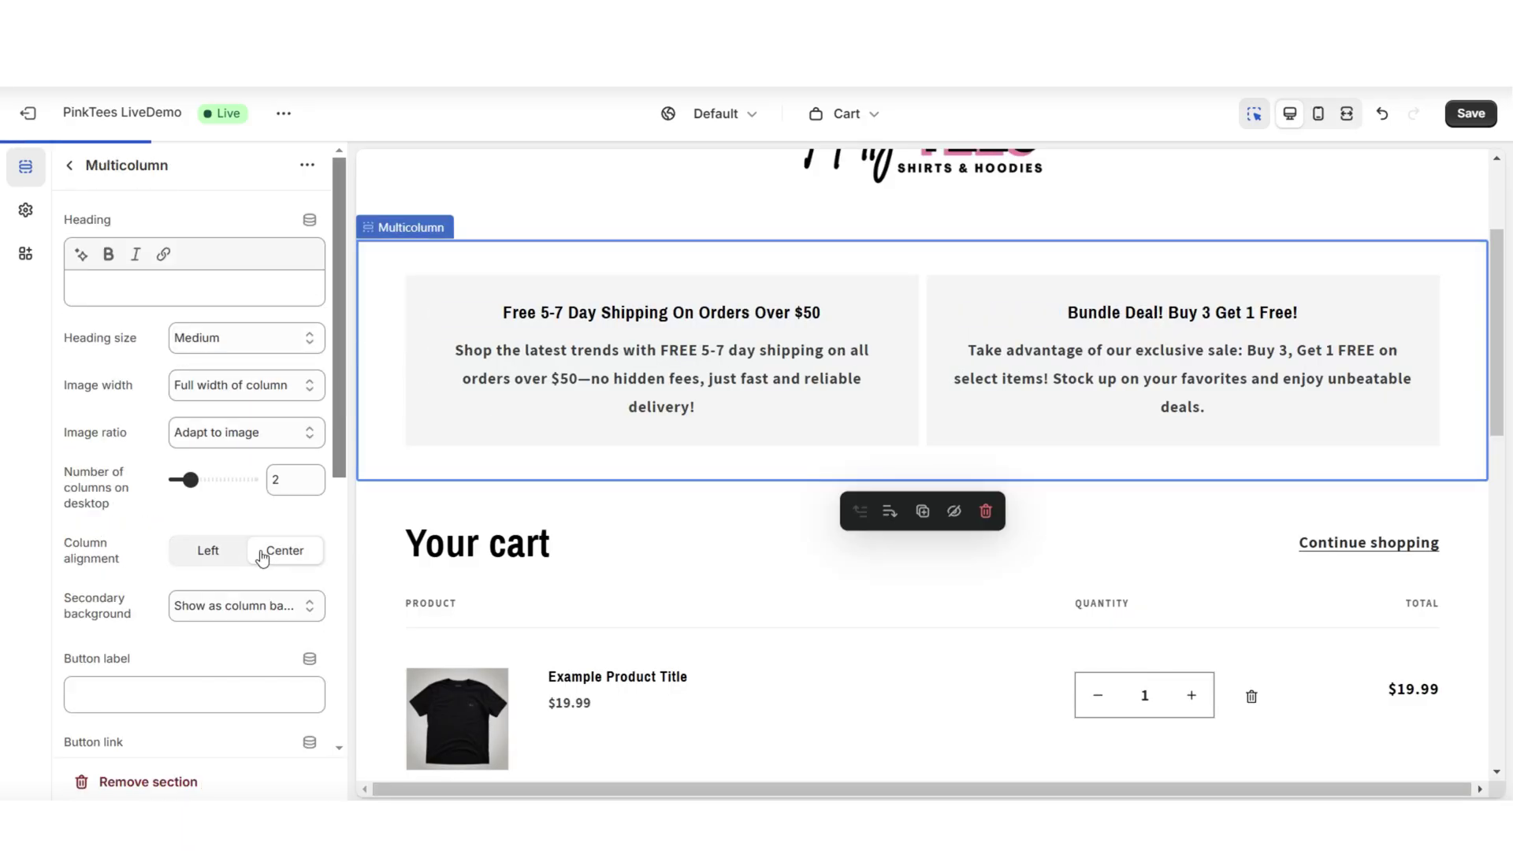
scroll(1501, 320, "up", 1)
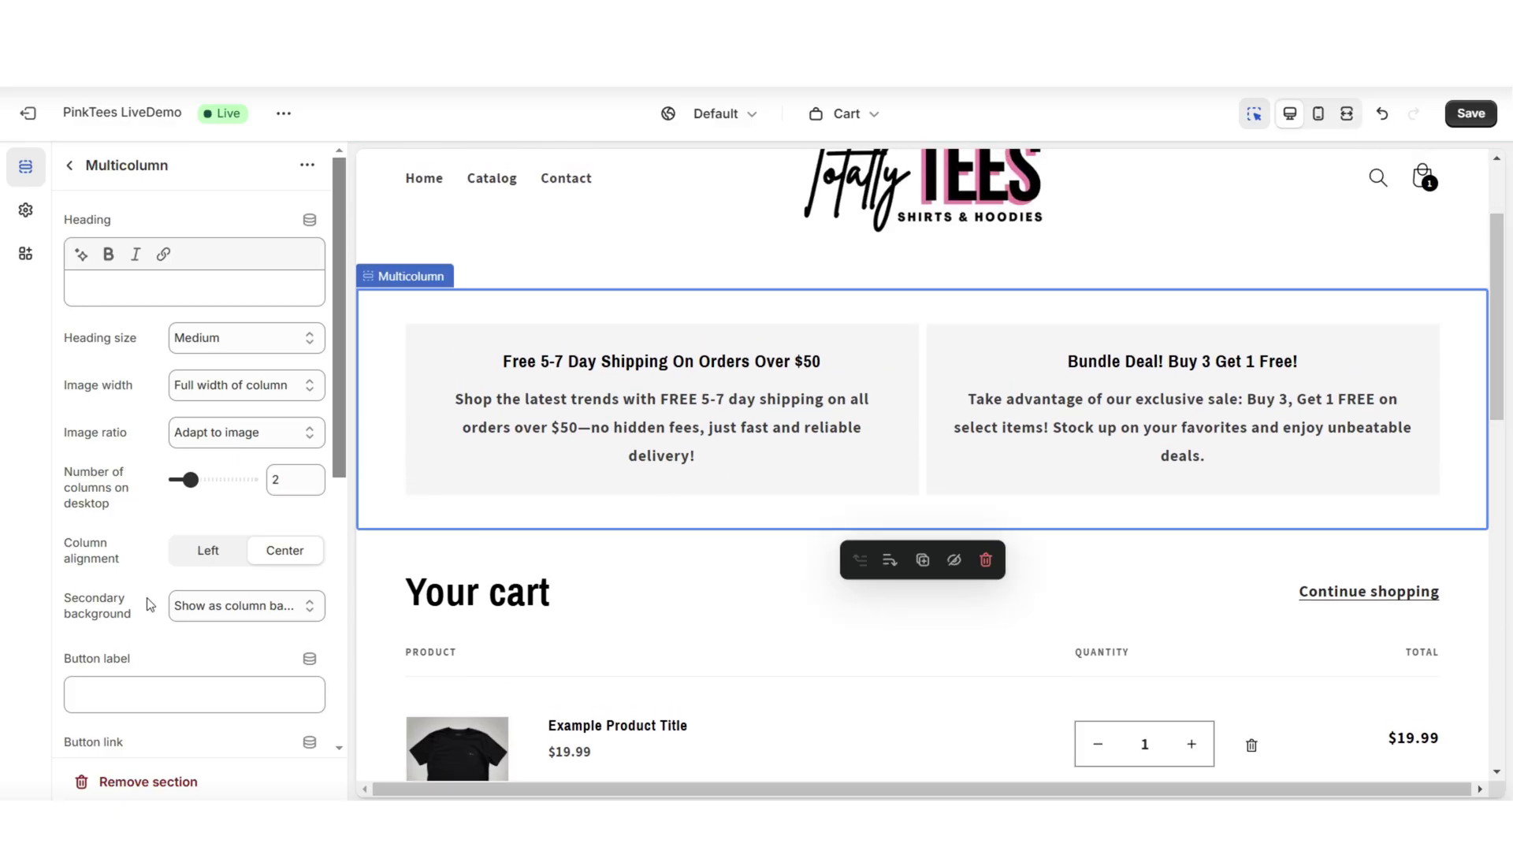
left_click(219, 618)
left_click(222, 628)
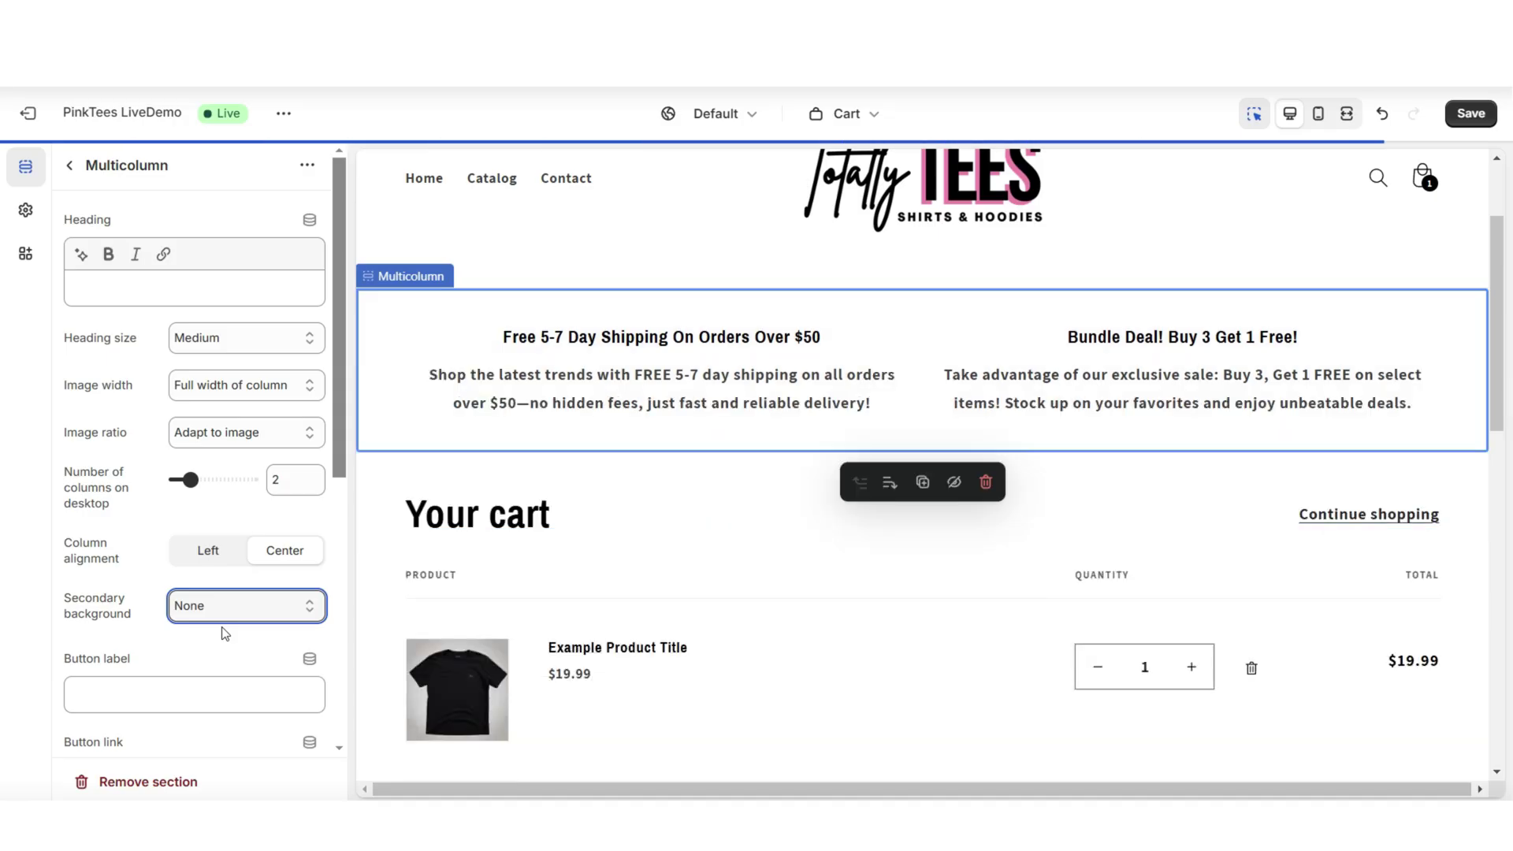
left_click(1346, 114)
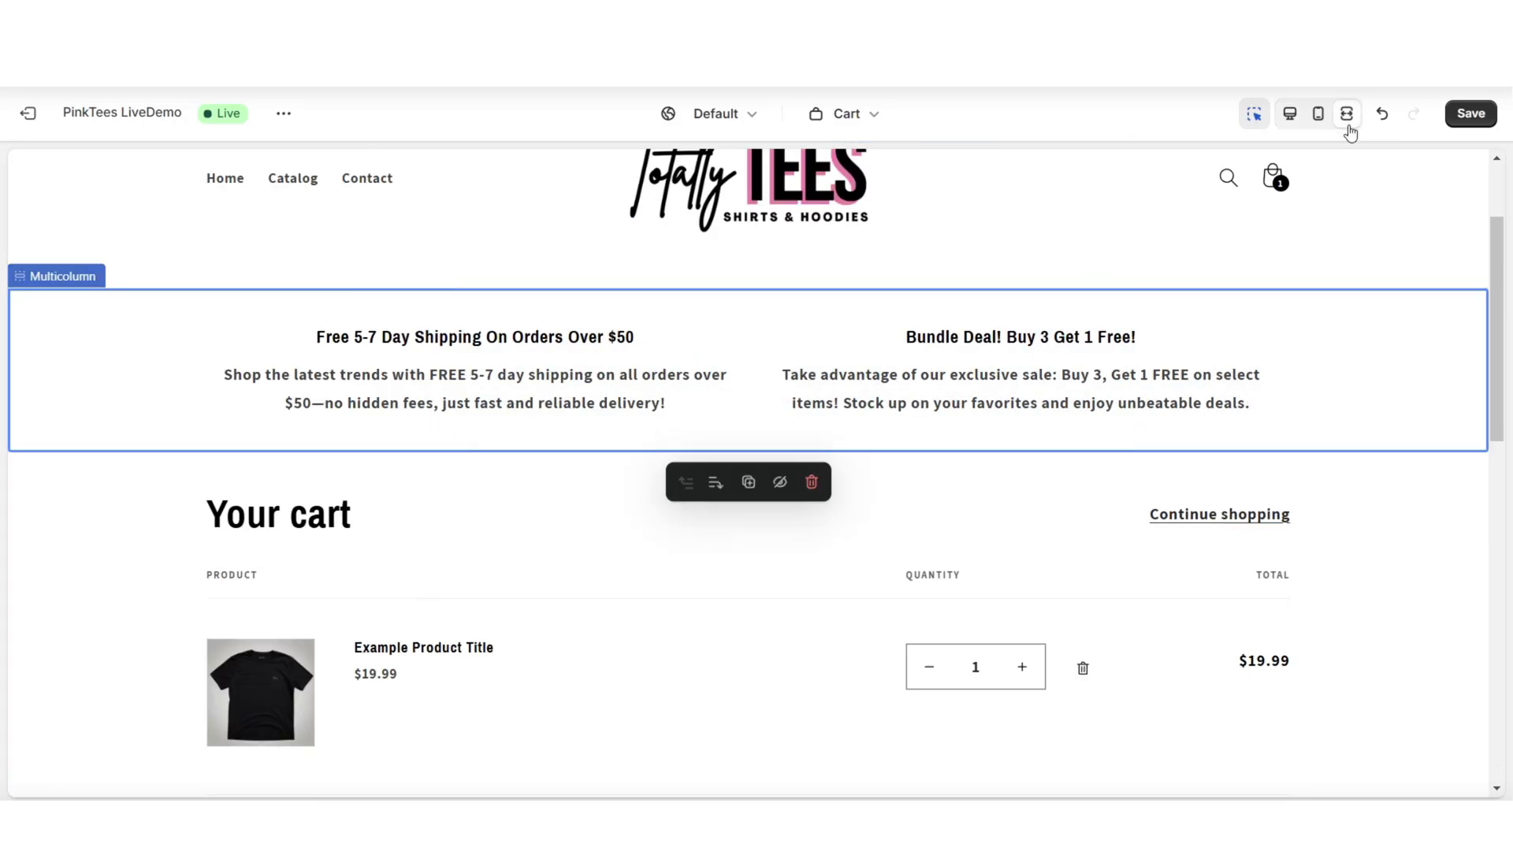
scroll(1479, 315, "down", 2)
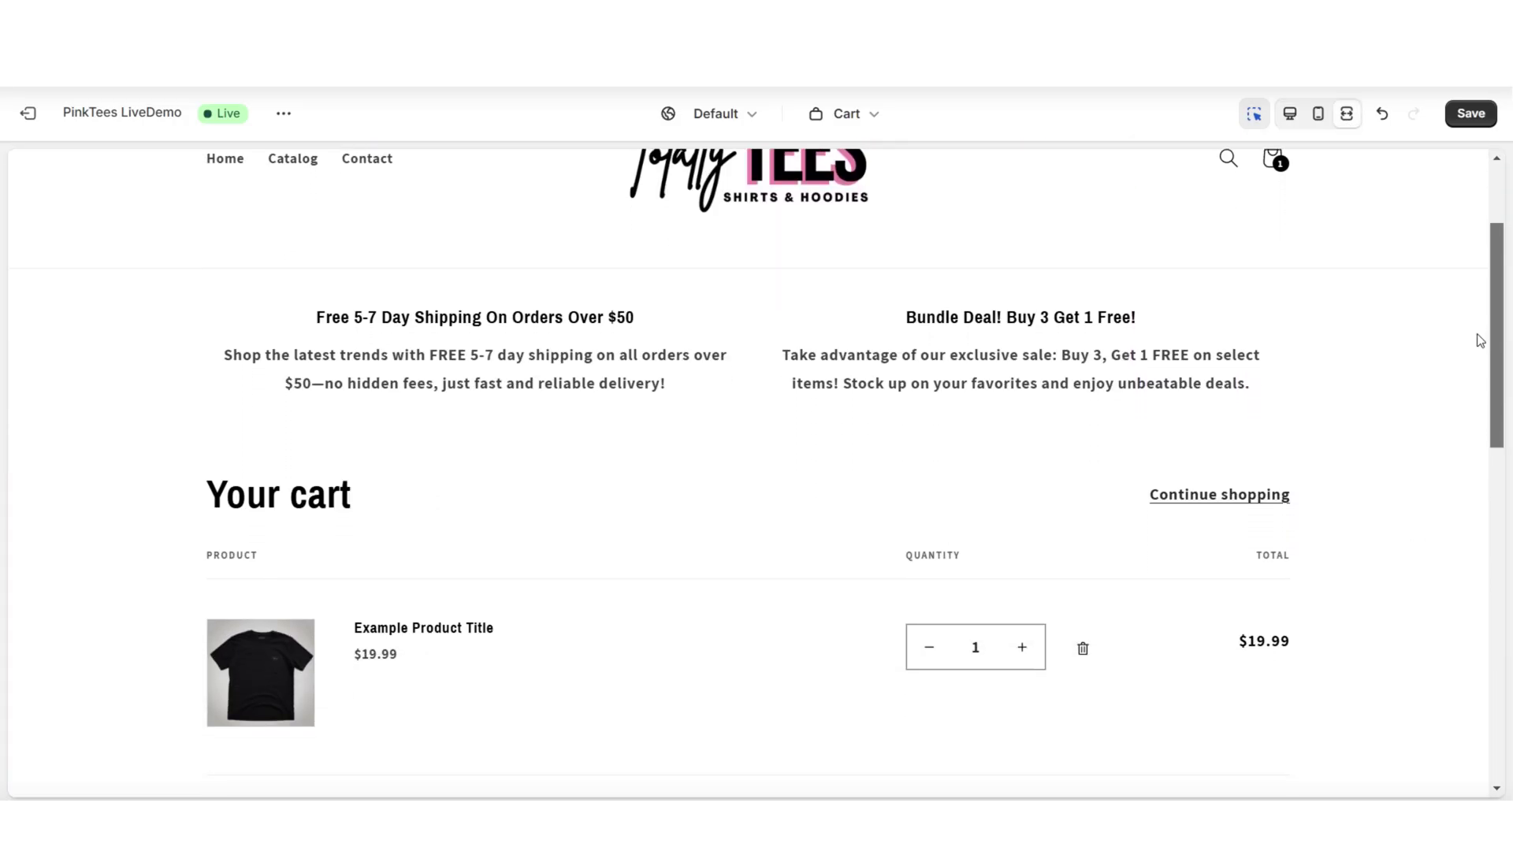
Undo the Multicolumn section's column alignment and secondary background changes.
left_click(1382, 115)
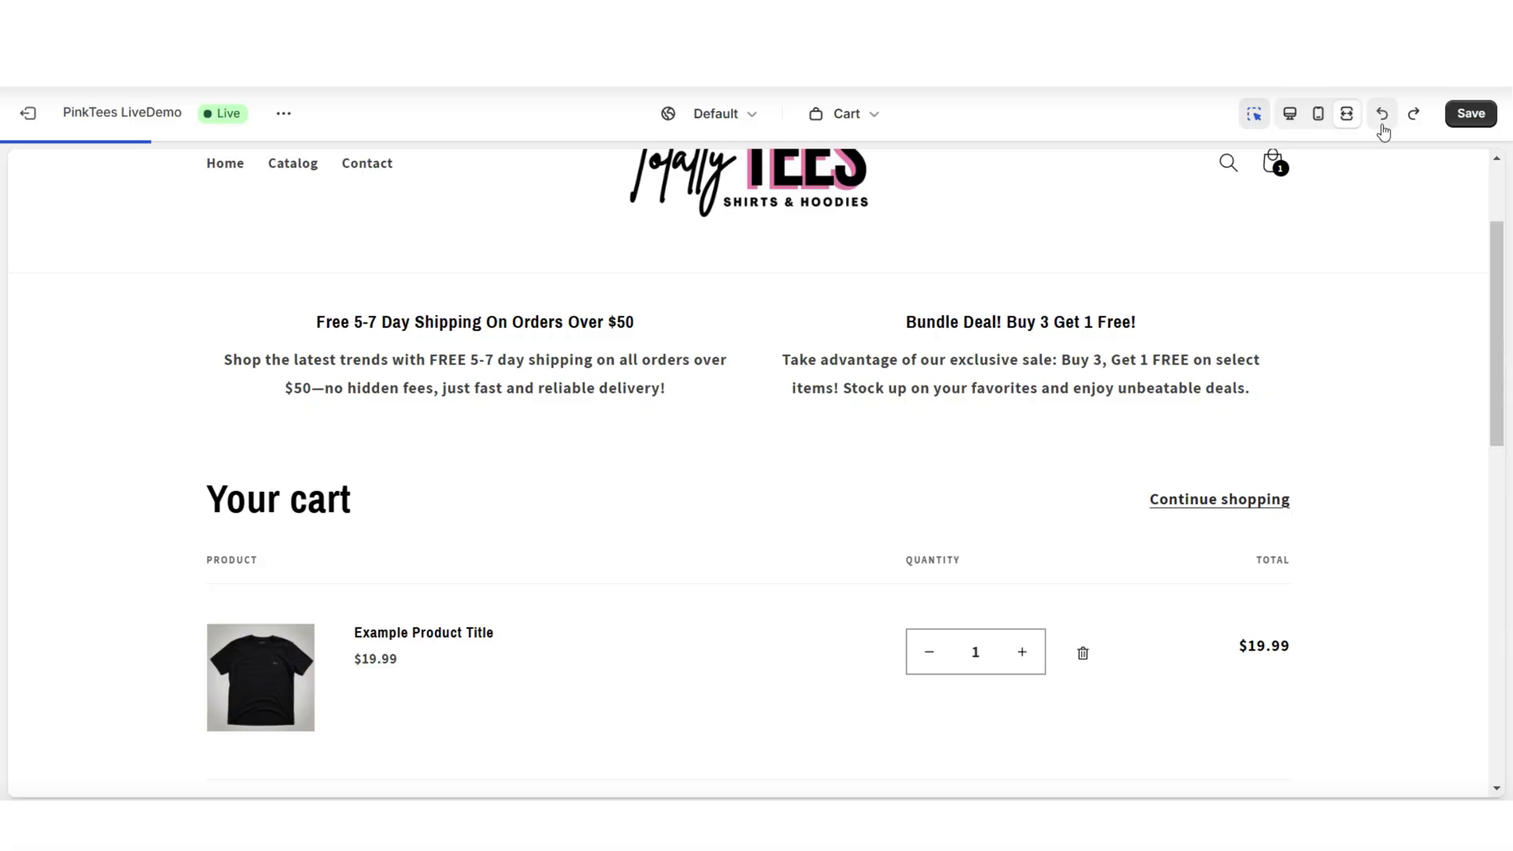
scroll(1495, 358, "down", 2)
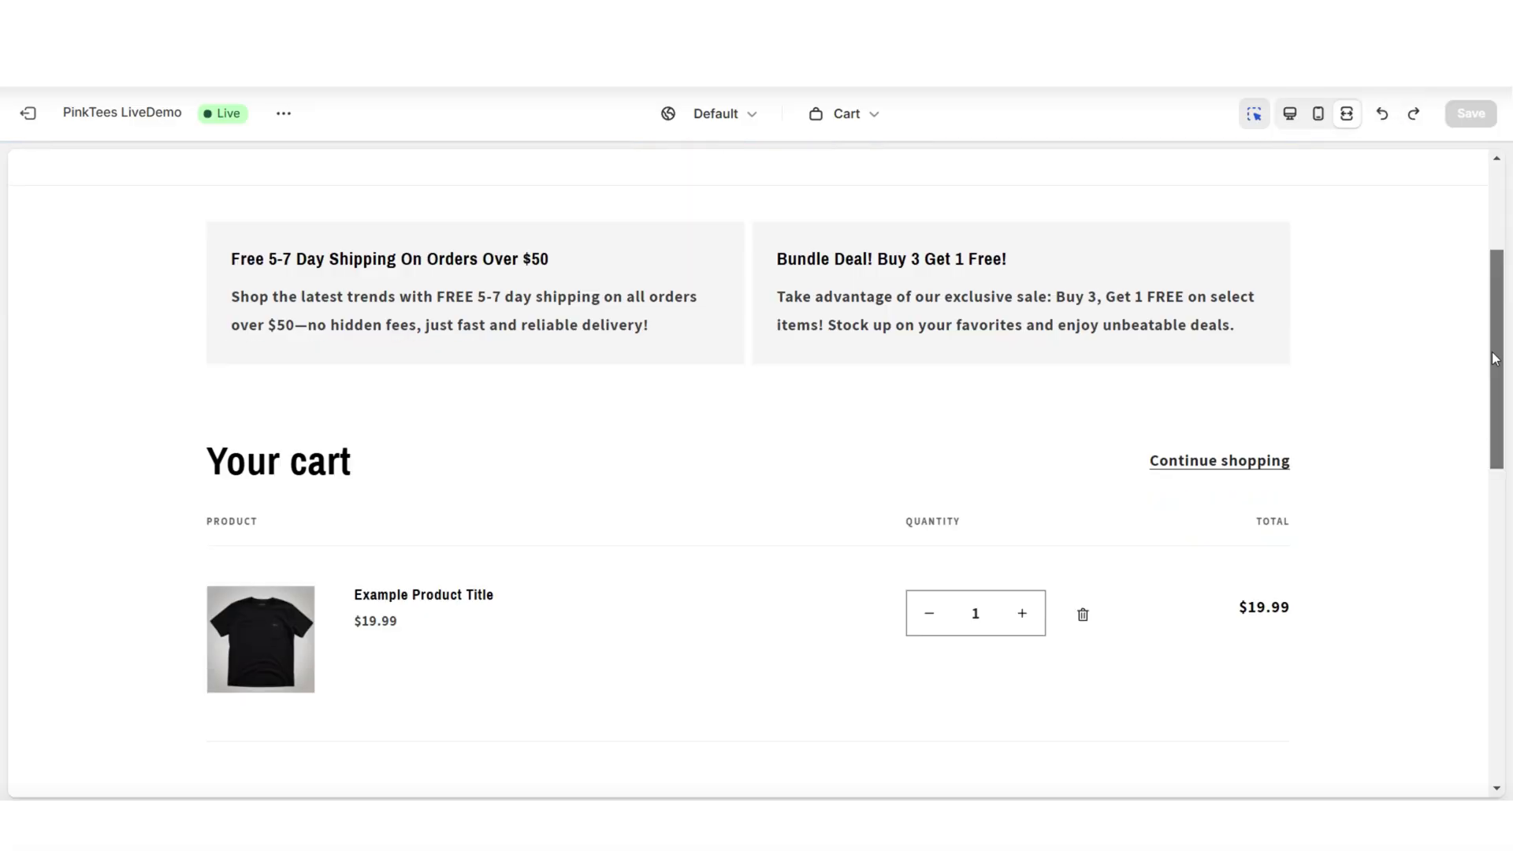
left_click_drag(1495, 359, 1494, 334)
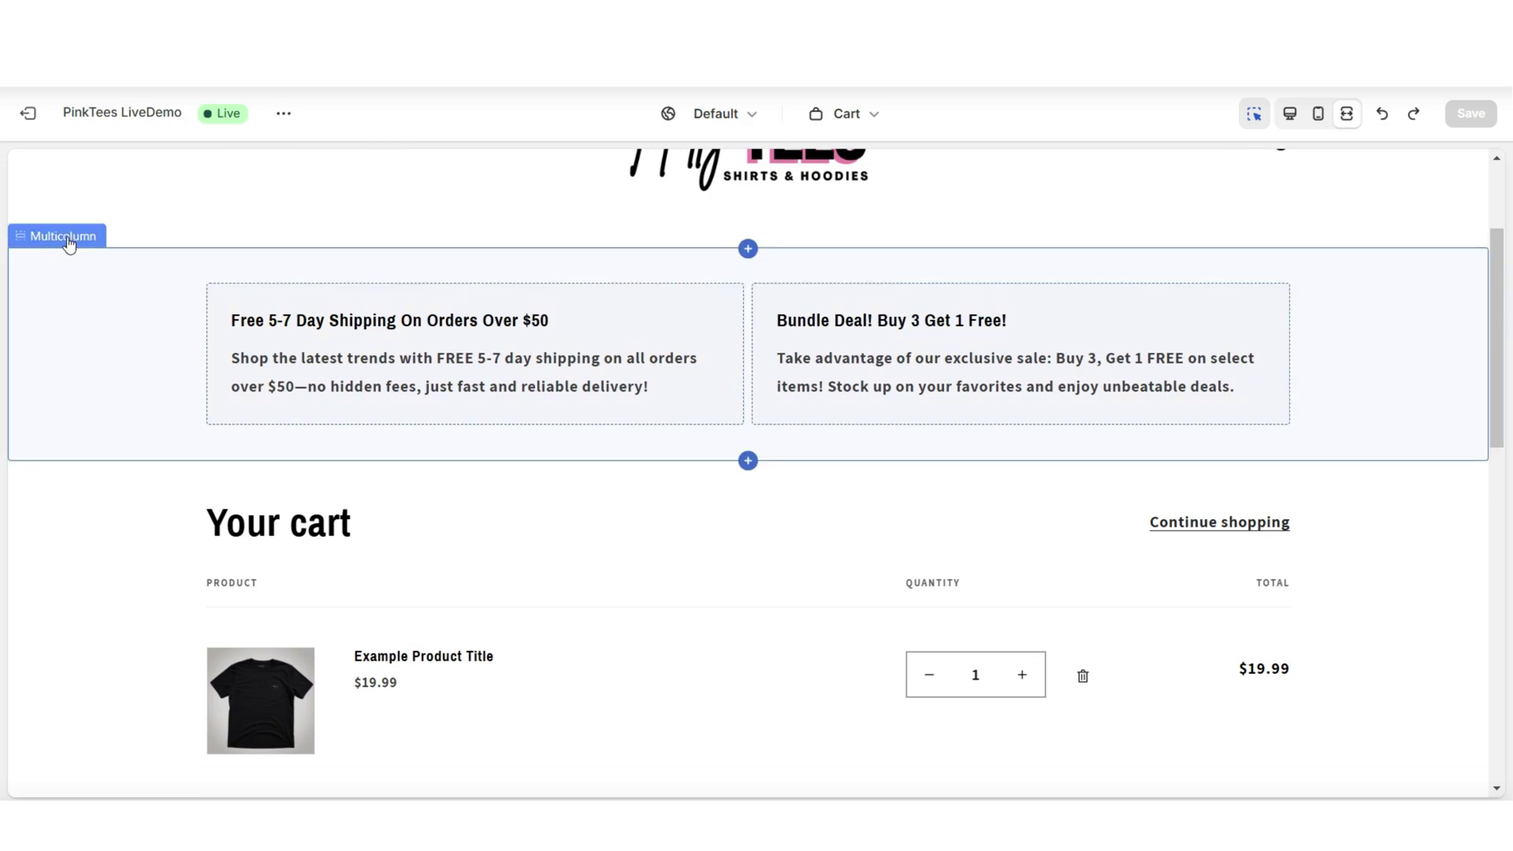
Switch the preview to the Home page and look through its header, banner and category sections.
left_click(711, 157)
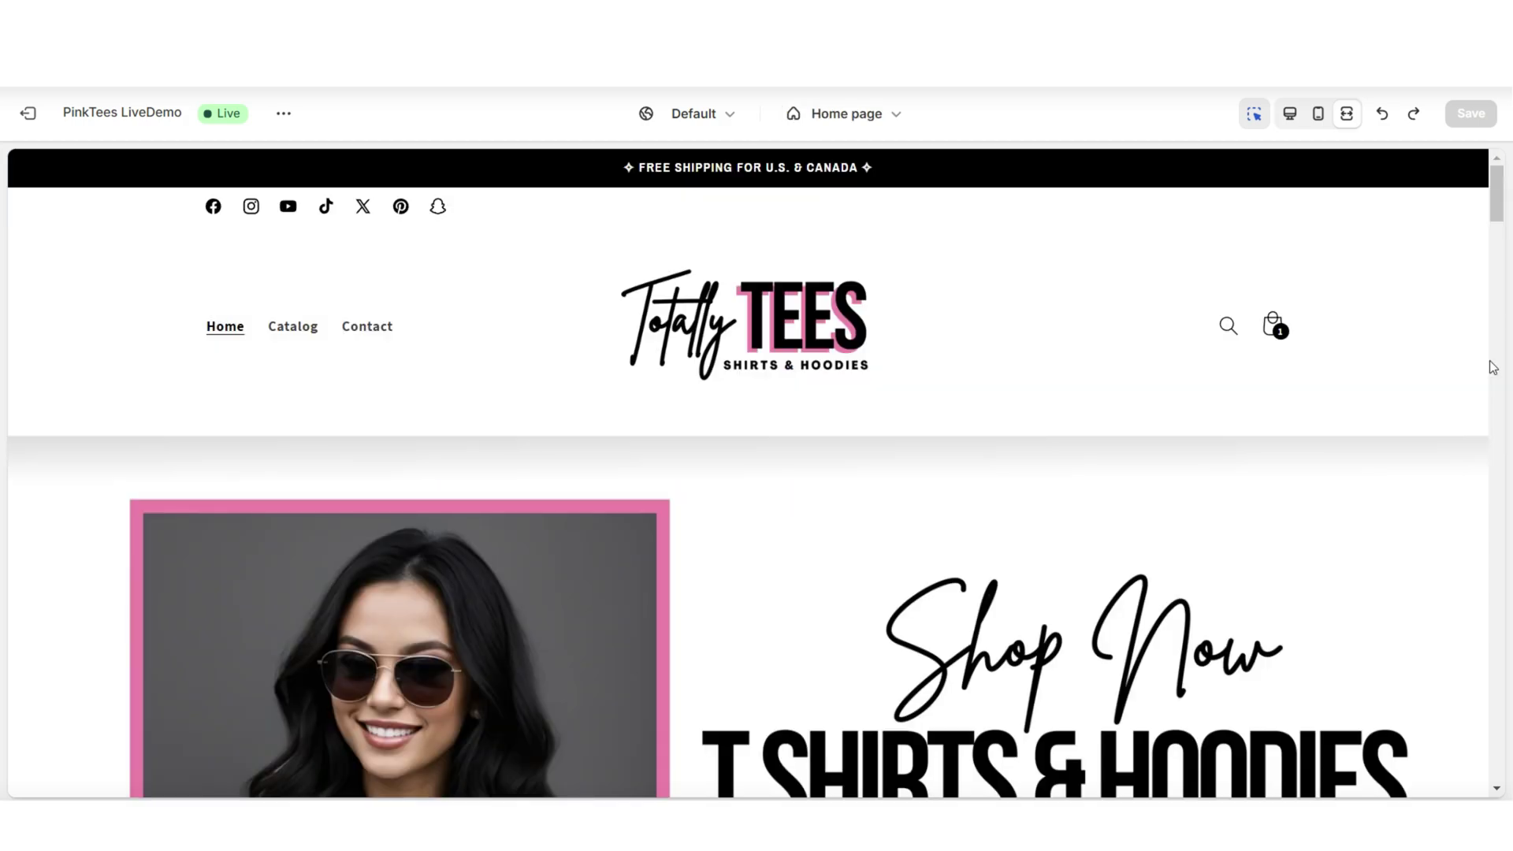
scroll(1499, 288, "down", 7)
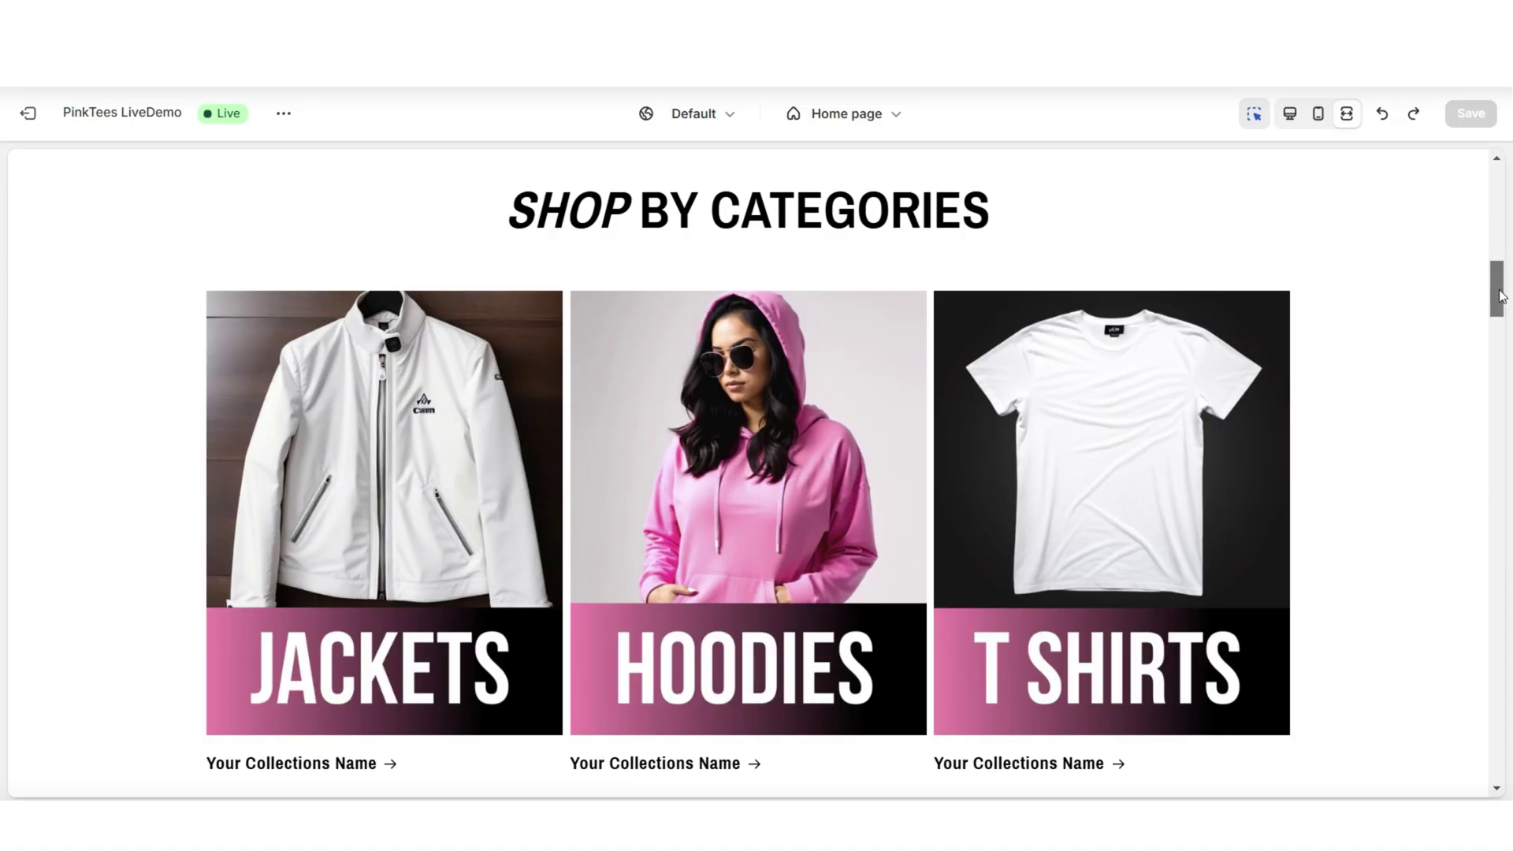
left_click_drag(1501, 296, 1505, 357)
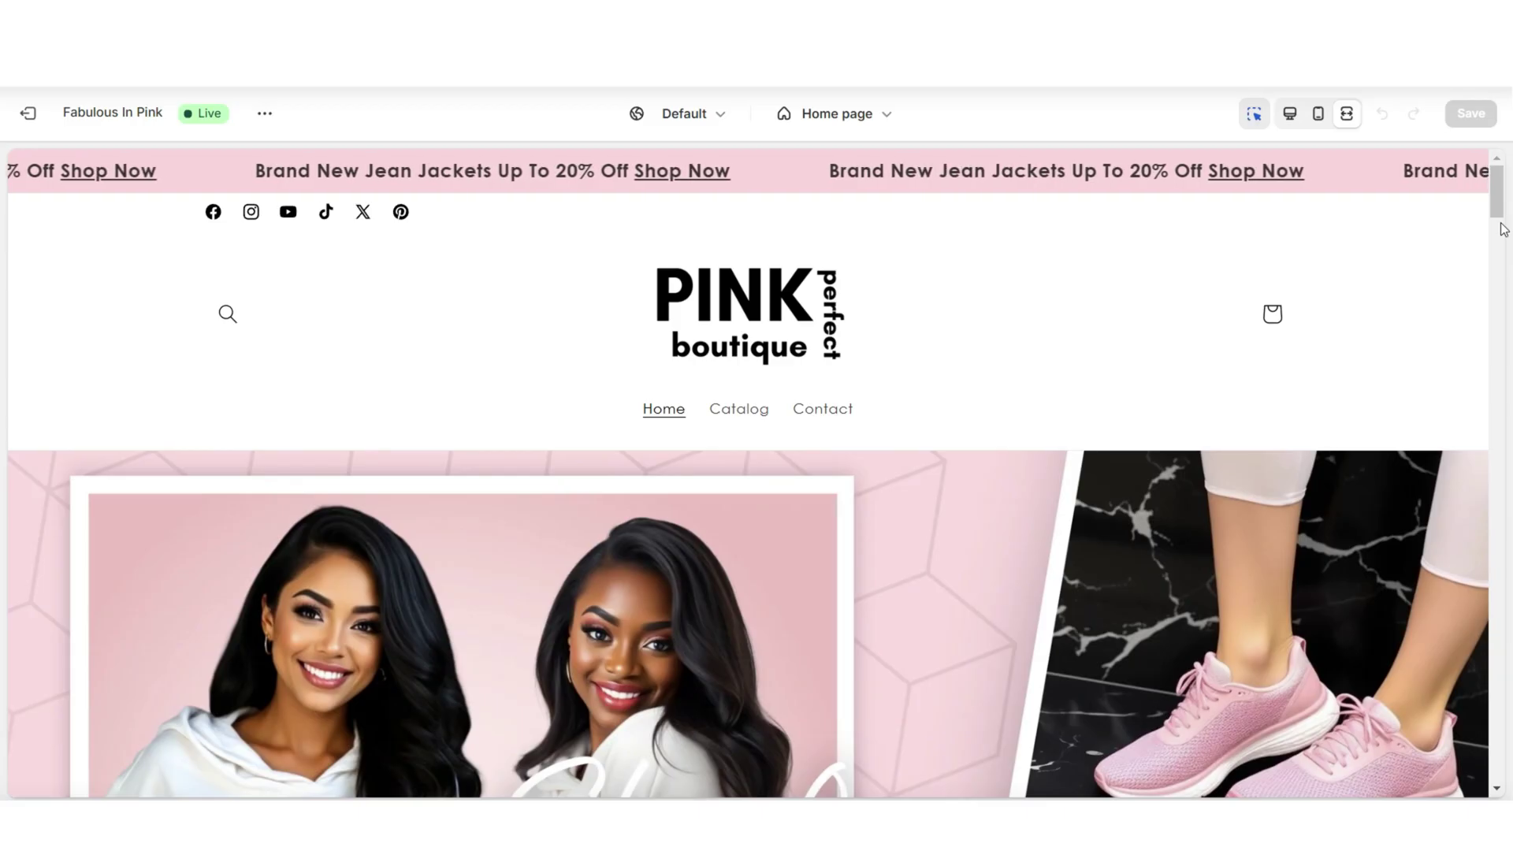
Review the Fabulous In Pink theme's home page from the header down to the About Us section.
scroll(1501, 230, "down", 10)
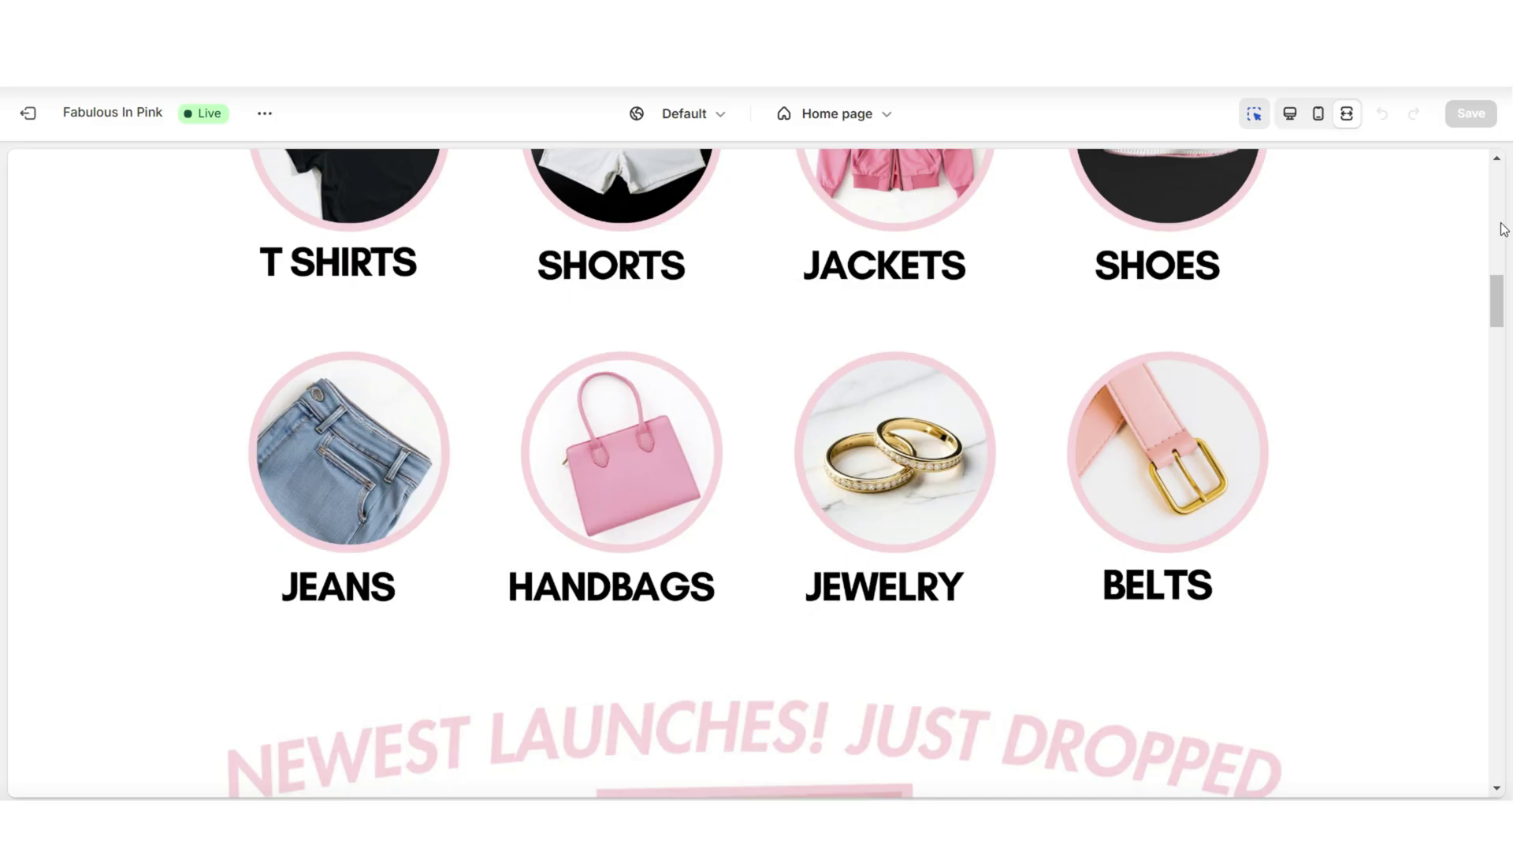
scroll(1501, 230, "down", 6)
scroll(1502, 229, "down", 8)
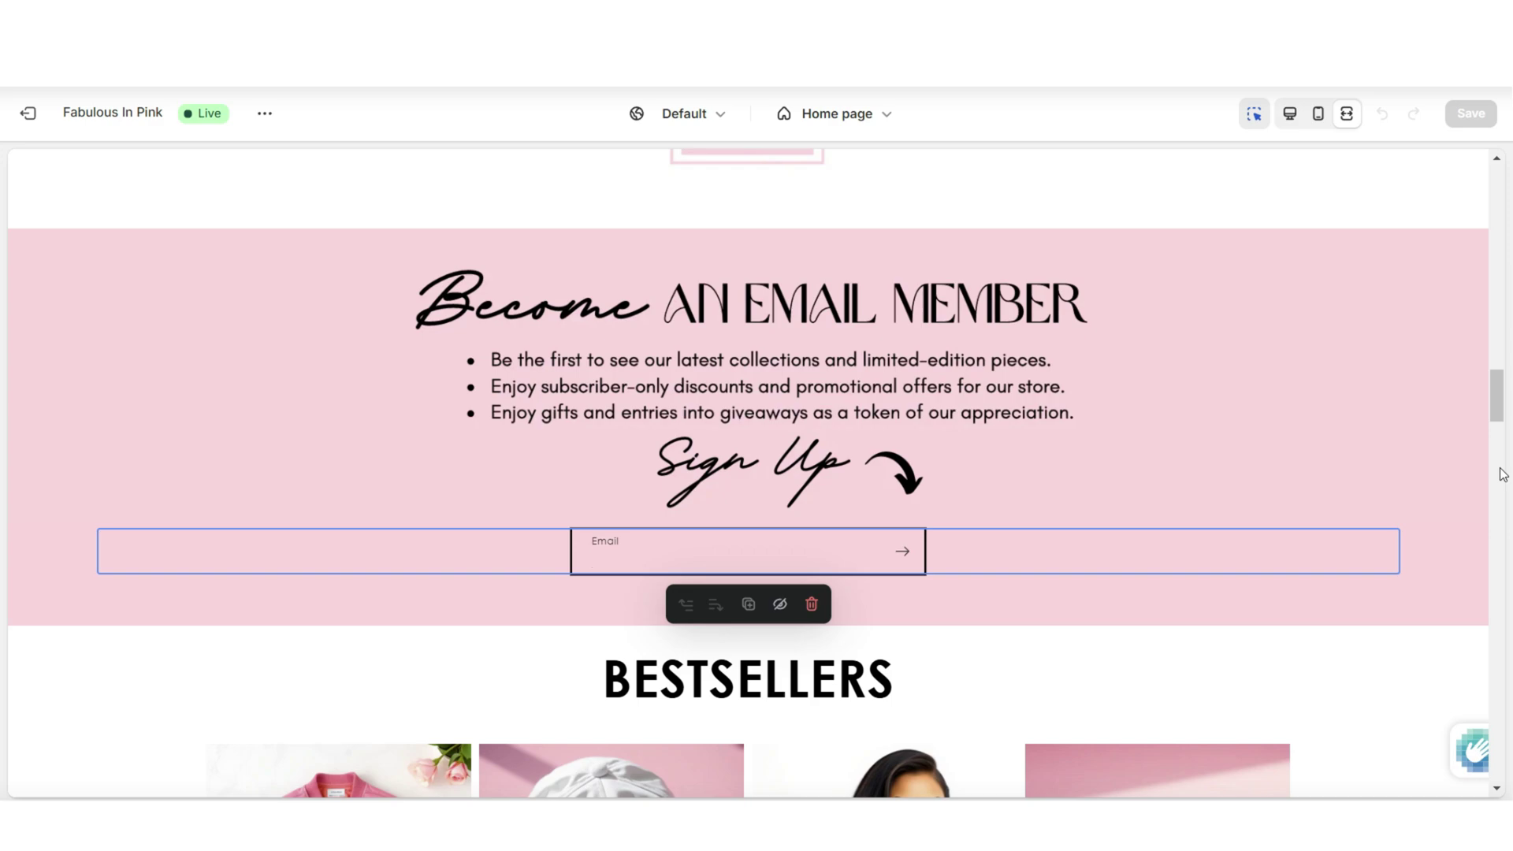
scroll(1502, 474, "down", 5)
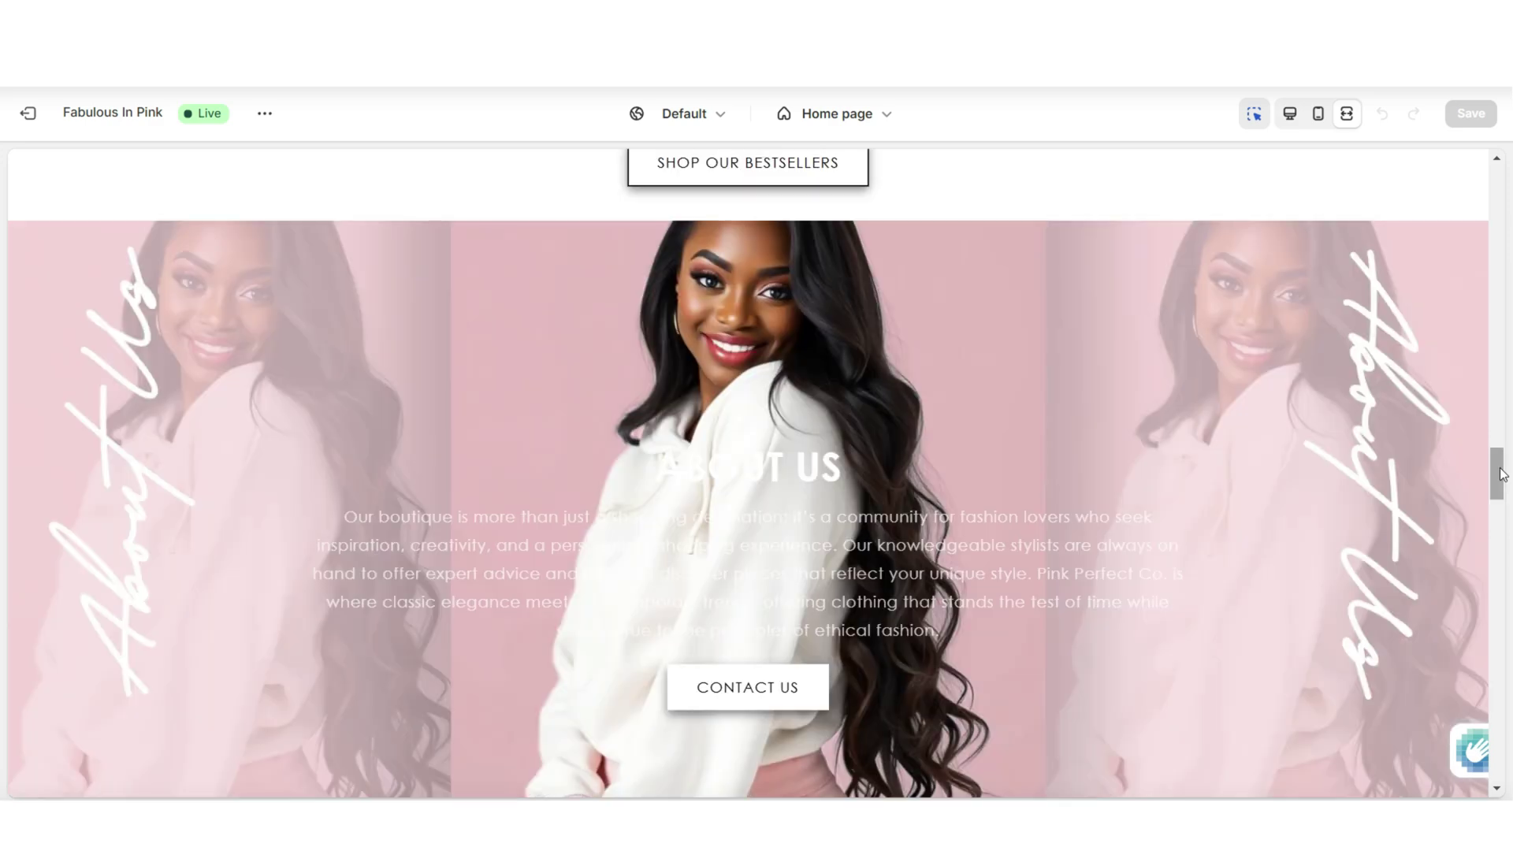
Look through the home page's email signup, Bestsellers, blog post and scrolling blog announcement sections.
scroll(1502, 473, "up", 5)
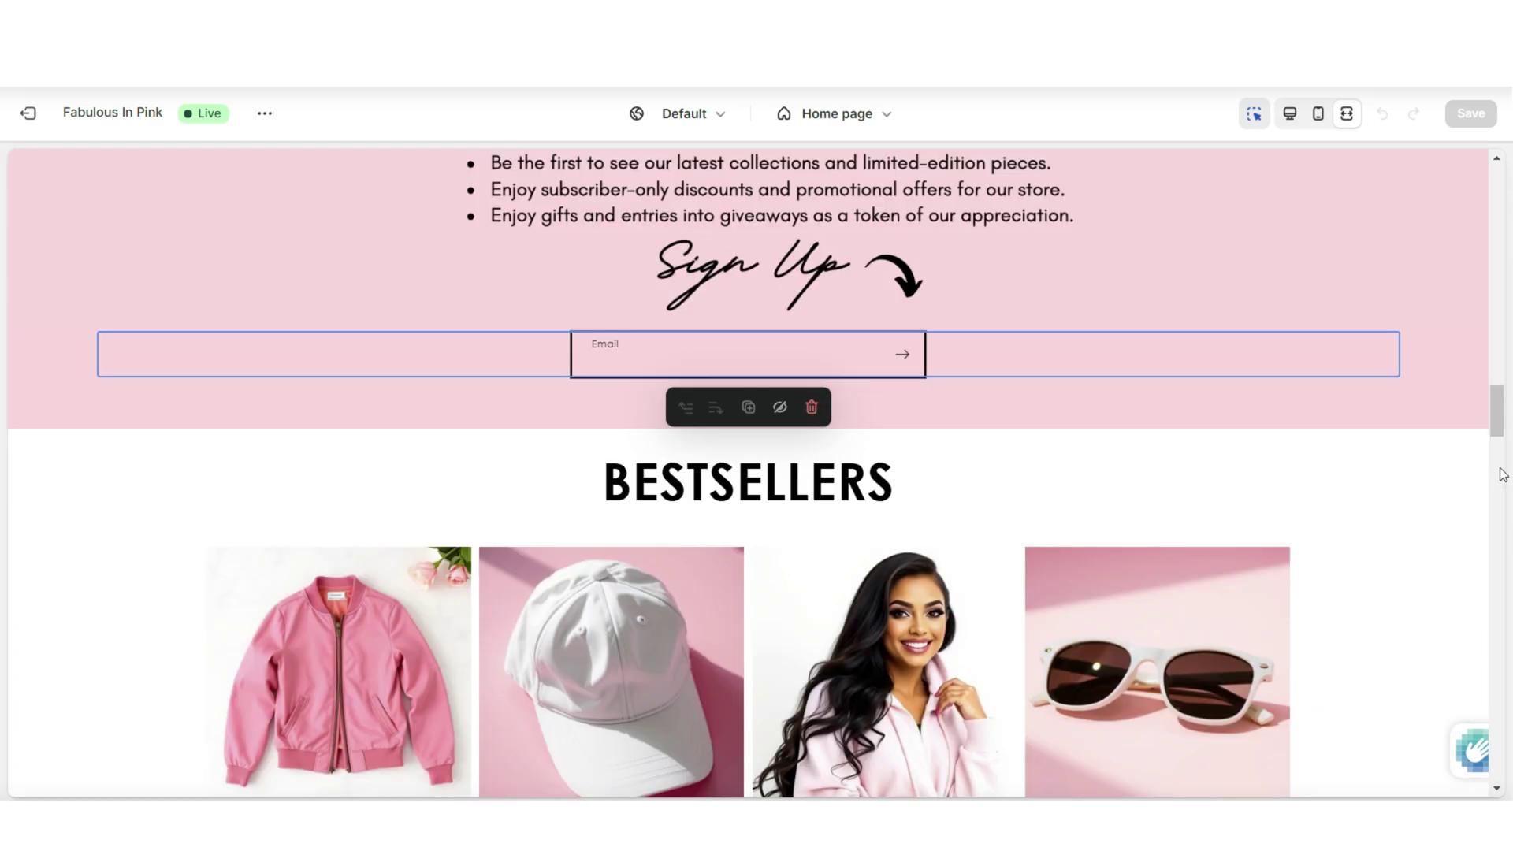
scroll(1501, 473, "down", 15)
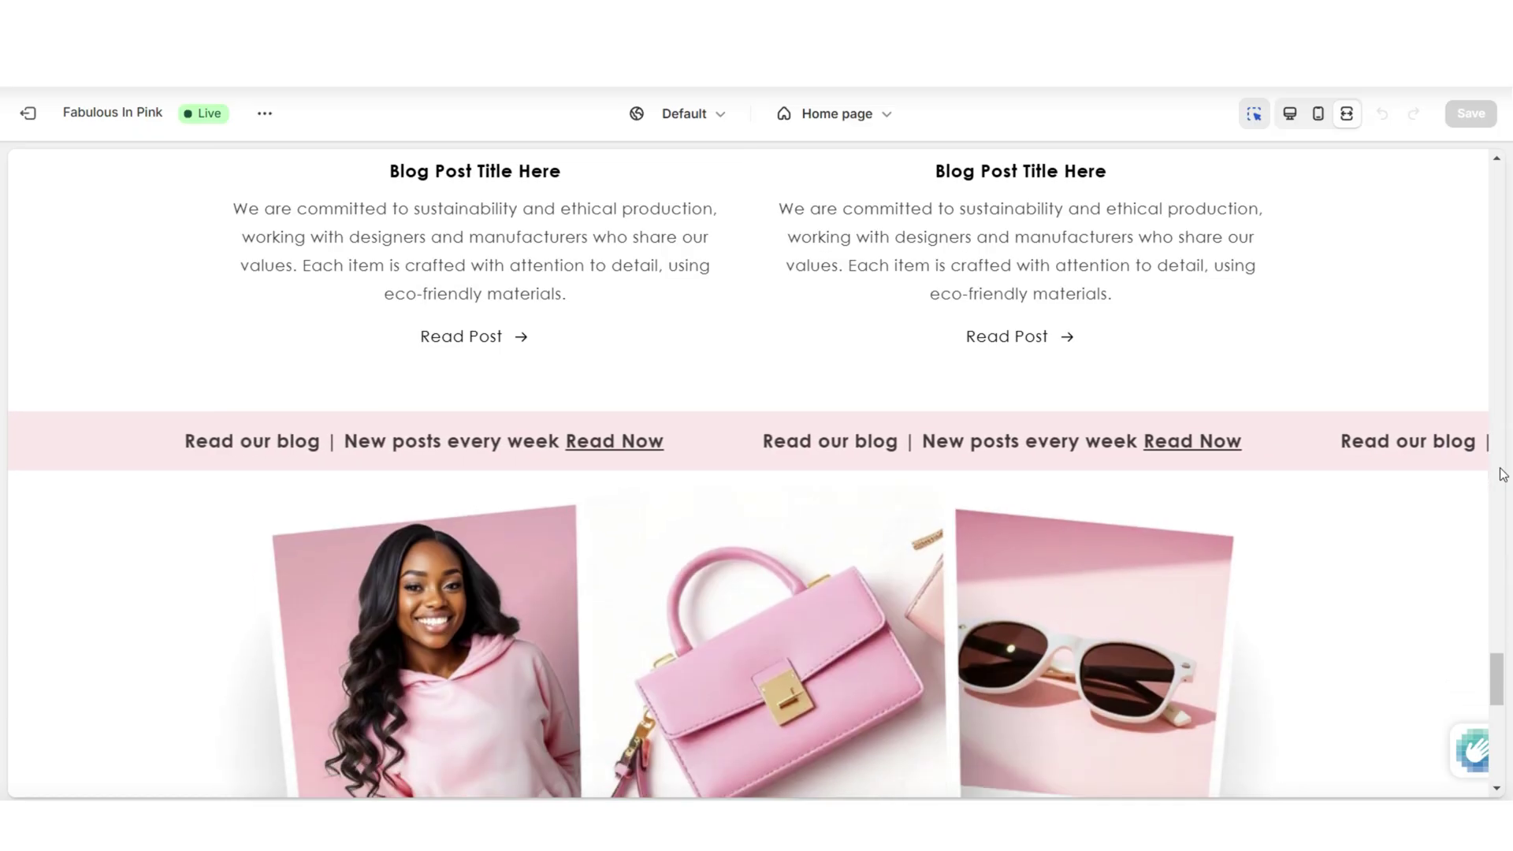
scroll(1502, 473, "down", 5)
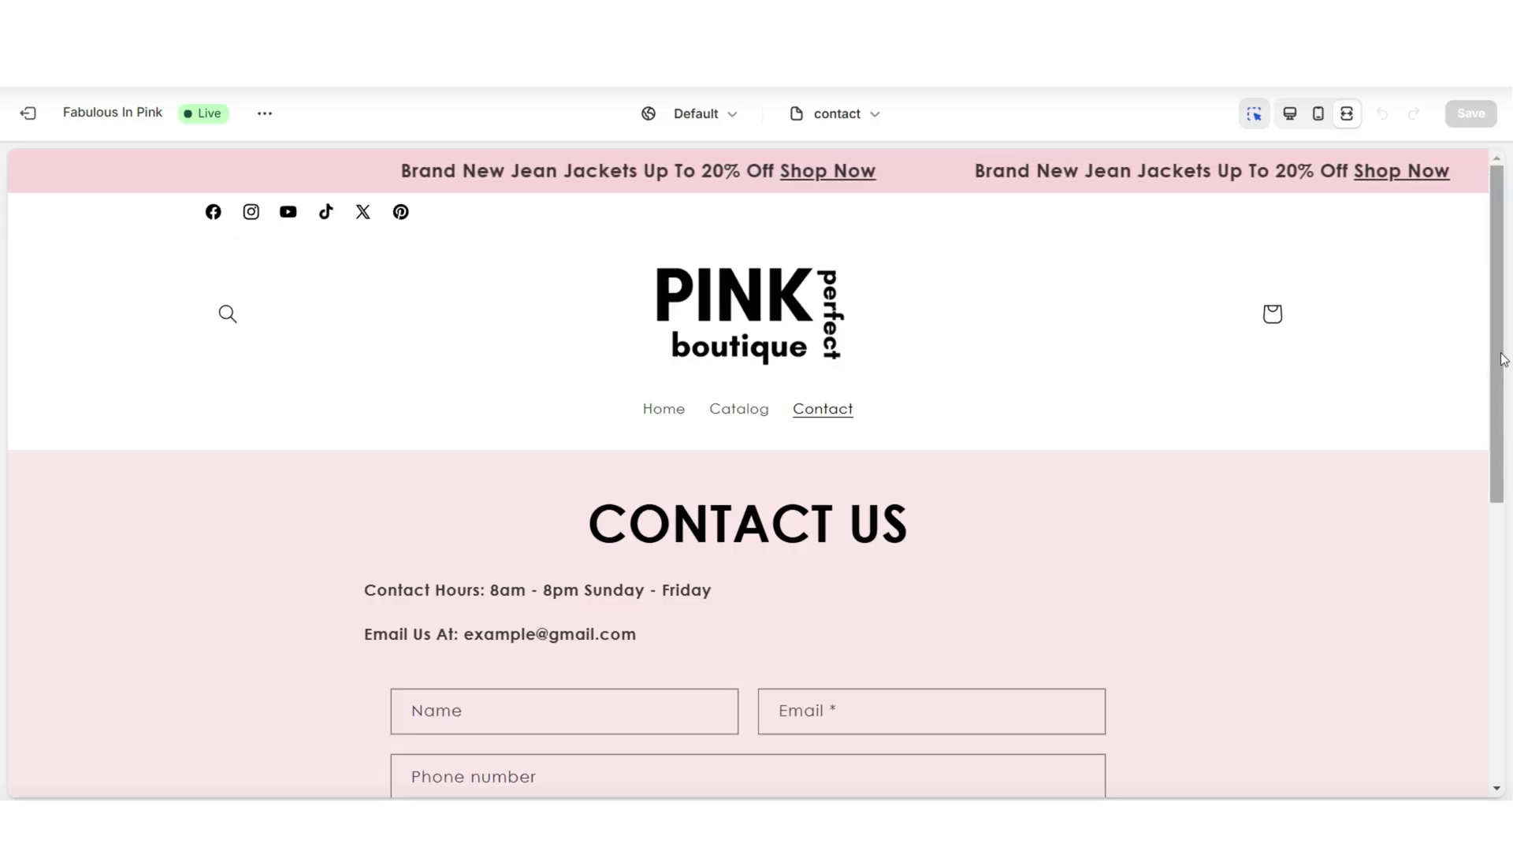
Review the Contact page from its header through the contact form to the footer's email signup field.
scroll(1503, 359, "down", 1)
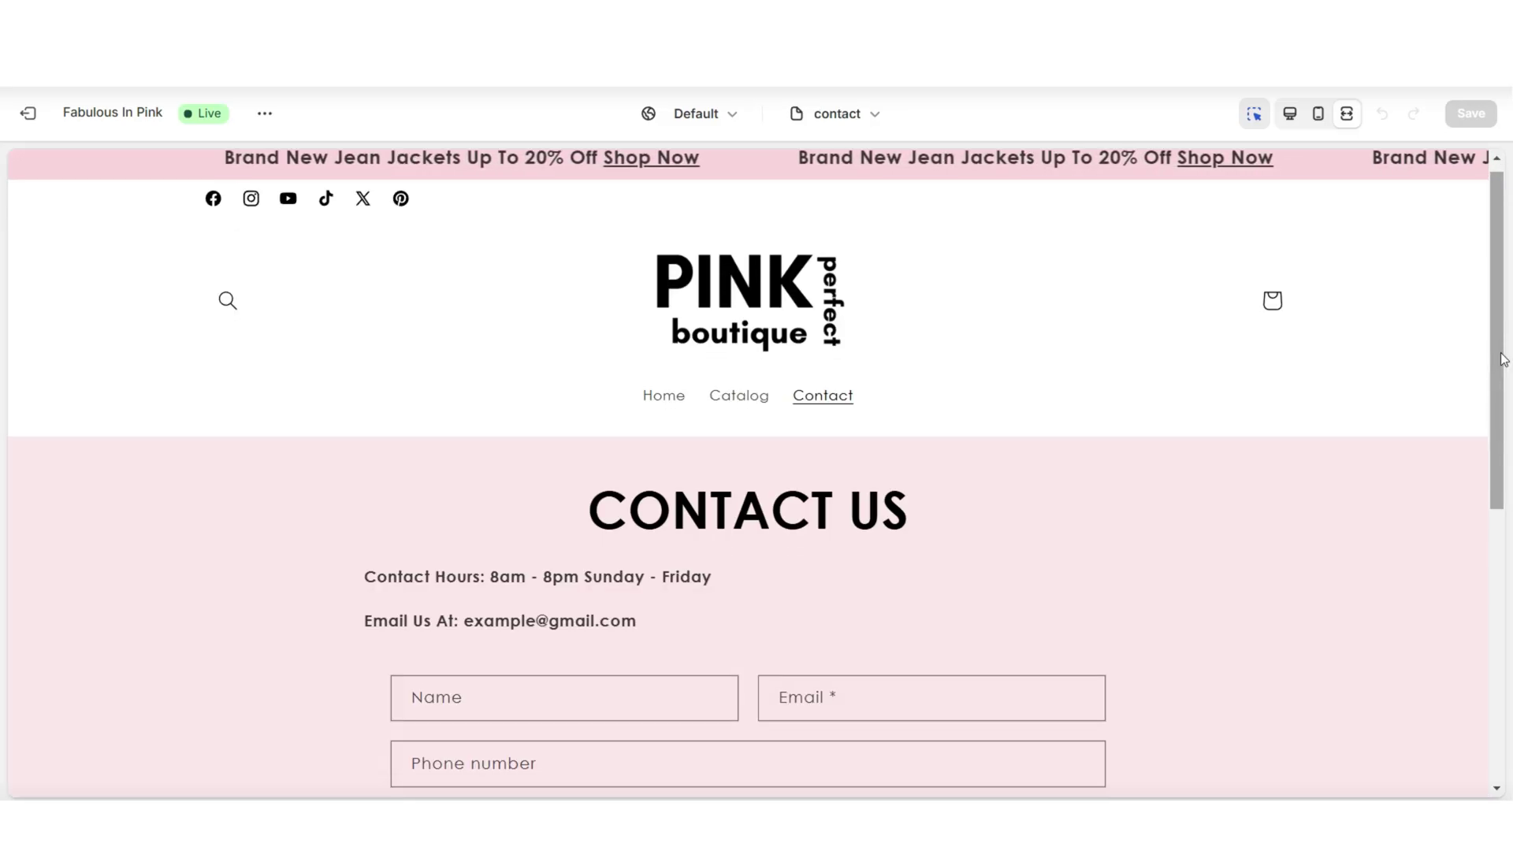
scroll(1503, 360, "down", 7)
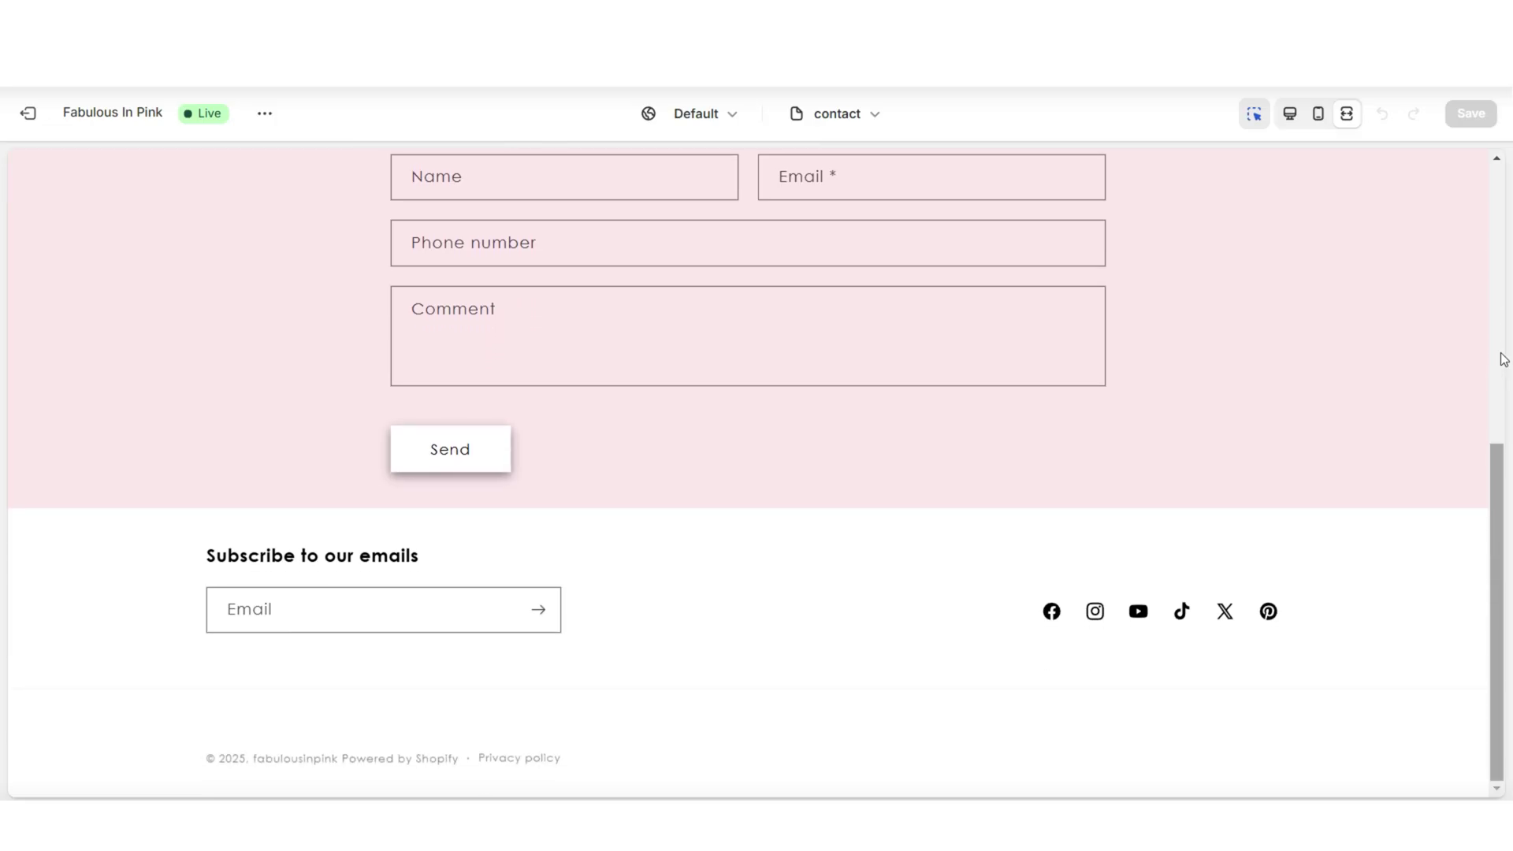
left_click(550, 594)
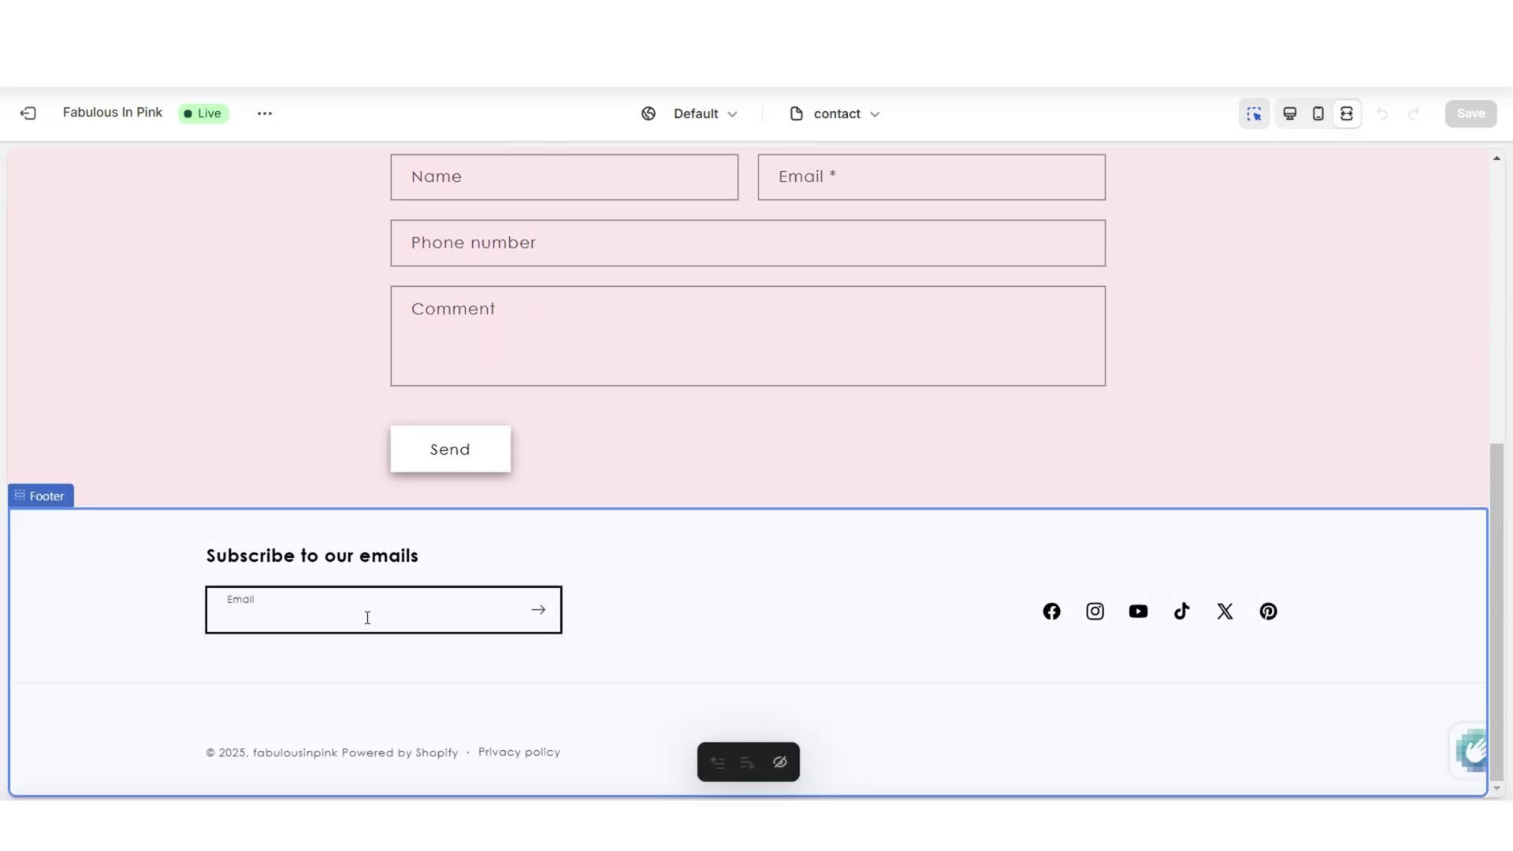
scroll(1501, 579, "up", 2)
left_click_drag(1500, 571, 1500, 555)
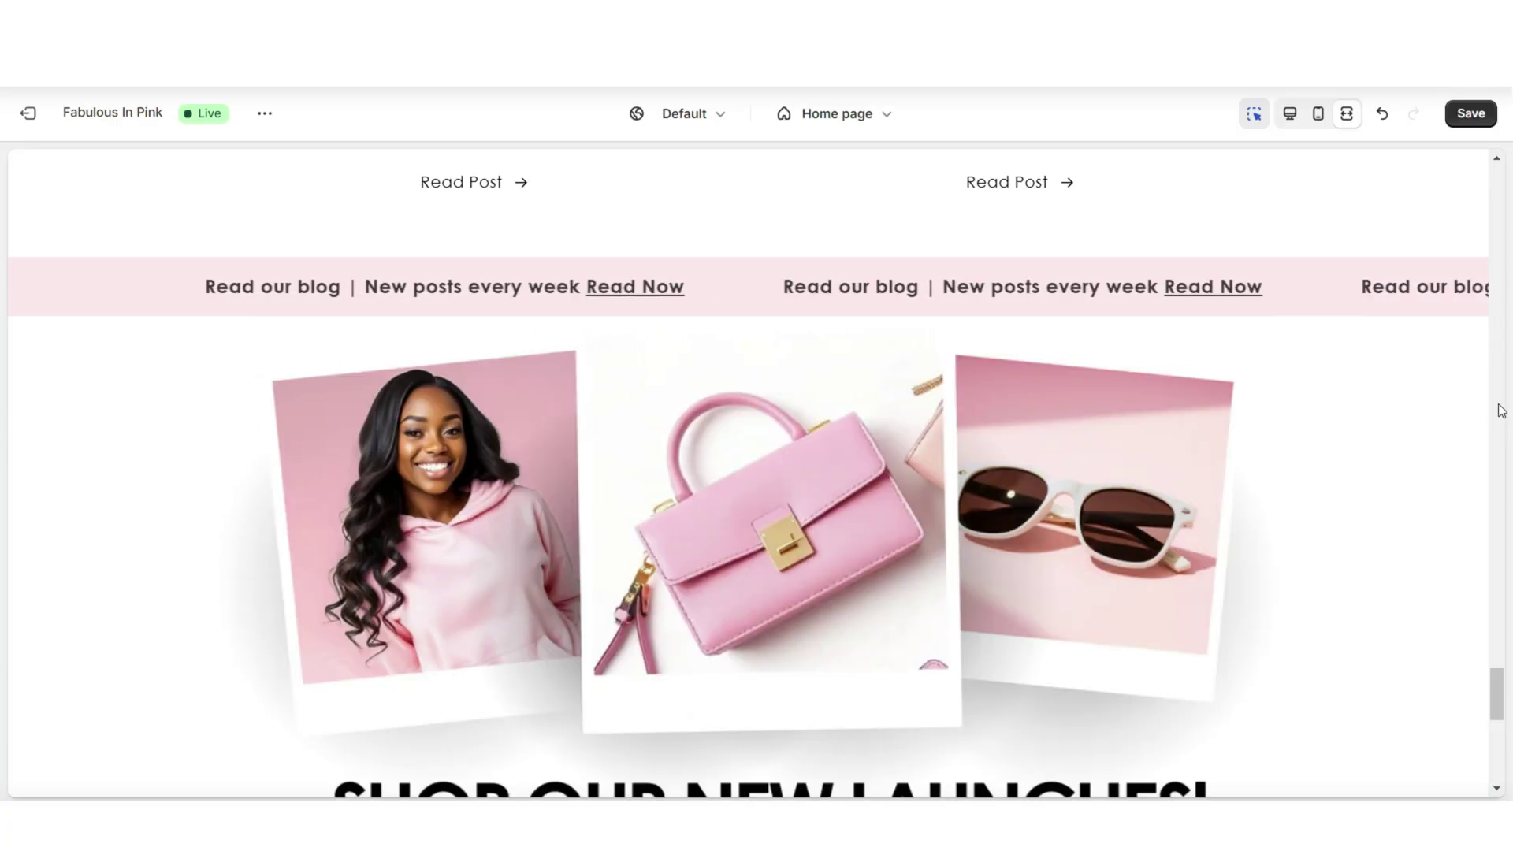
Open the home page's Footer section settings in desktop preview and enable Show email signup.
scroll(1501, 410, "down", 10)
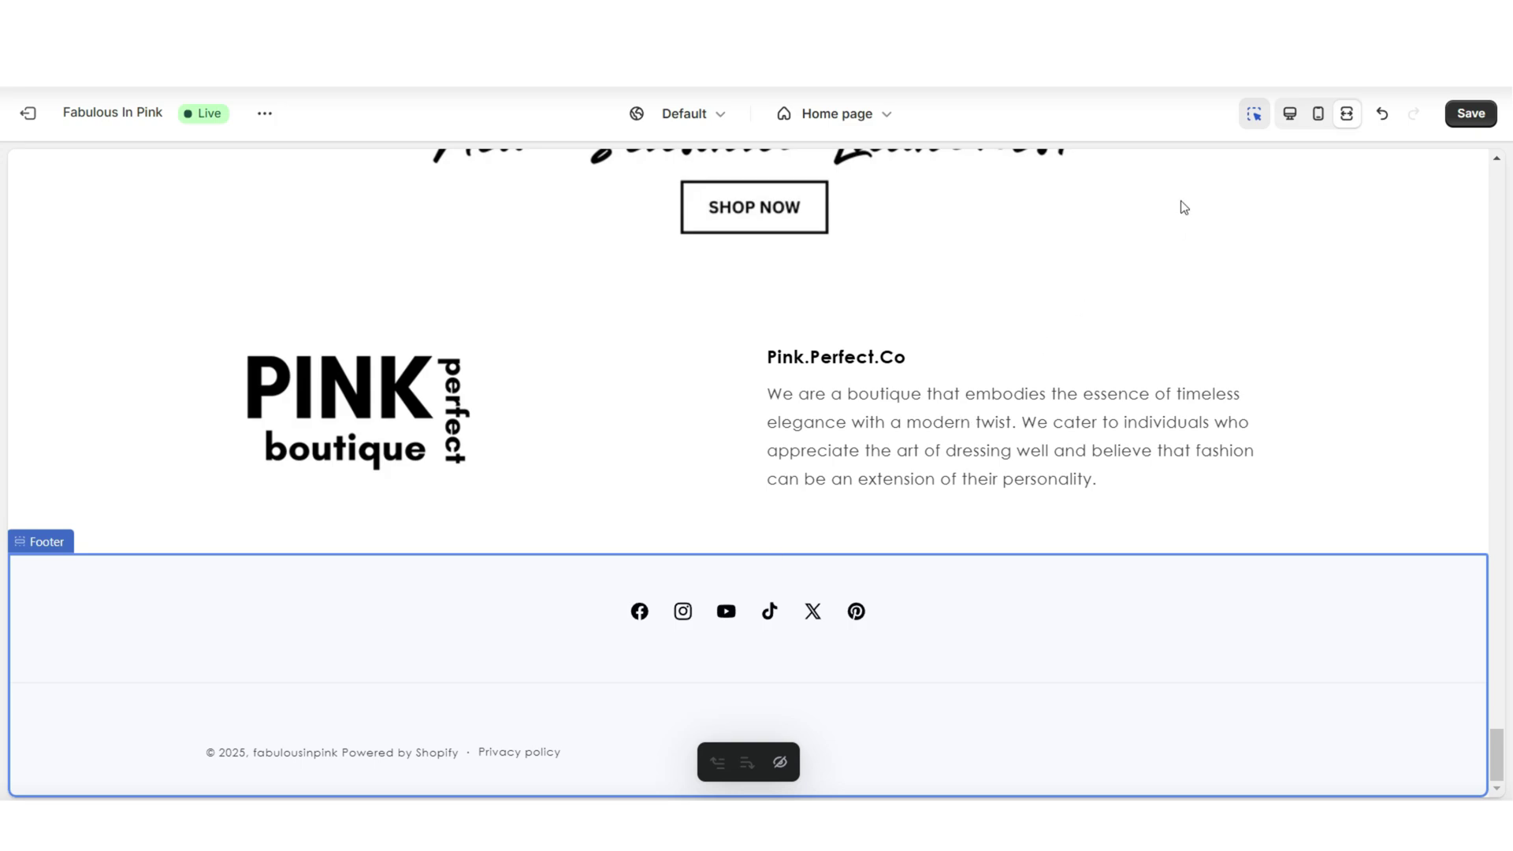
left_click(1289, 113)
left_click(493, 615)
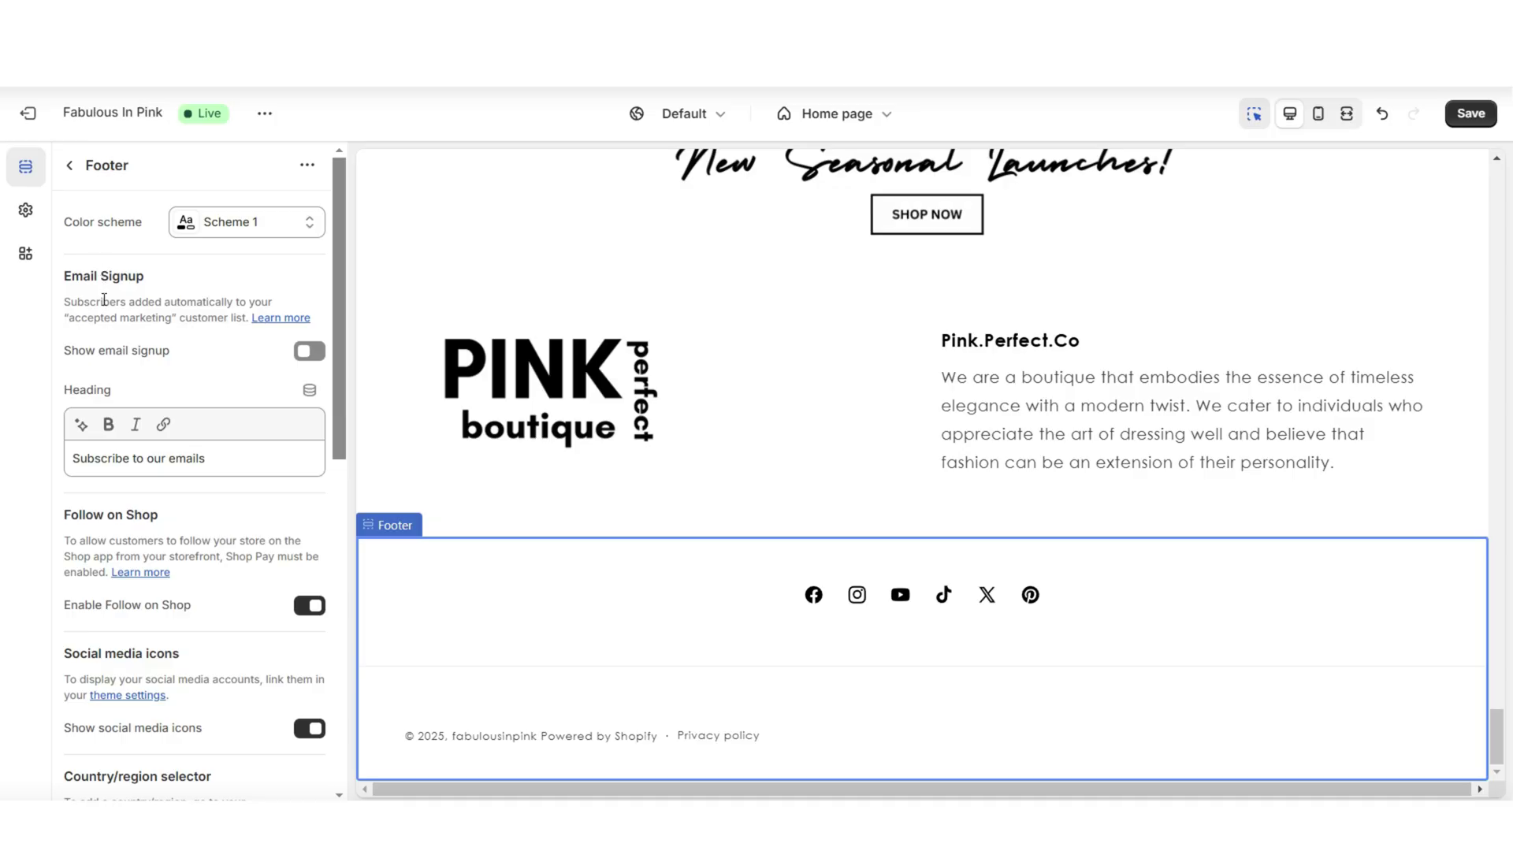
left_click(306, 353)
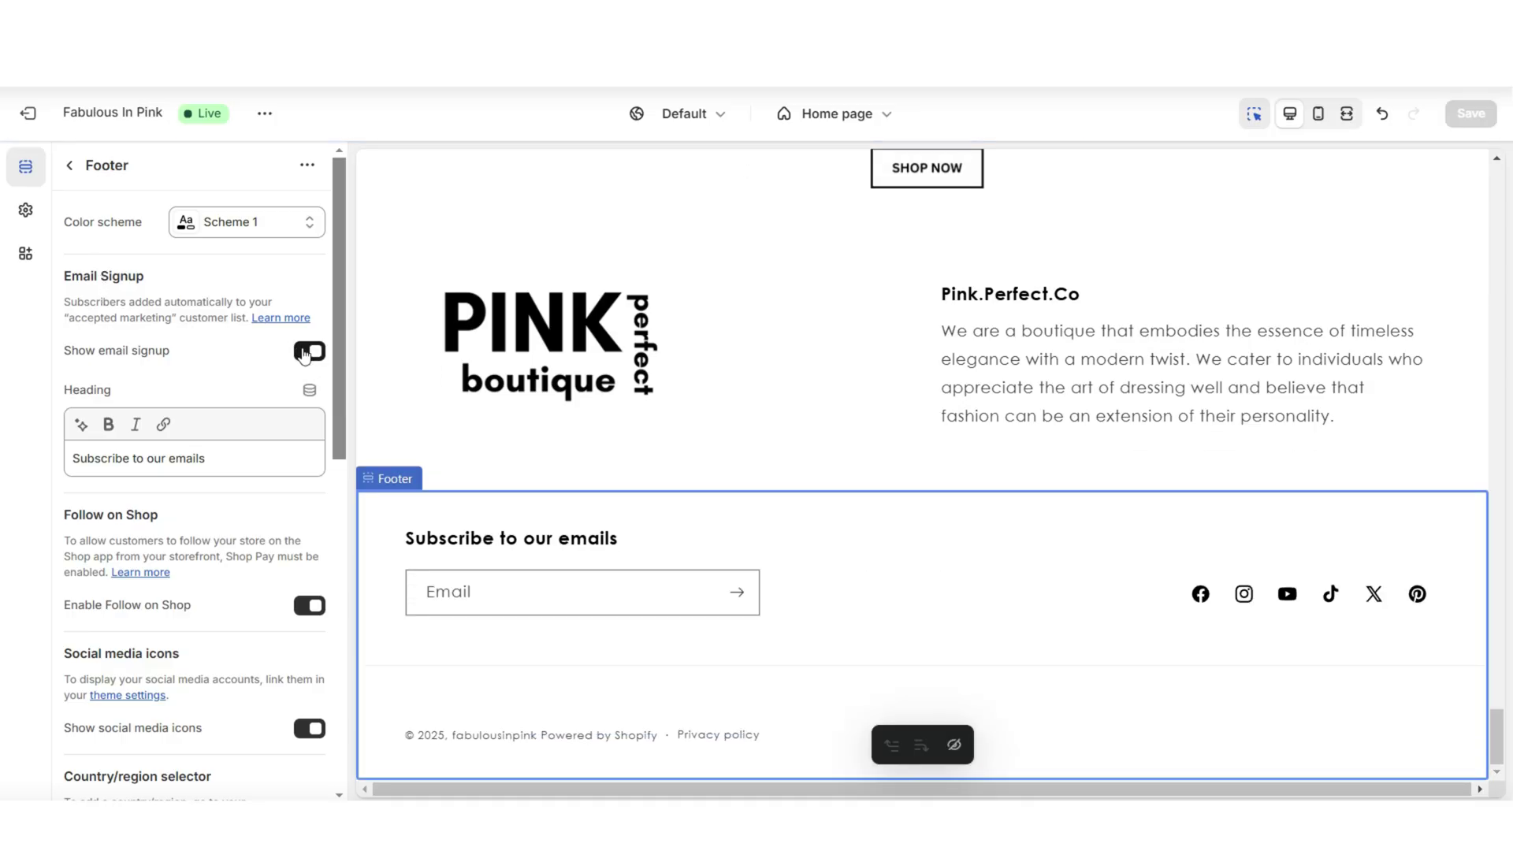
Check the footer's email signup field in the mobile and full-width previews, and return to the desktop preview.
left_click(471, 600)
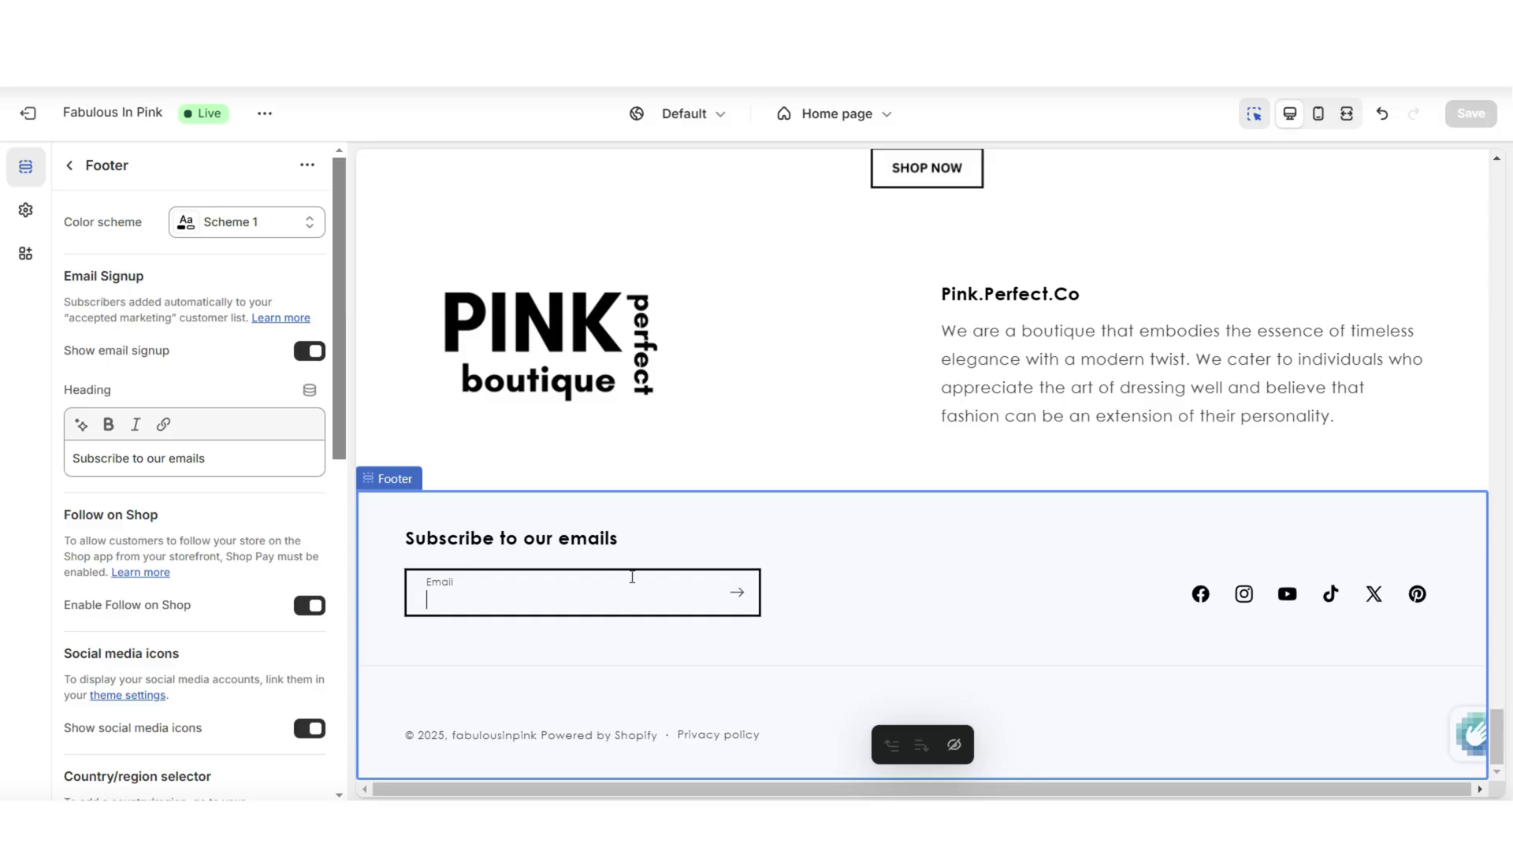
left_click(1318, 113)
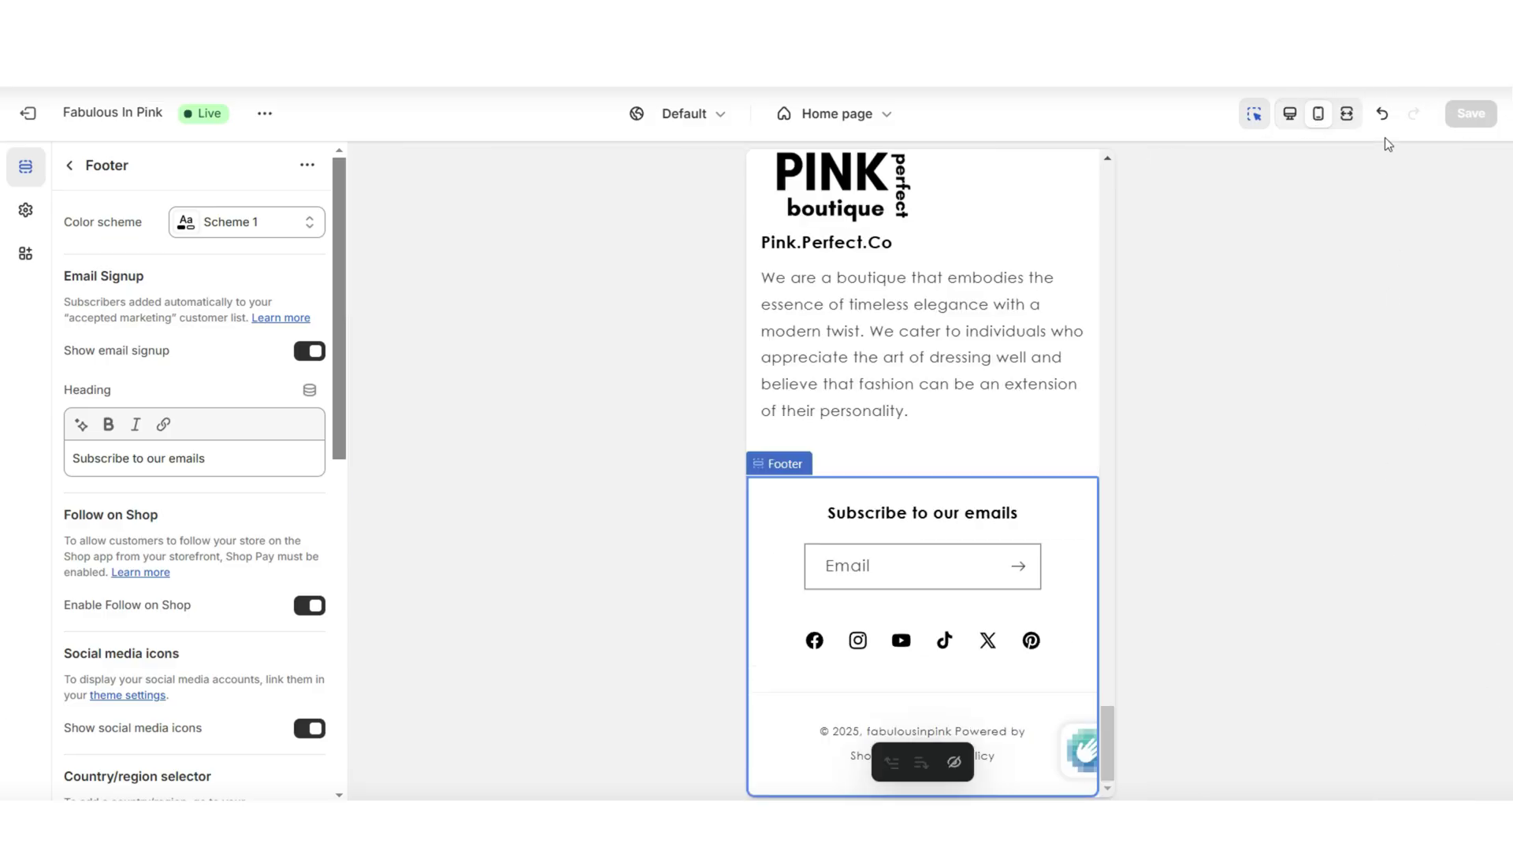
left_click(1344, 118)
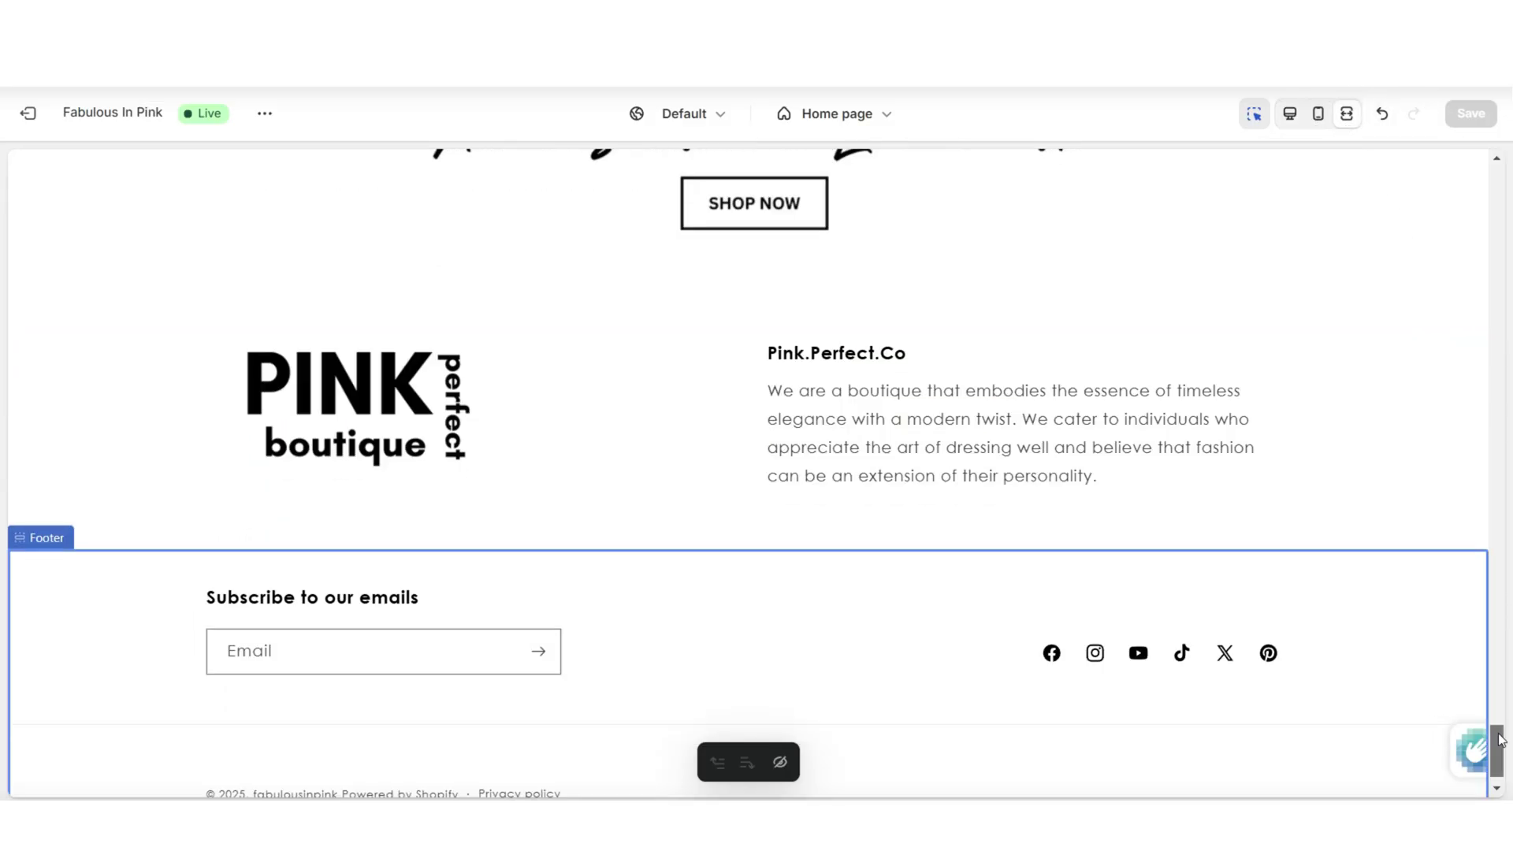
key("ctrl+shift+f")
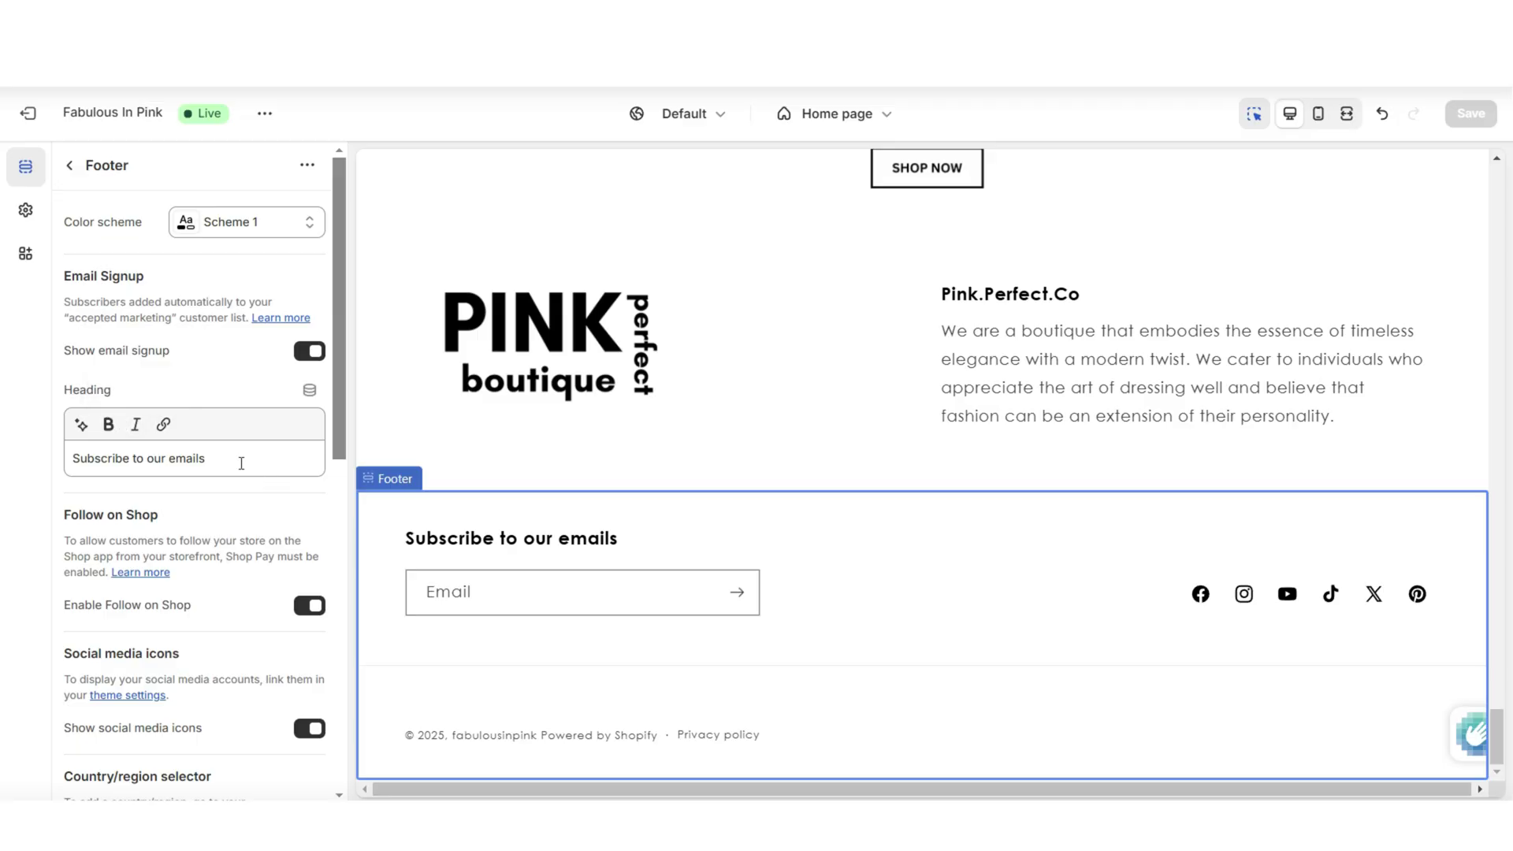
Try italic formatting on the footer's "Subscribe to our emails" heading.
left_click_drag(250, 460, 67, 465)
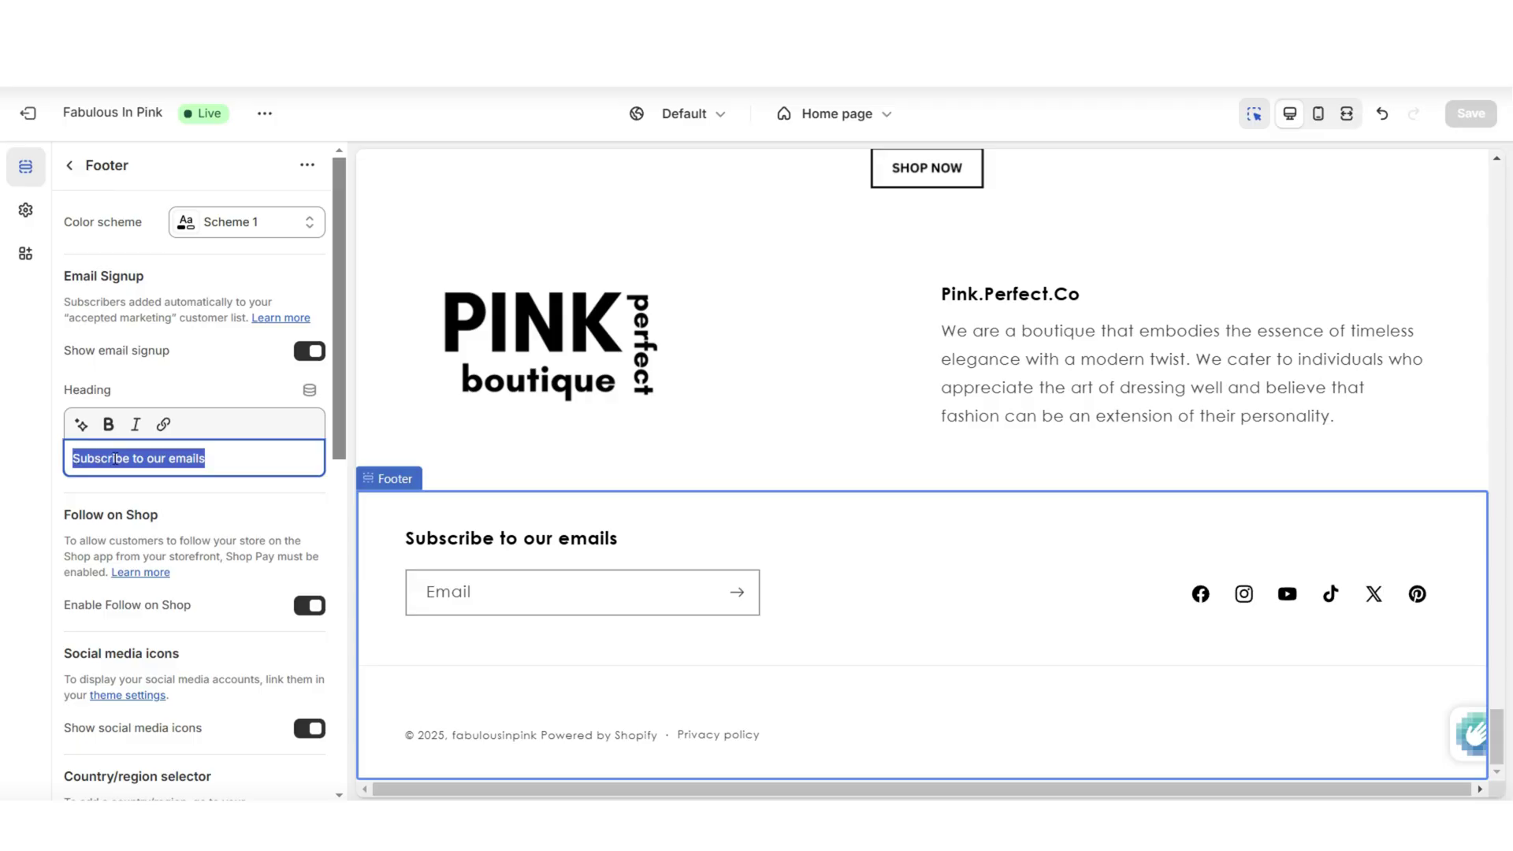
left_click(134, 426)
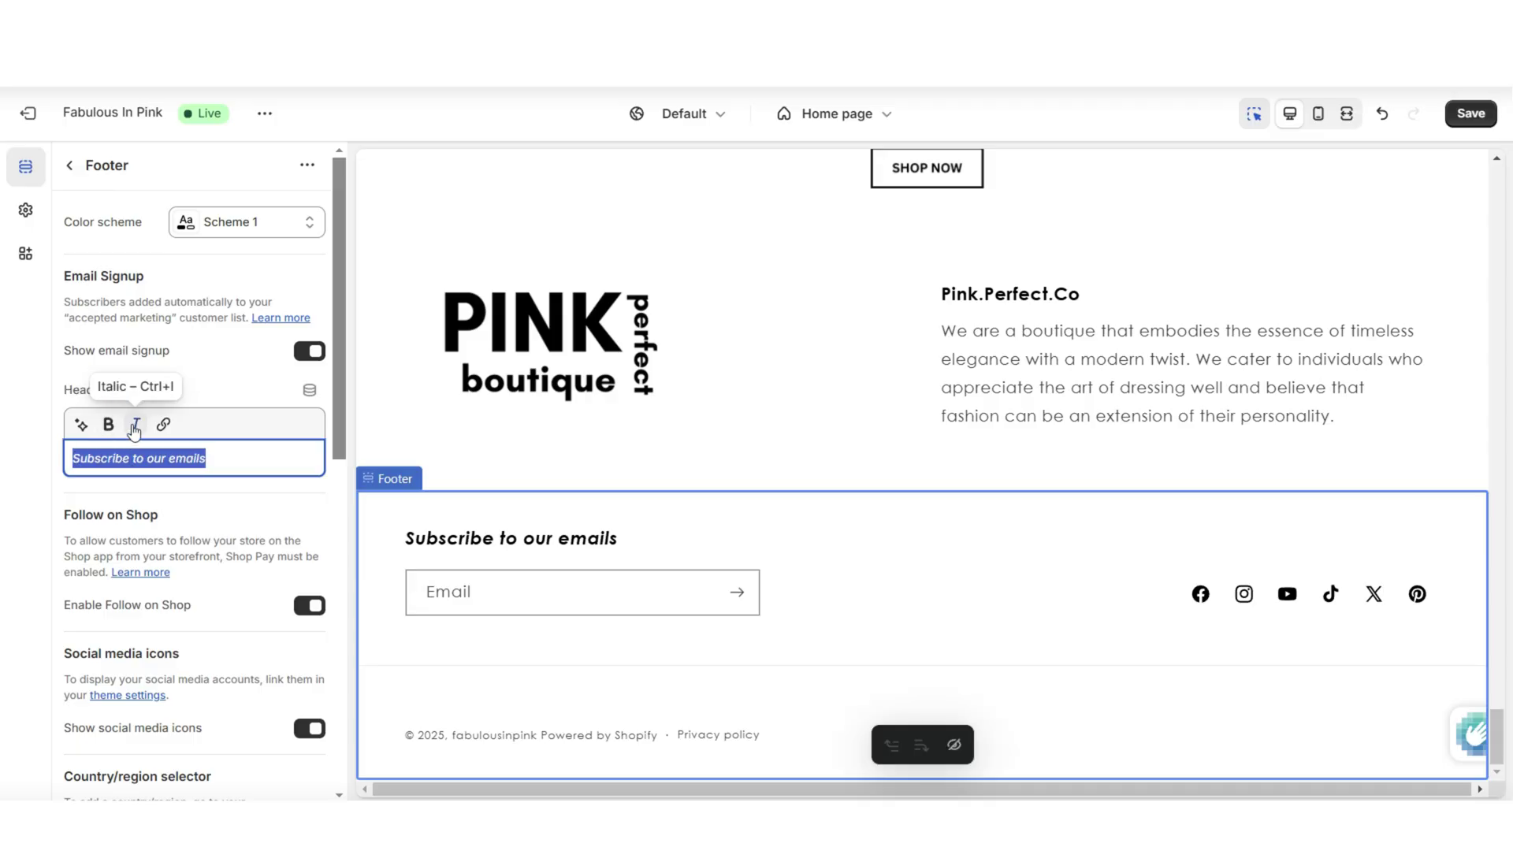
left_click(135, 426)
Open the link insertion for the footer's "Subscribe to our emails" heading and bring up the available link destinations.
left_click(162, 427)
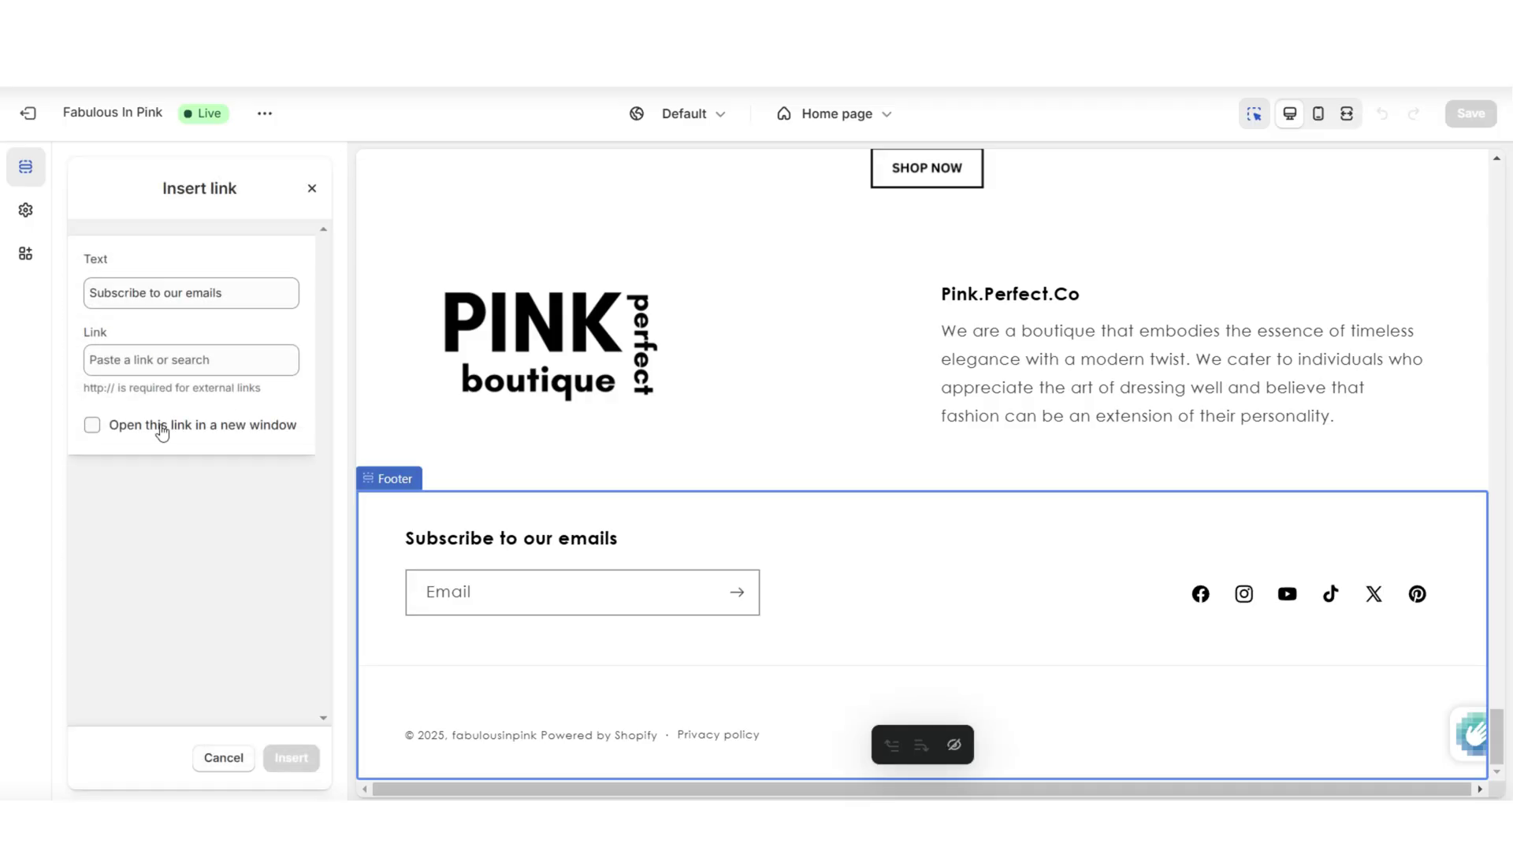
left_click(183, 351)
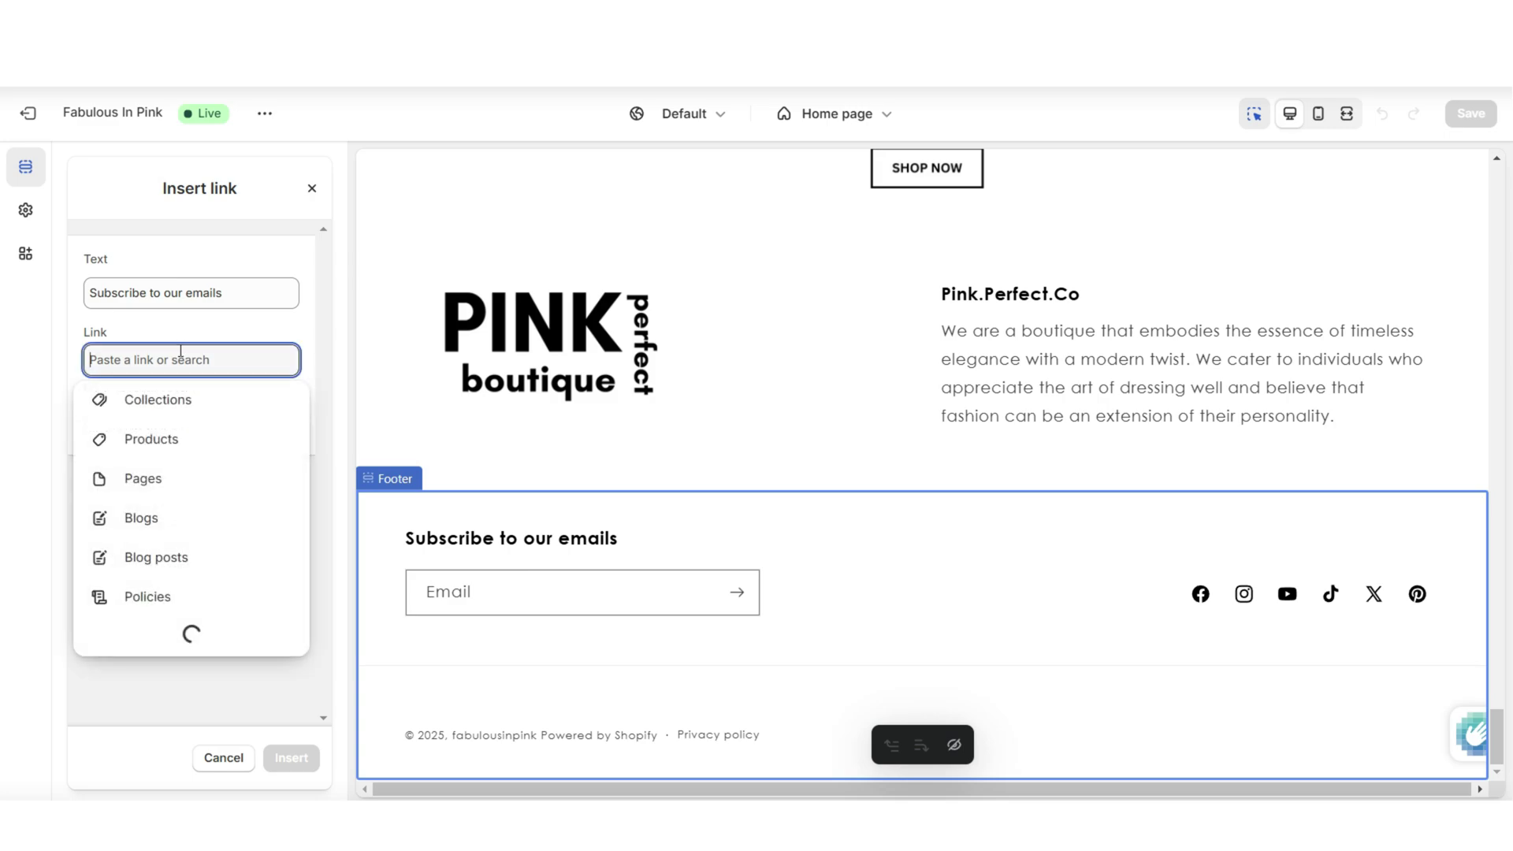